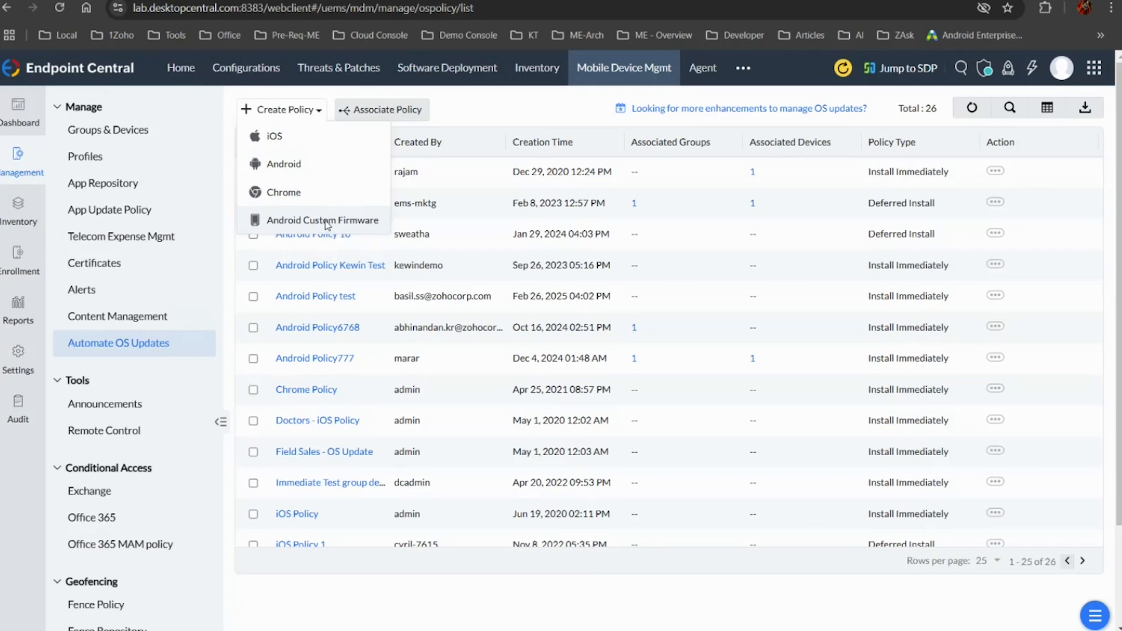
Review the policy details form for an Android Custom Firmware update policy and close it
left_click(325, 221)
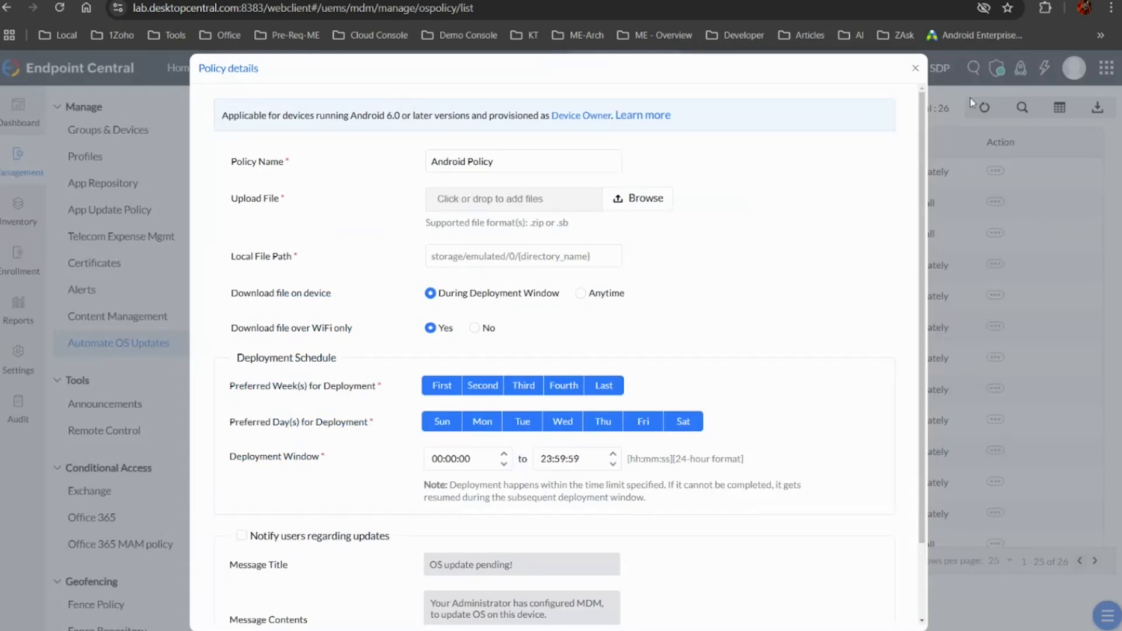
left_click(915, 70)
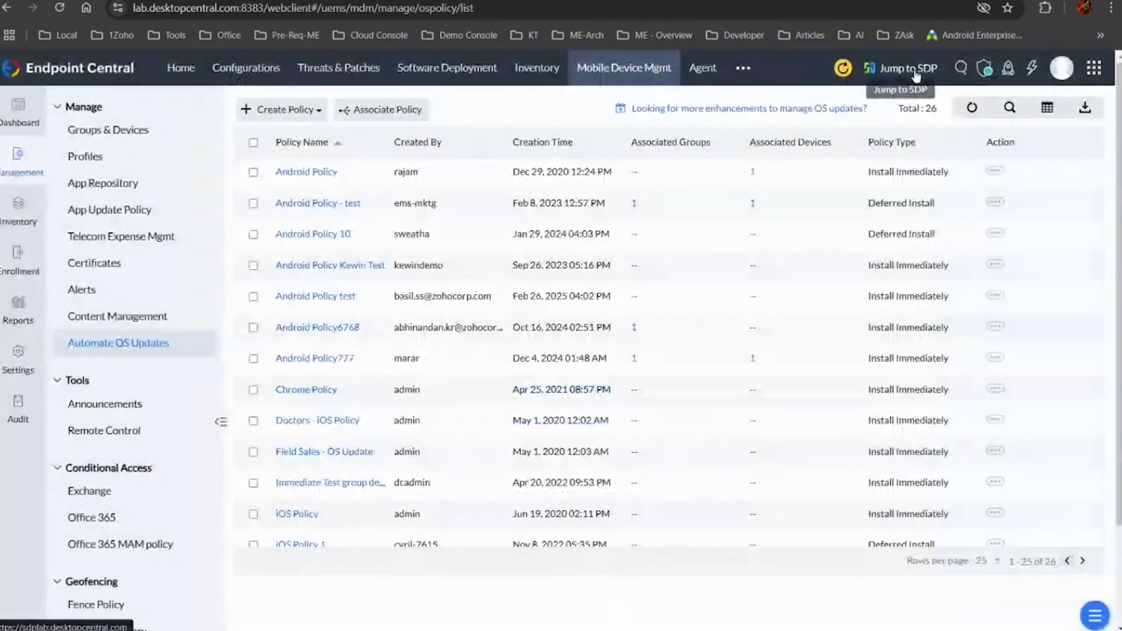
Start a new Android OS update policy with deployment on devices delayed for 3 days
left_click(298, 114)
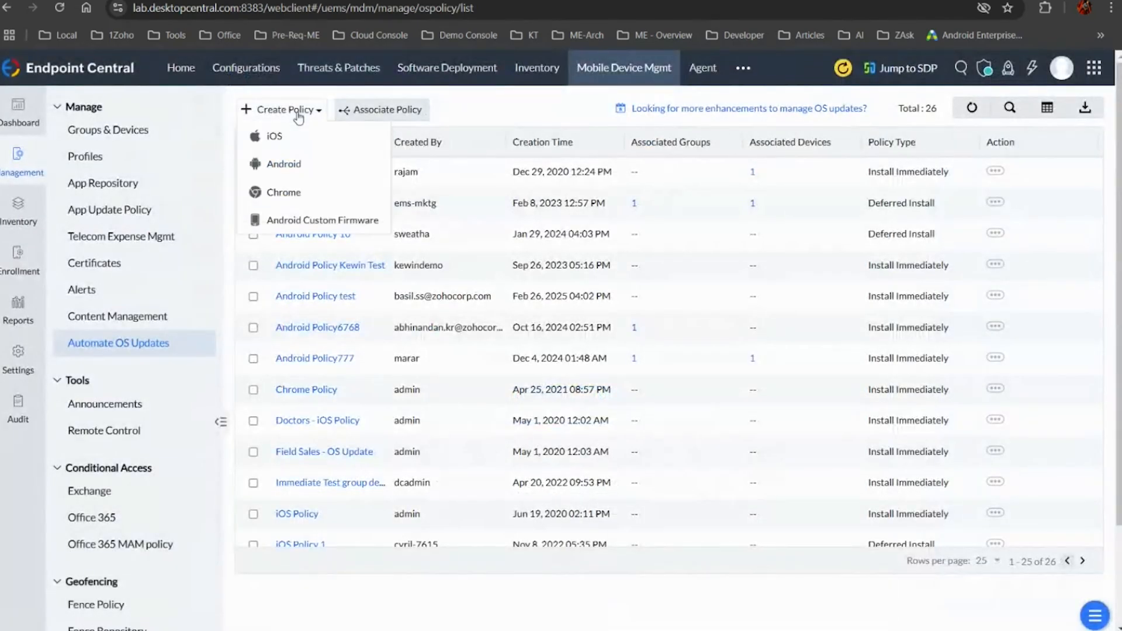
left_click(298, 161)
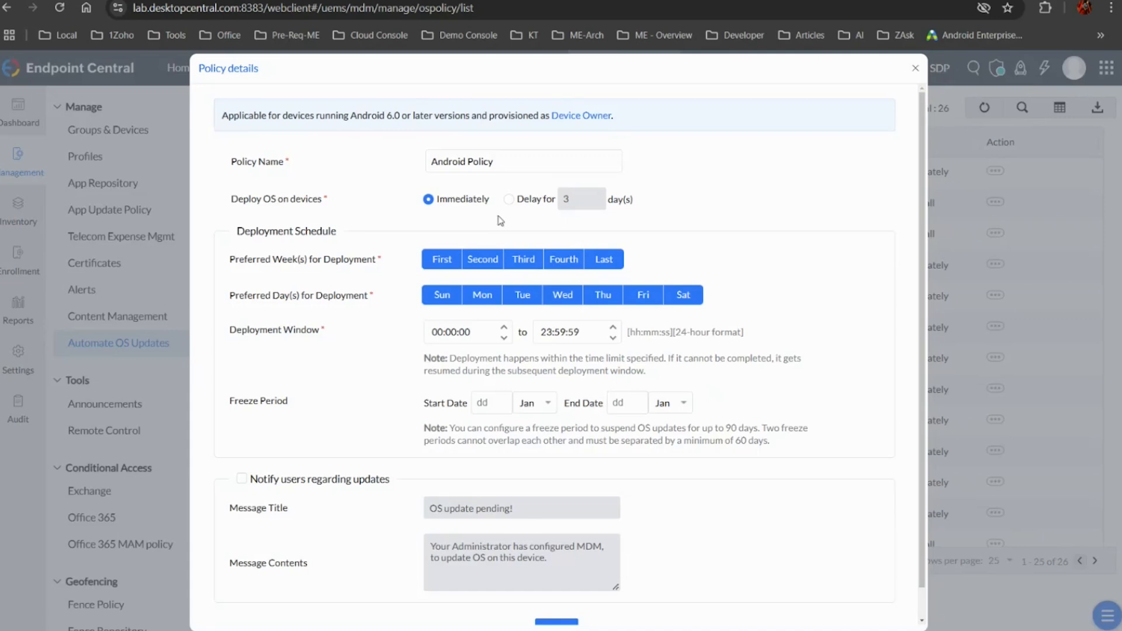
left_click(509, 199)
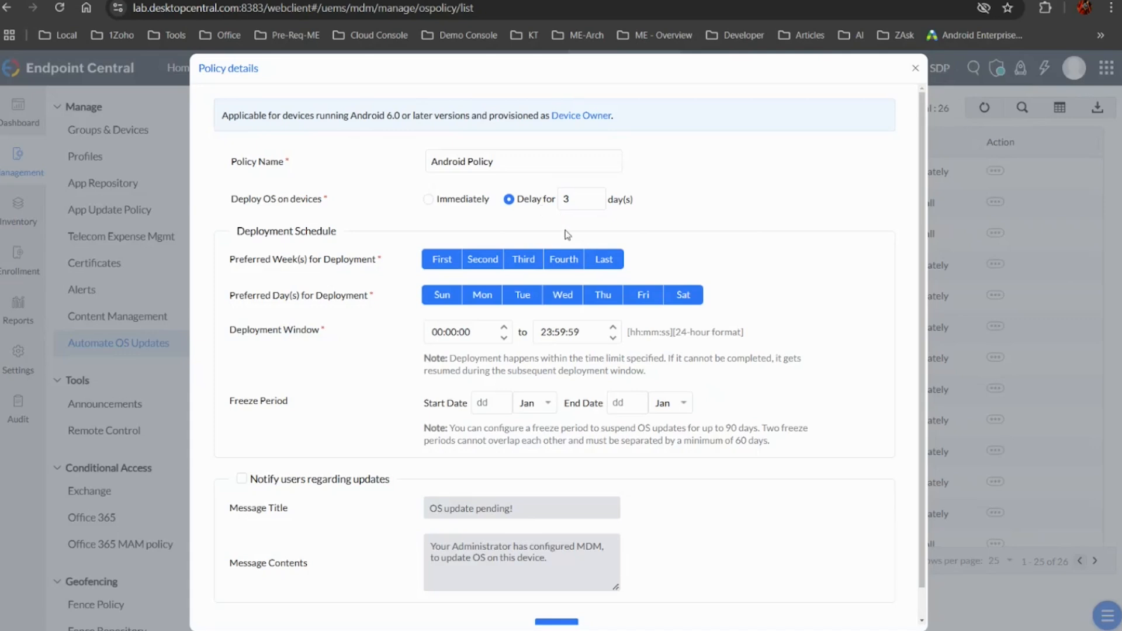
Deselect all preferred weeks for deployment, from First through Last
left_click(441, 259)
left_click(472, 263)
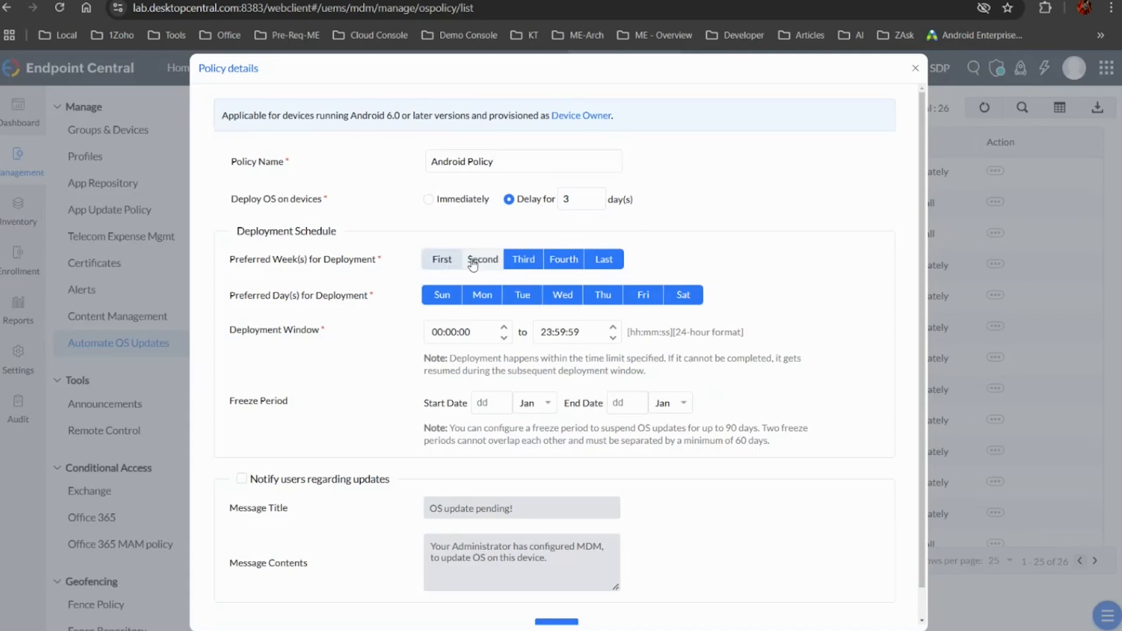
left_click(520, 260)
left_click(563, 261)
left_click(615, 266)
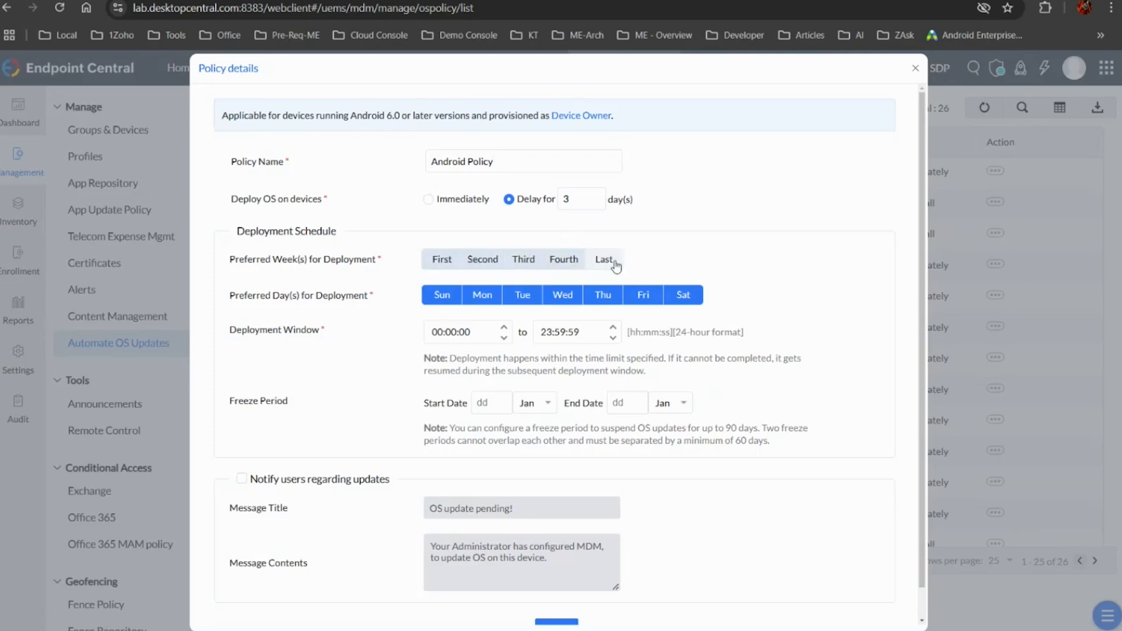
Deselect Sunday through Thursday so that only Friday and Saturday are preferred deployment days
left_click(444, 294)
left_click(481, 296)
left_click(515, 299)
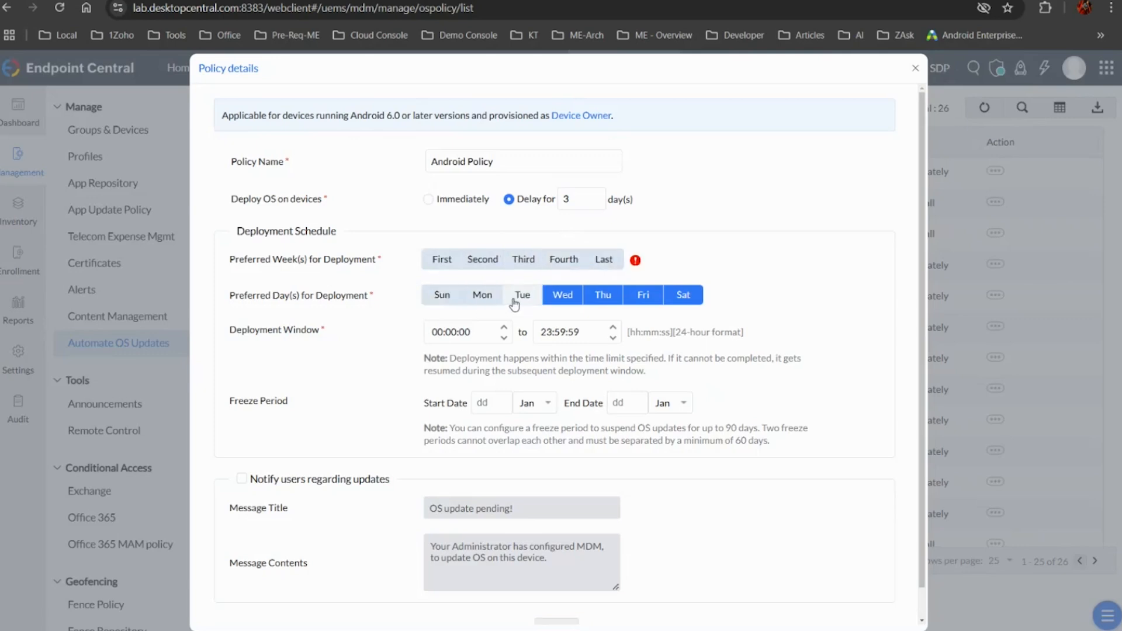
left_click(564, 295)
left_click(608, 296)
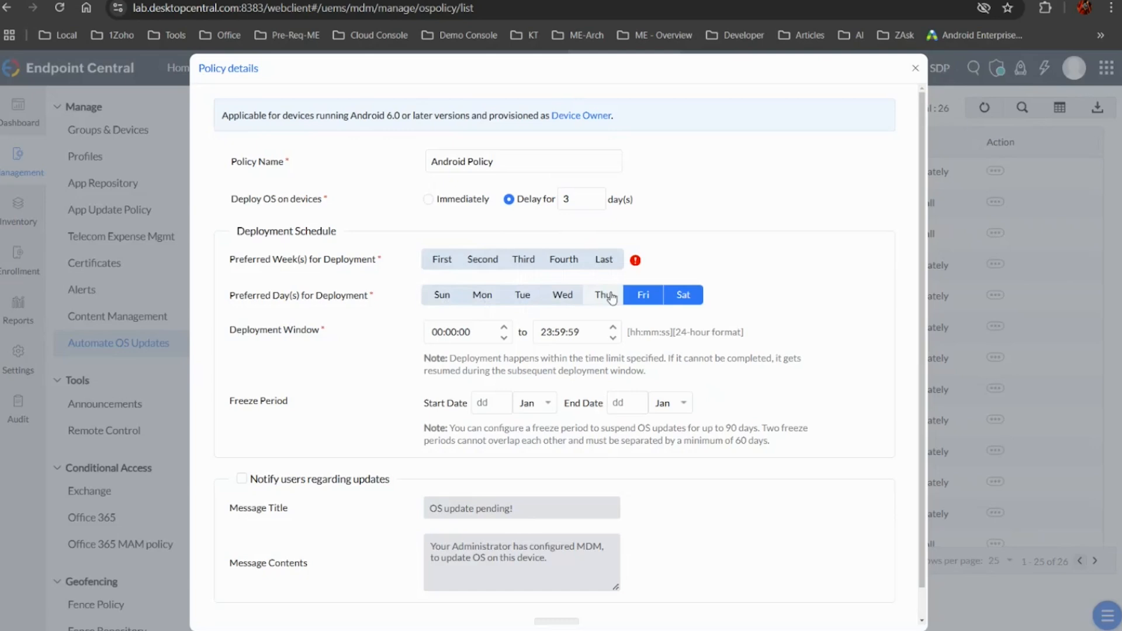
Highlight the start and end times of the deployment window to review them
left_click(429, 334)
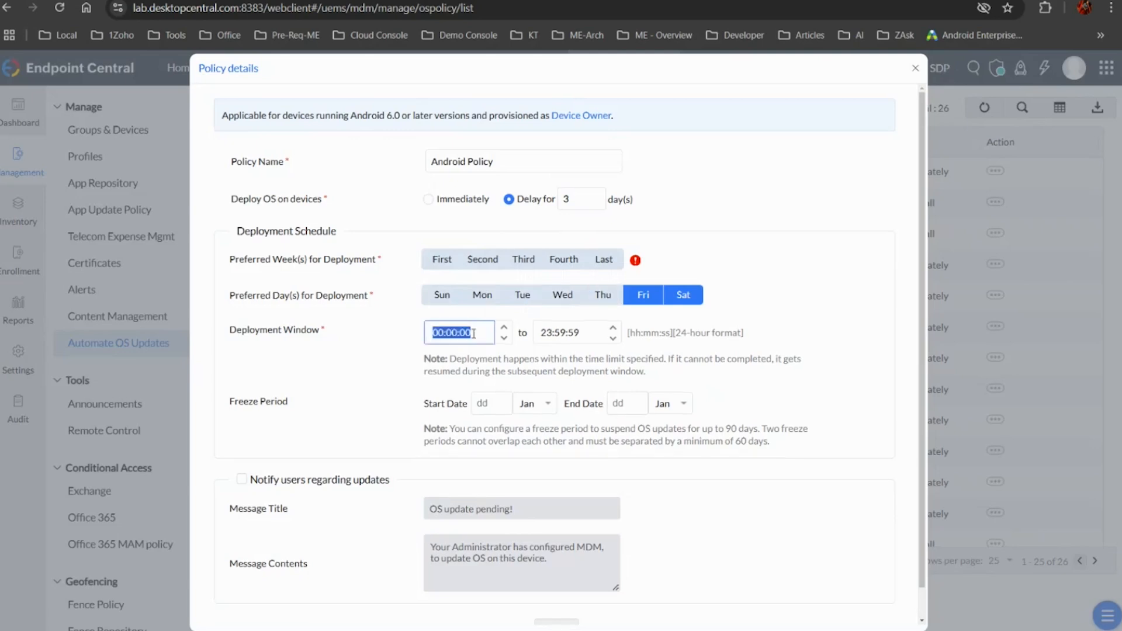
left_click(613, 332)
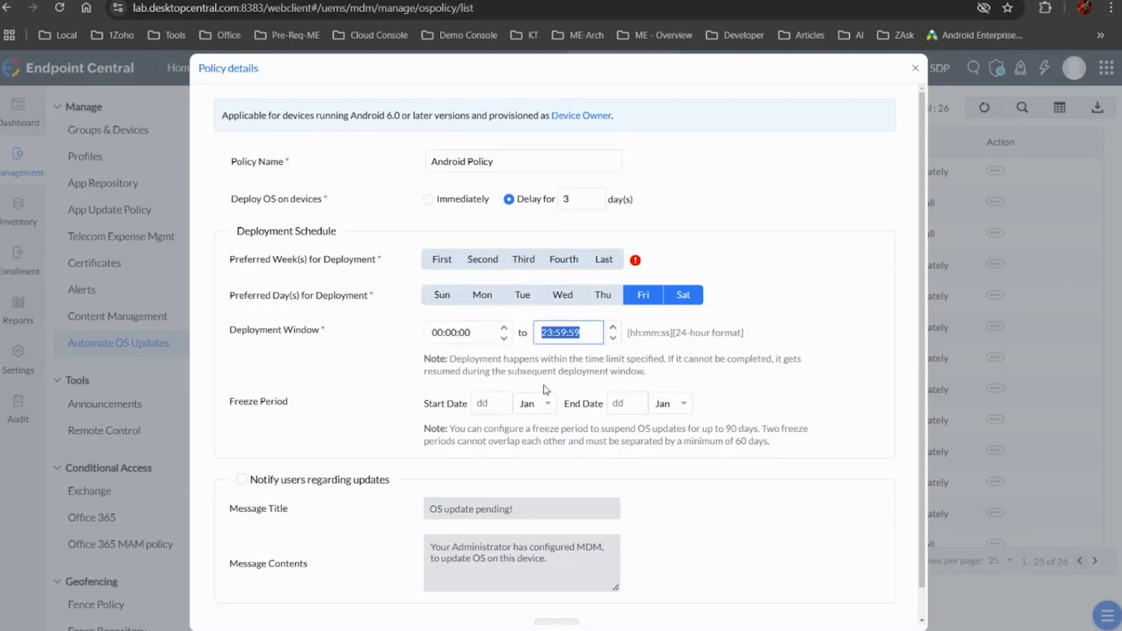
mouse_move(589, 437)
Enable user notifications regarding updates, highlight the message contents, and close the Android policy without saving
left_click(242, 480)
scroll(462, 393, "down", 1)
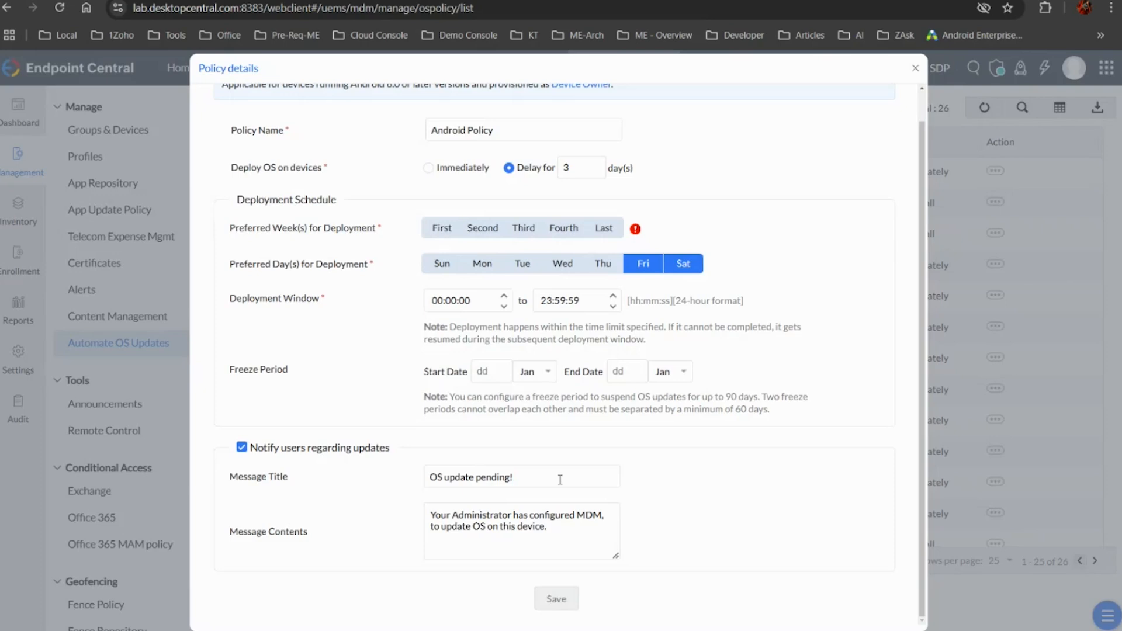
left_click_drag(431, 515, 596, 547)
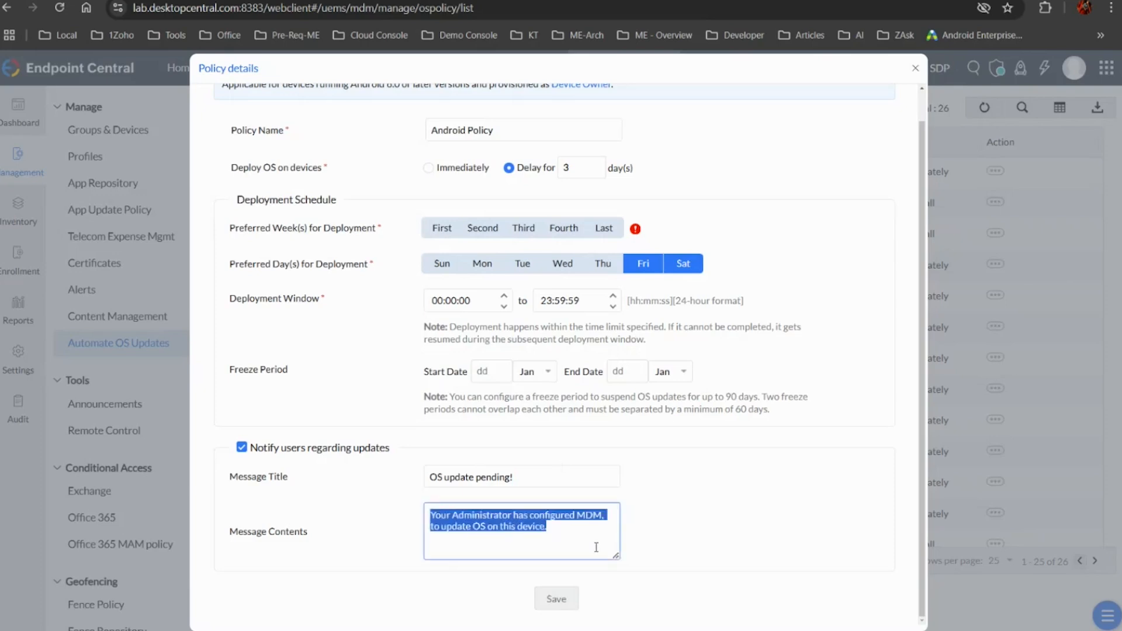
scroll(630, 336, "up", 1)
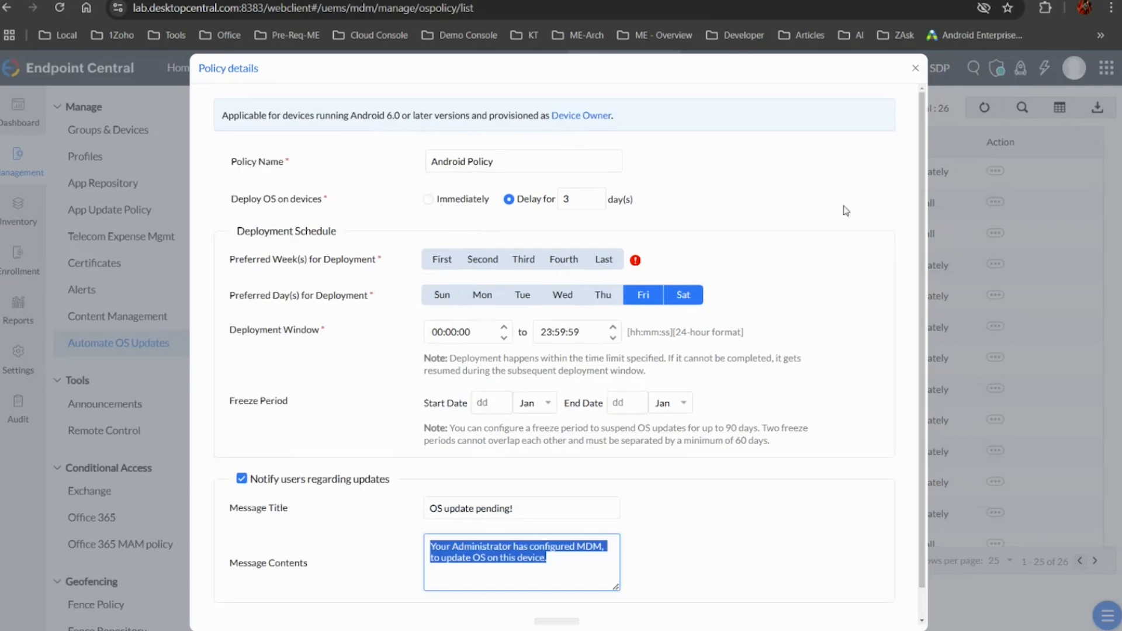
left_click(915, 68)
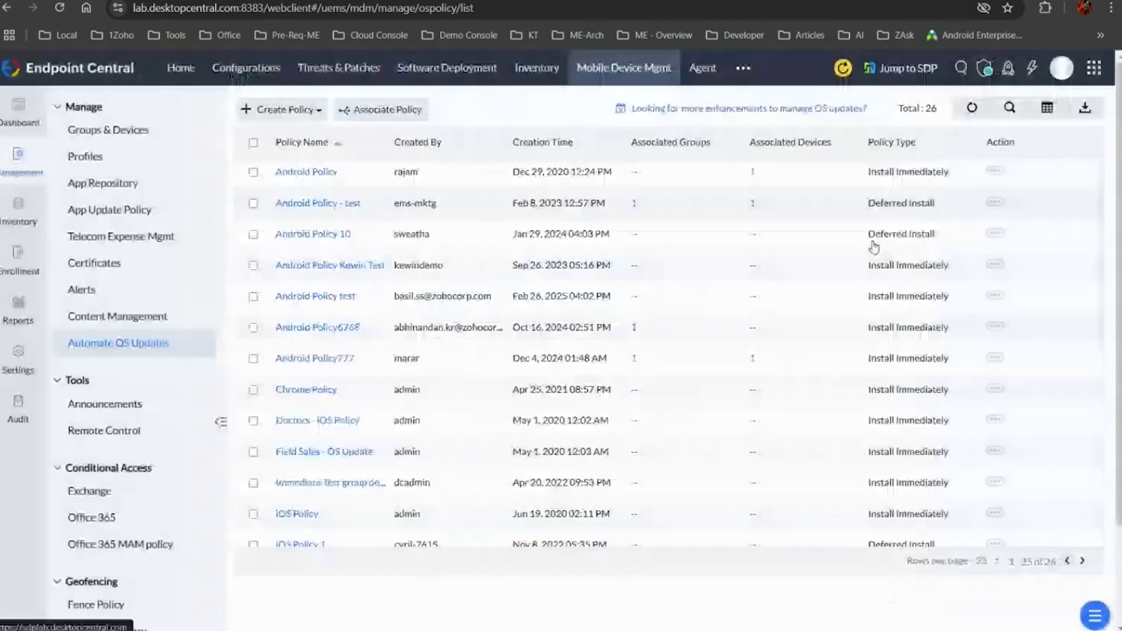
Select the existing policy named Android Policy and start associating it with groups
left_click(994, 171)
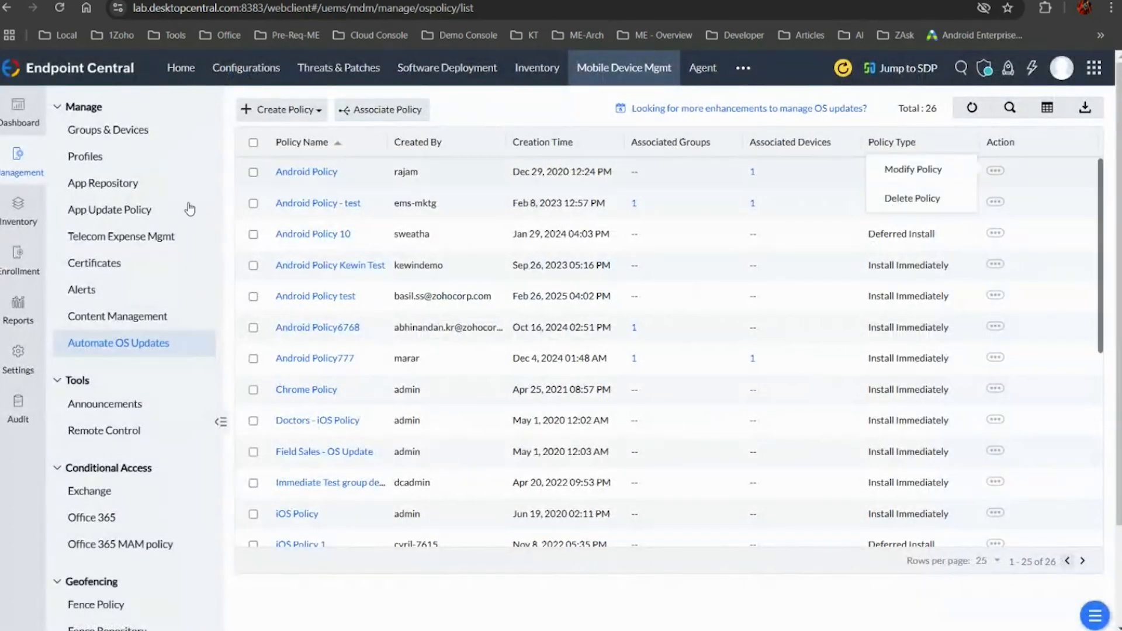
left_click(253, 172)
left_click(387, 109)
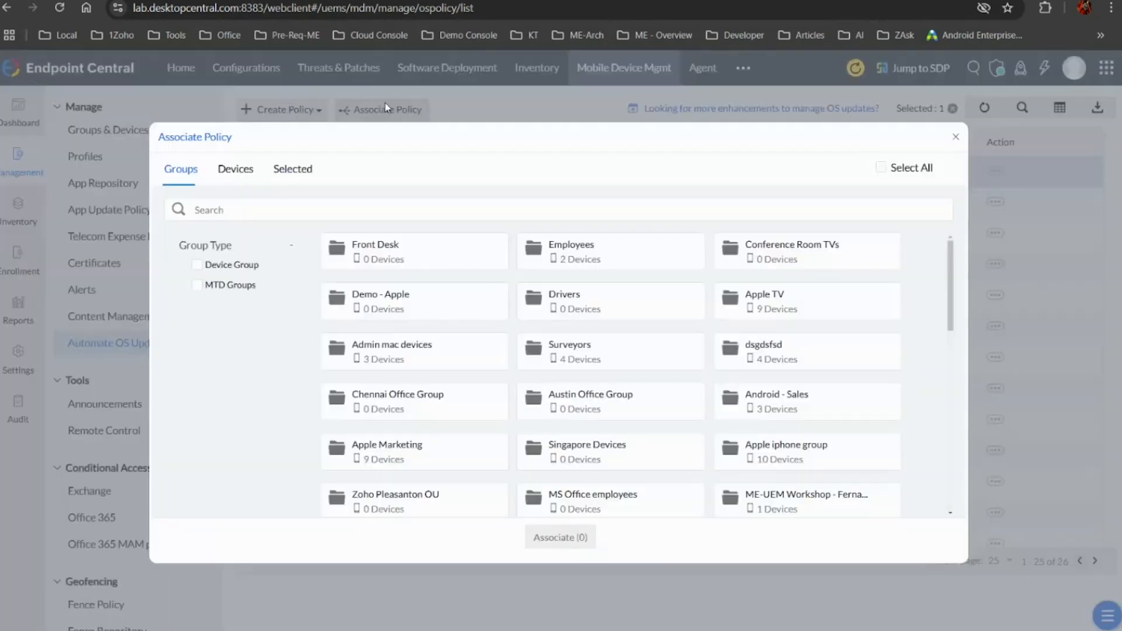
Select the groups Front Desk, Employees, Drivers, Demo - Apple, Surveyors, dsgdsfsd and Admin mac devices, and close the dialog without associating the policy
left_click(435, 250)
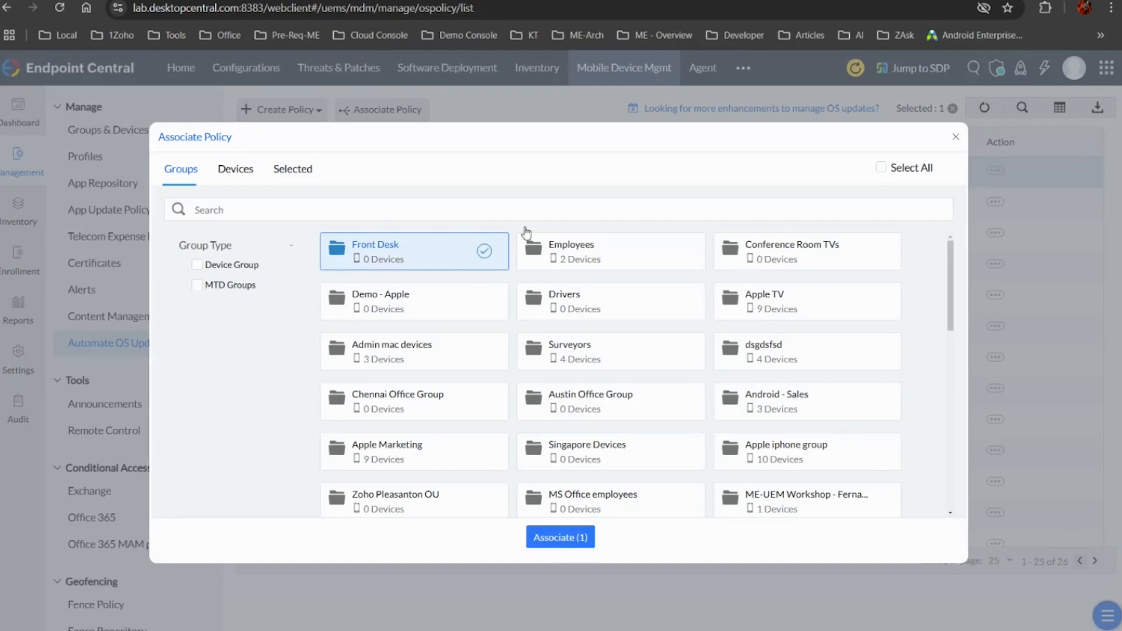
left_click(586, 251)
left_click(584, 313)
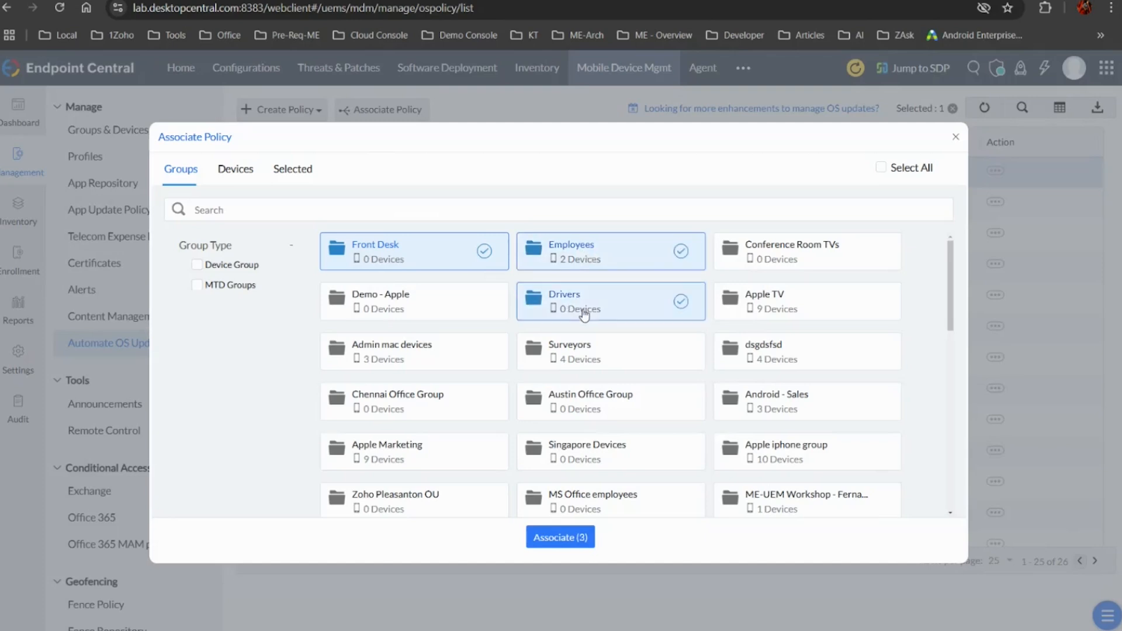
left_click(472, 314)
left_click(564, 357)
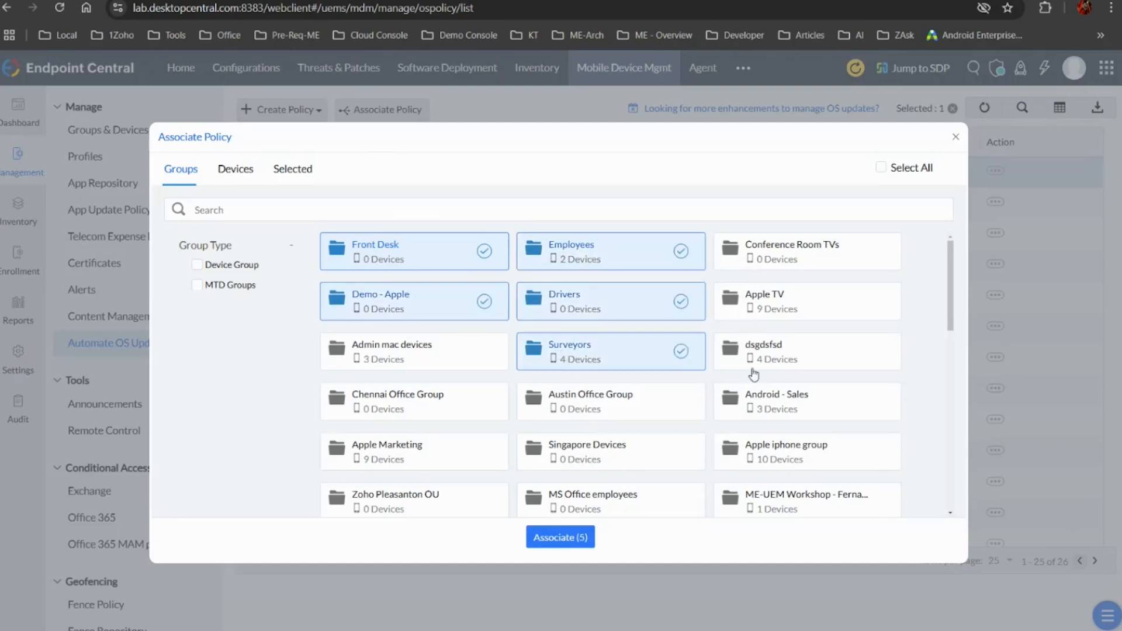
left_click(751, 367)
left_click(441, 354)
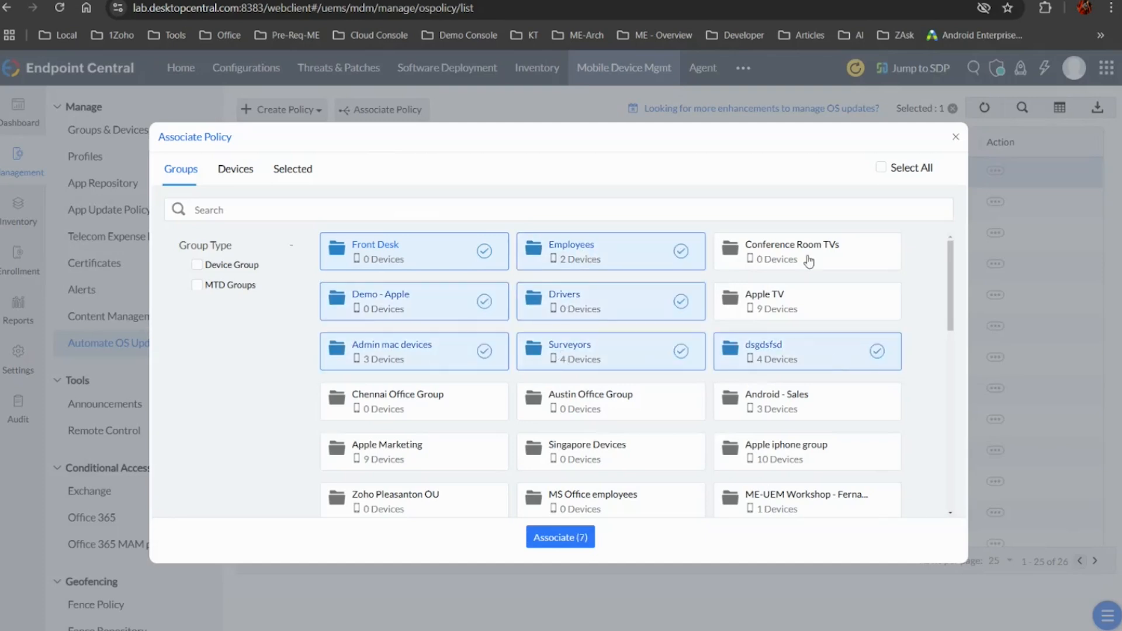
left_click(955, 136)
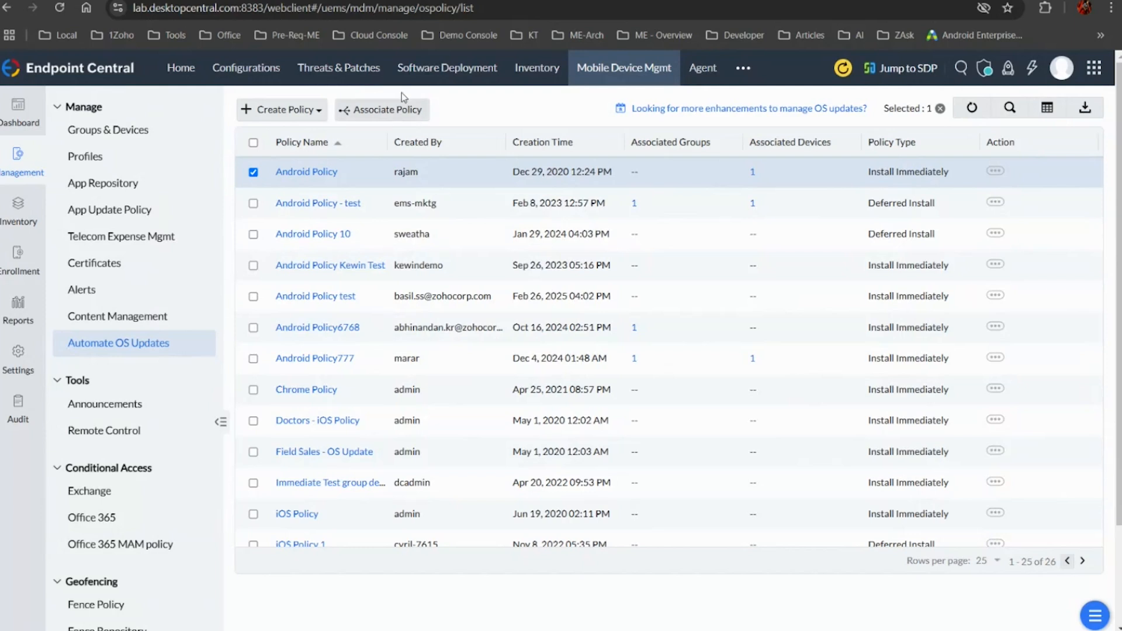
Set up an iOS policy with a 3-day delay and forced OS updates, discard it, and deselect the Android Policy
left_click(296, 110)
left_click(296, 148)
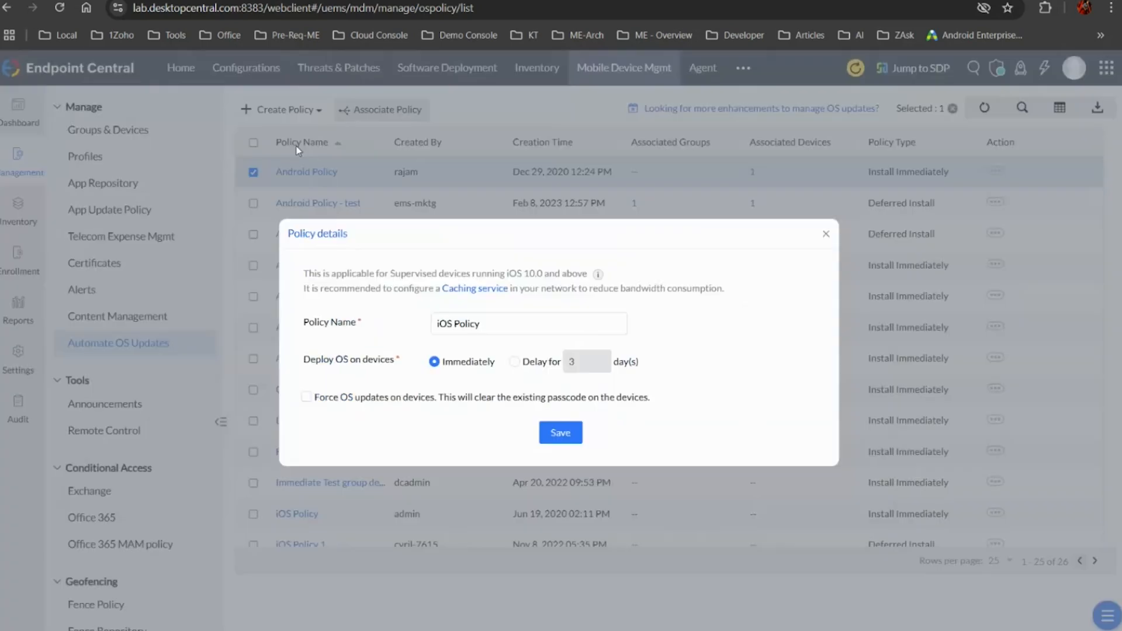
left_click_drag(489, 323, 300, 325)
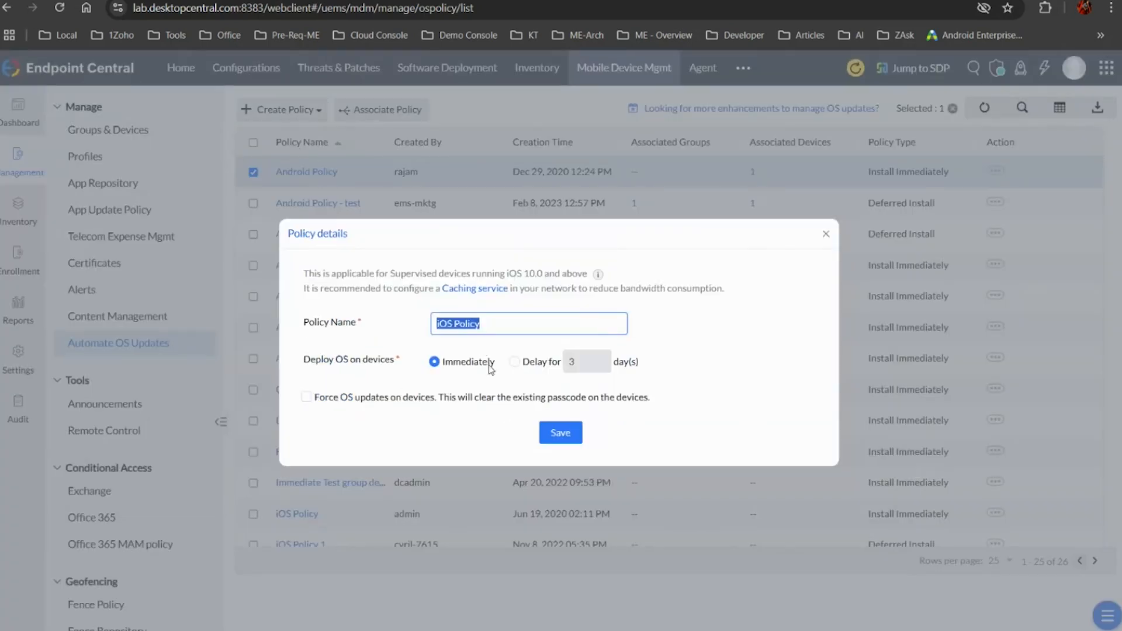
left_click(515, 362)
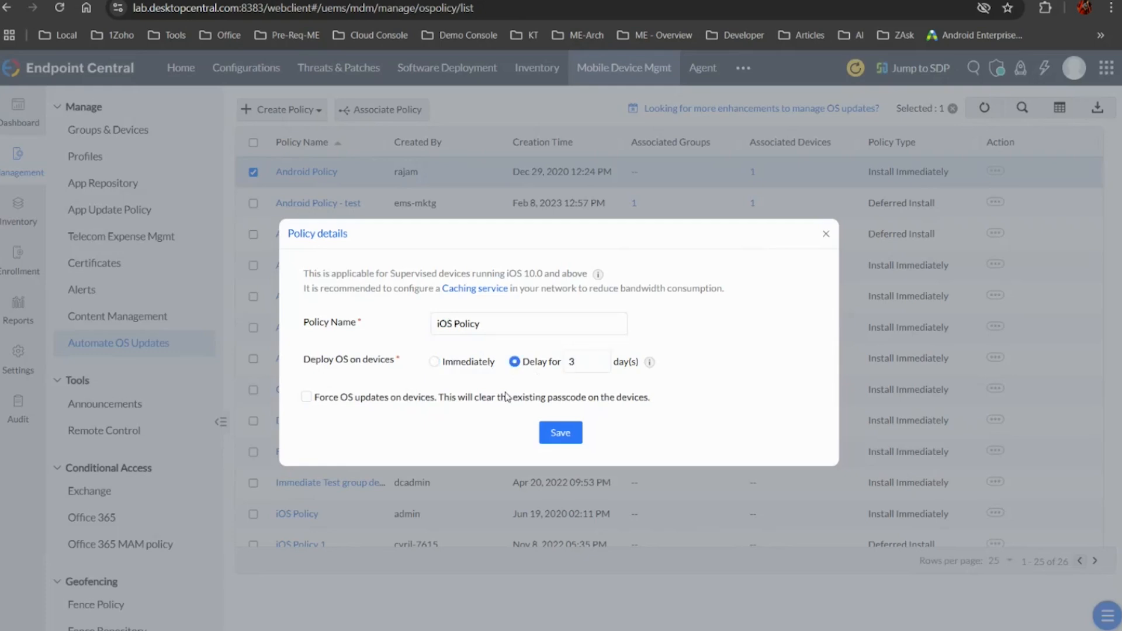
left_click(306, 397)
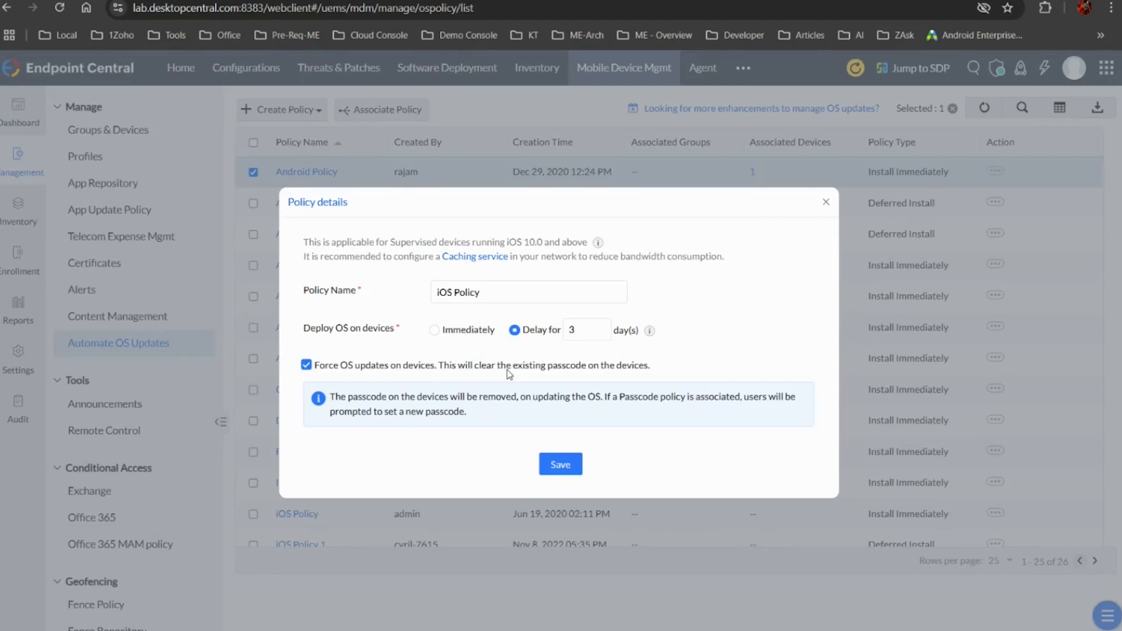
left_click(832, 200)
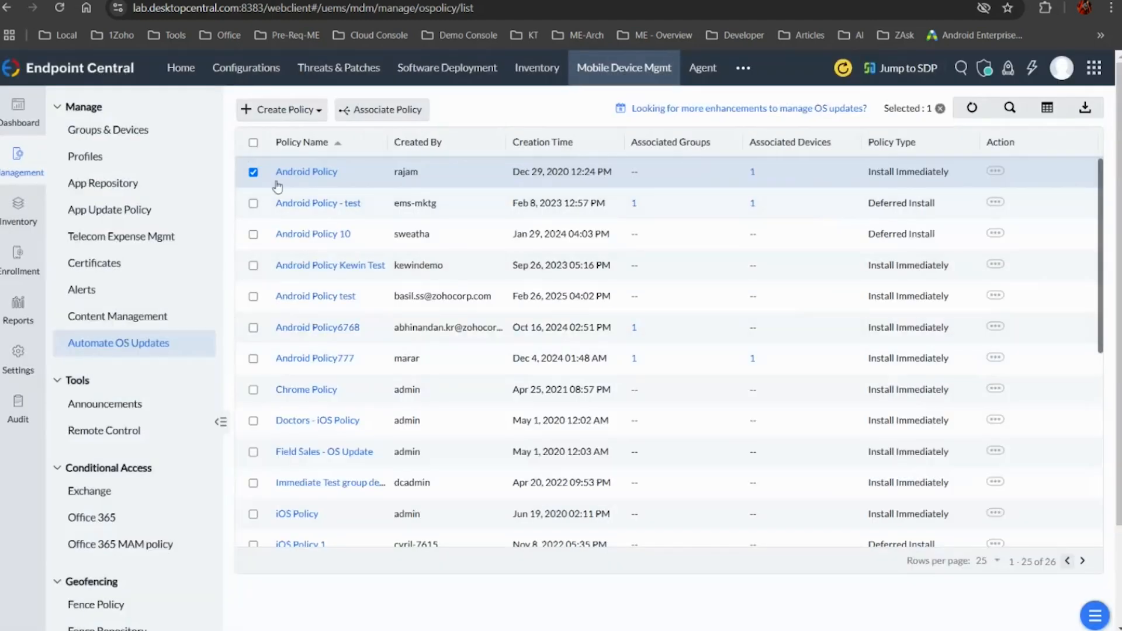
left_click(253, 172)
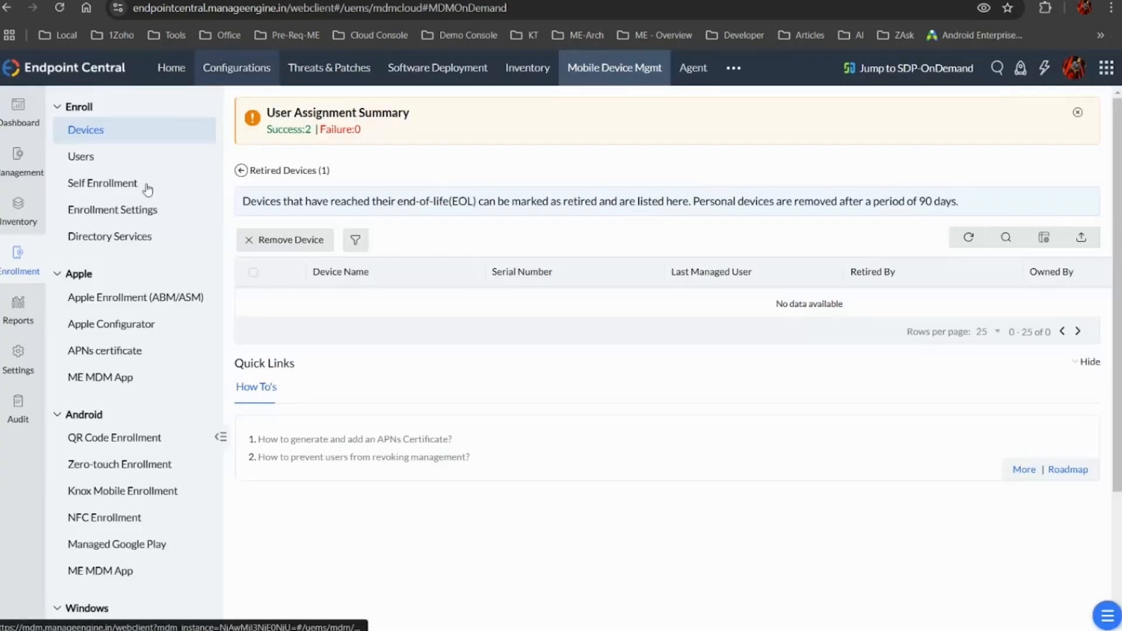
In the cloud console, examine the available updates view under Automate OS Updates and return to its policies
left_click(14, 155)
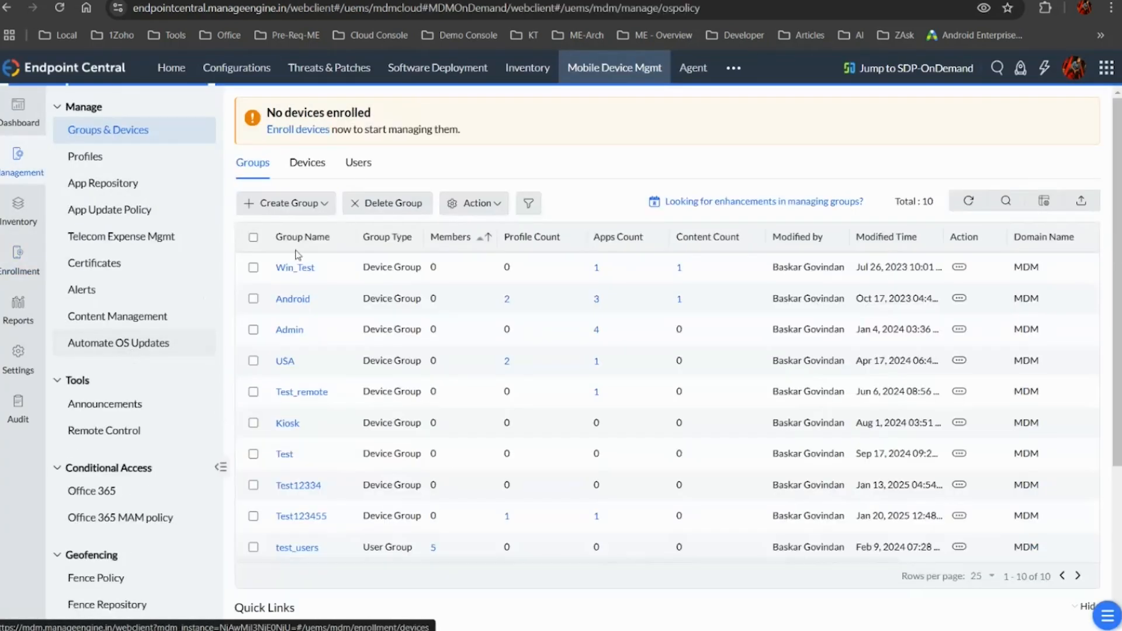
left_click(133, 345)
left_click(345, 117)
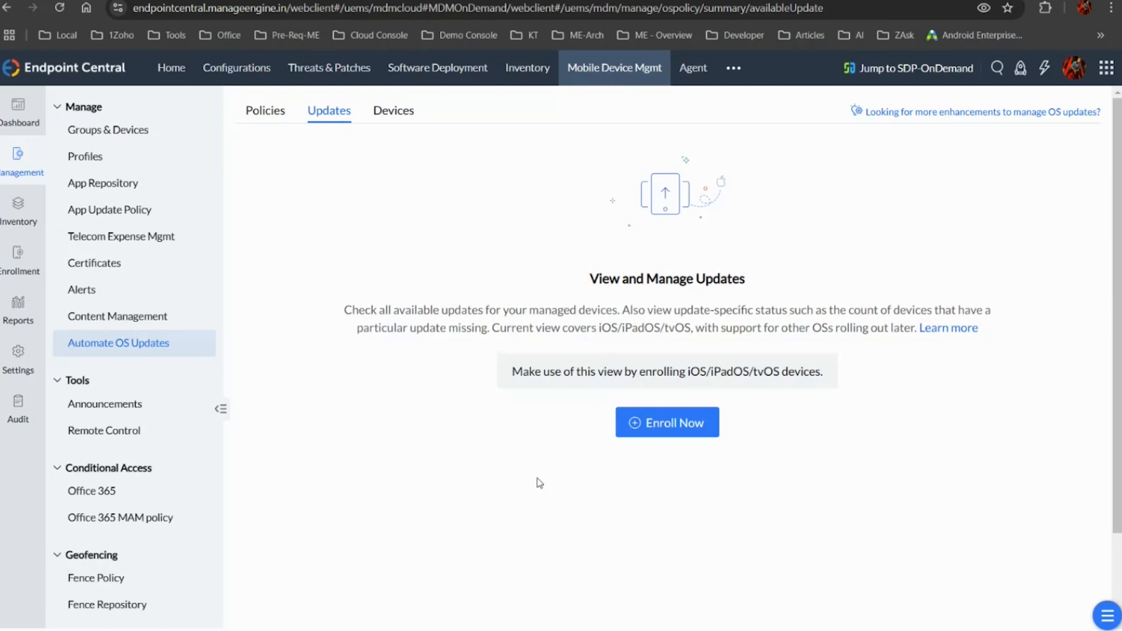
left_click(263, 115)
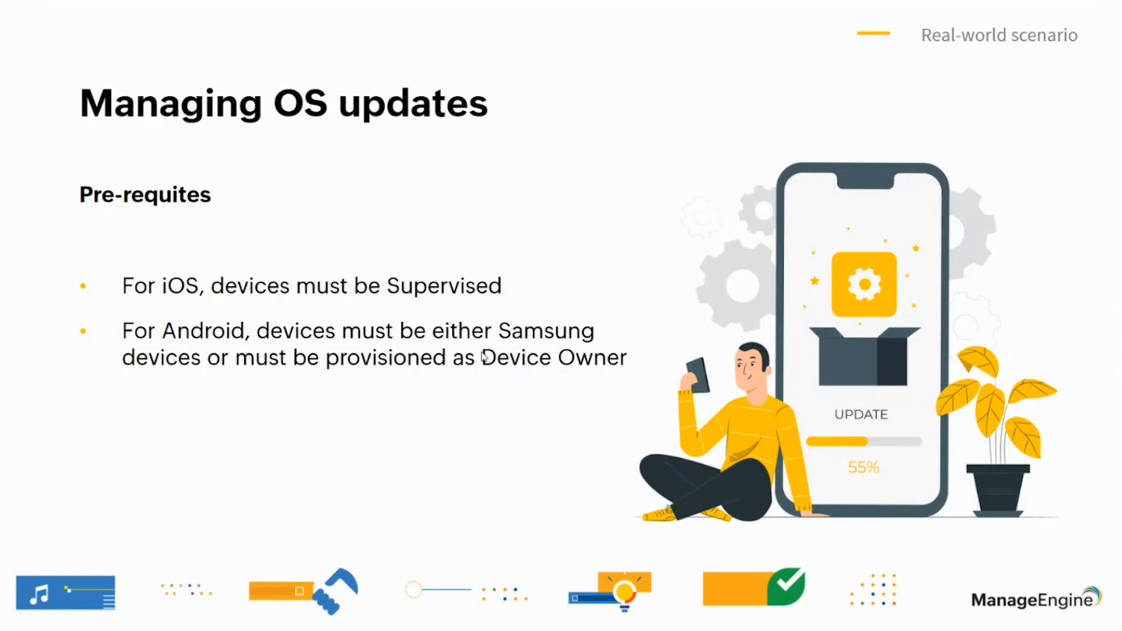
key("Right")
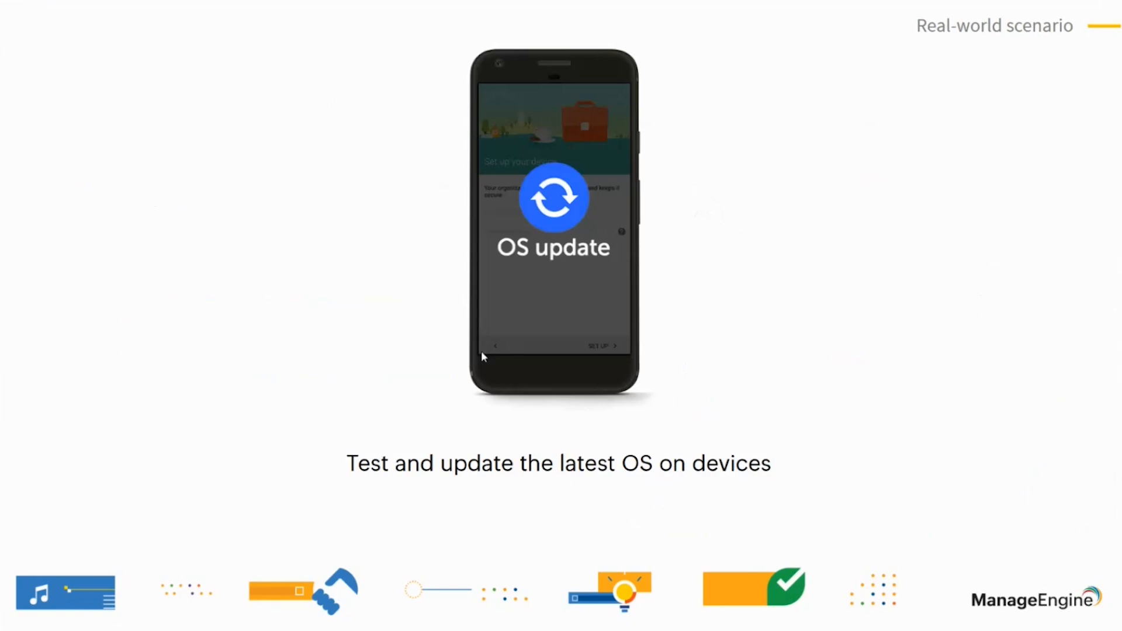
key("Right")
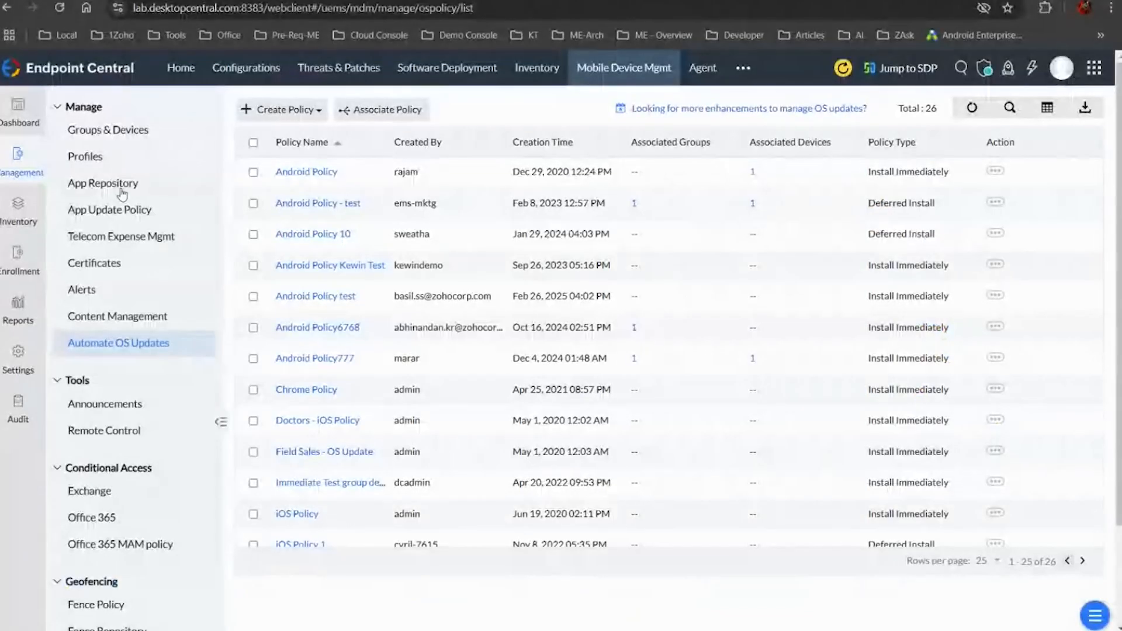
Create an Android profile of type MDM Profile for devices, keeping the suggested profile name
left_click(135, 160)
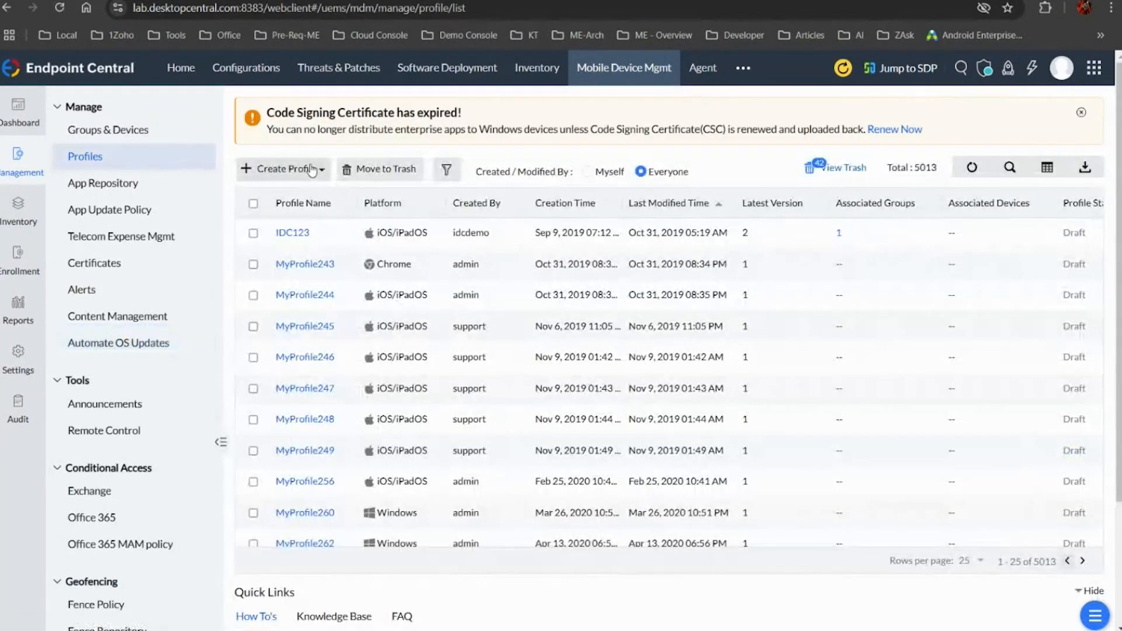
left_click(322, 169)
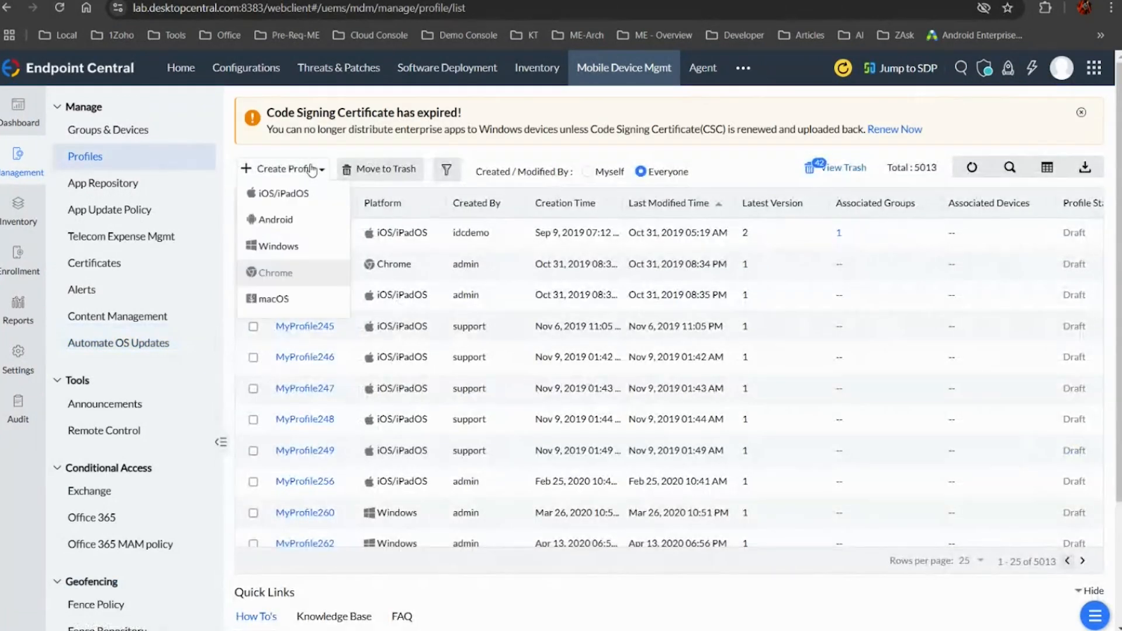
left_click(289, 225)
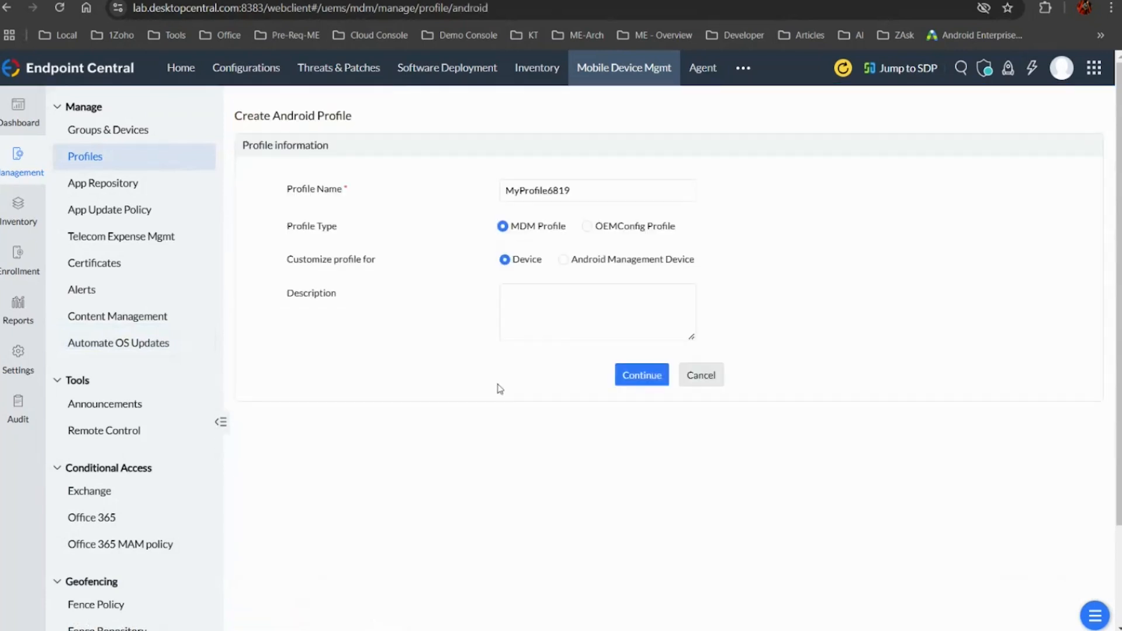
left_click(633, 374)
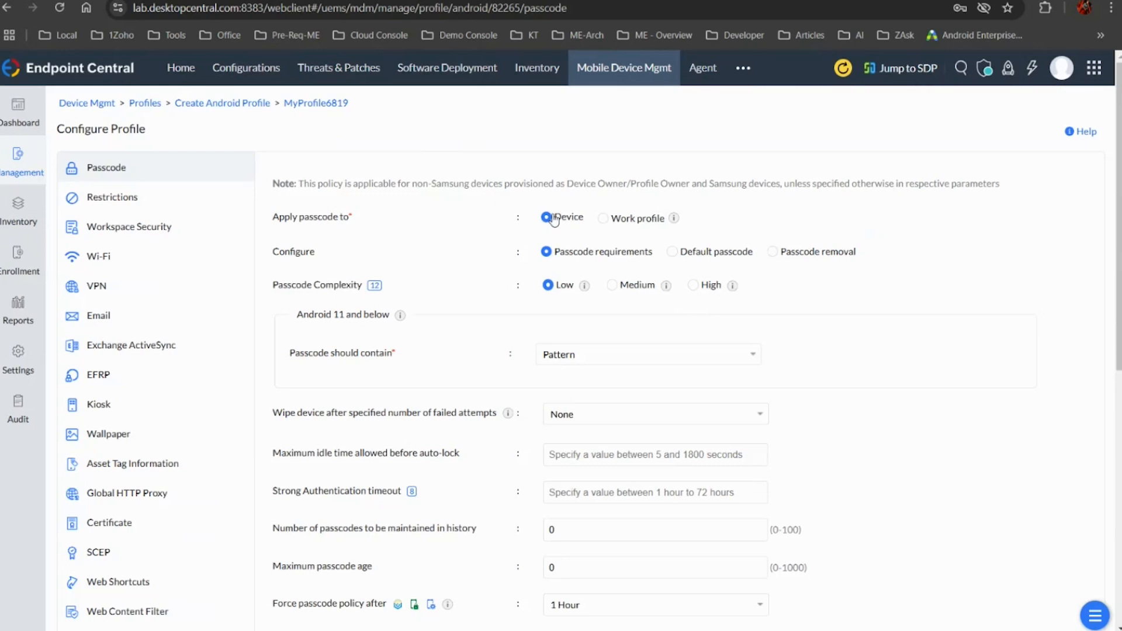
Apply the passcode policy to the work profile and set the passcode complexity to Medium
left_click(603, 221)
scroll(583, 342, "down", 6)
scroll(433, 306, "up", 6)
left_click(609, 289)
mouse_move(375, 289)
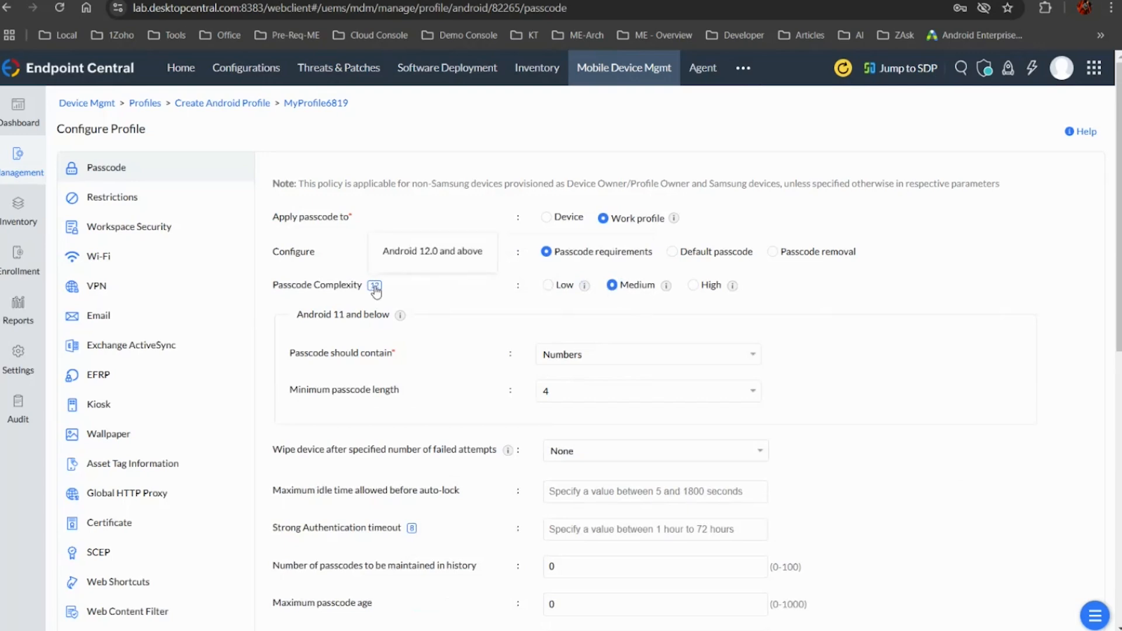
Set the passcode complexity to Low, and review the allowed passcode types and the remaining passcode settings
left_click(548, 286)
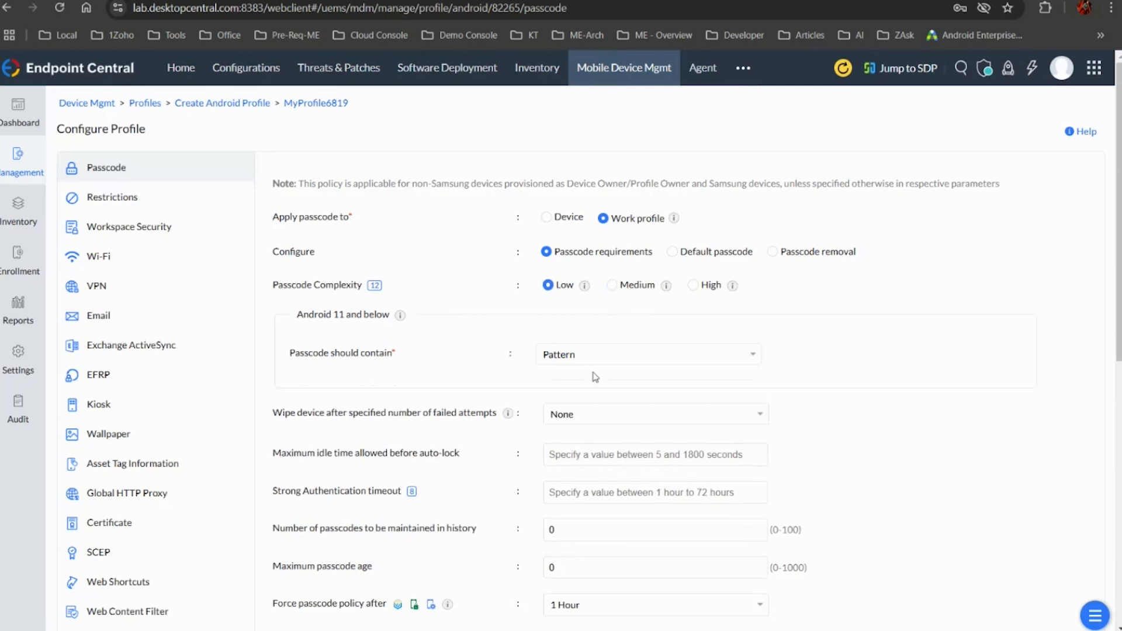
left_click(619, 358)
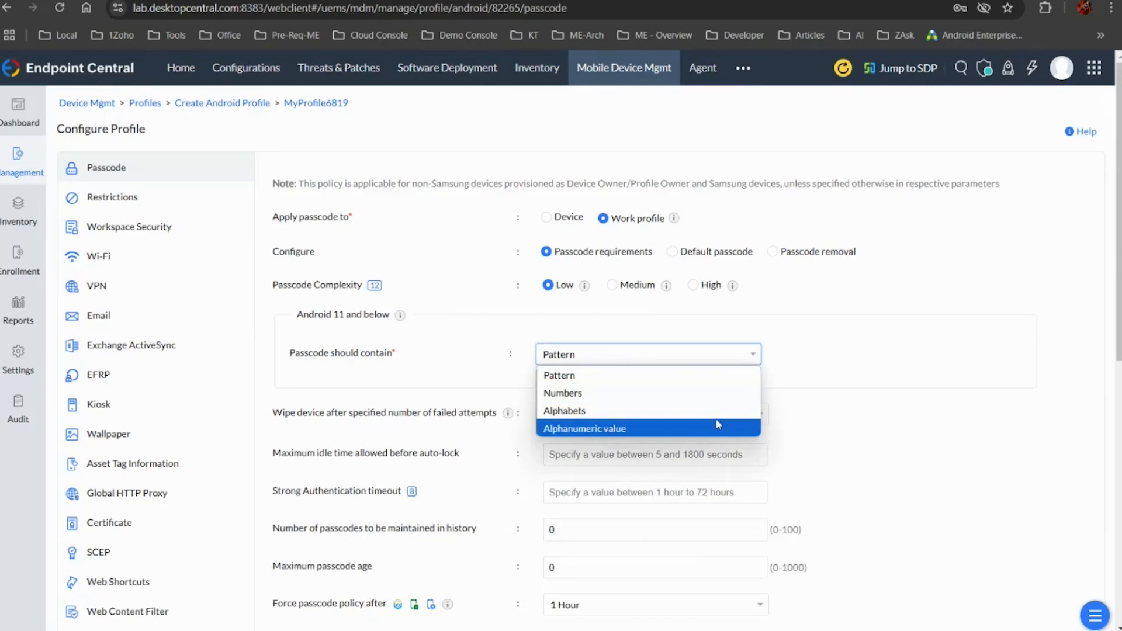
left_click(660, 297)
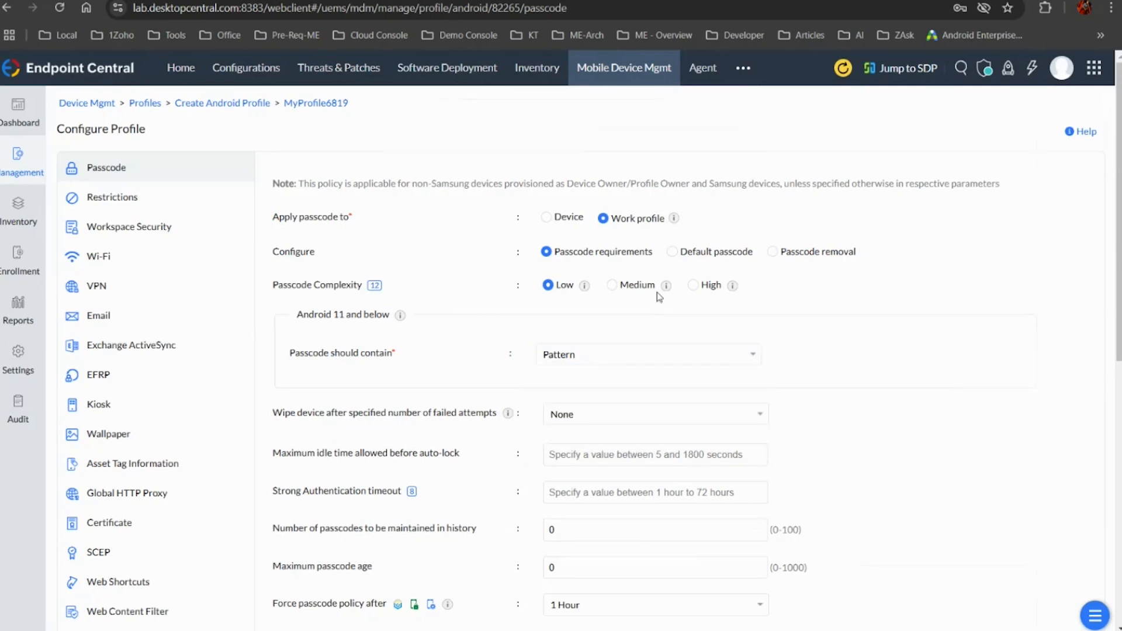
scroll(526, 363, "down", 5)
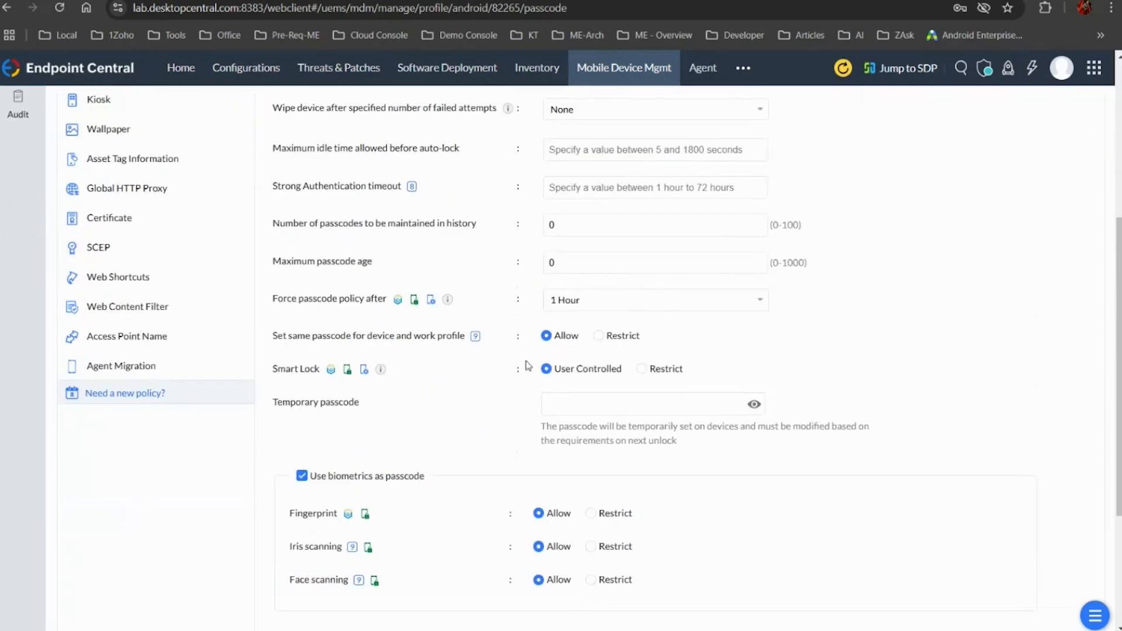
scroll(528, 366, "down", 1)
scroll(527, 366, "up", 6)
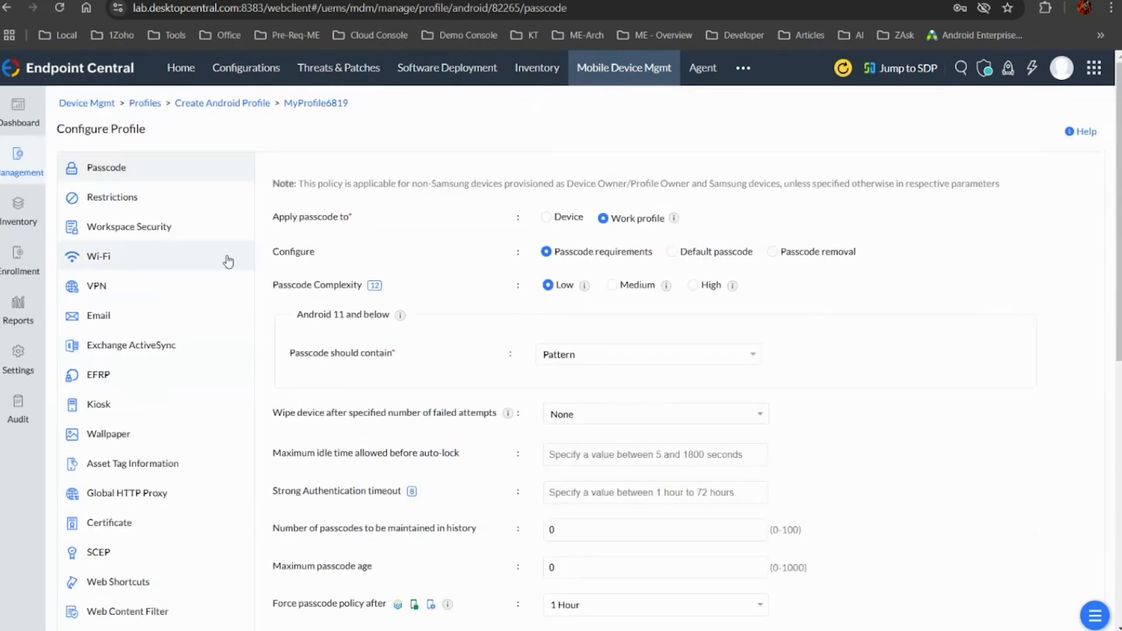
Restrict the camera in the profile's device functionality restrictions, without saving the change
left_click(154, 208)
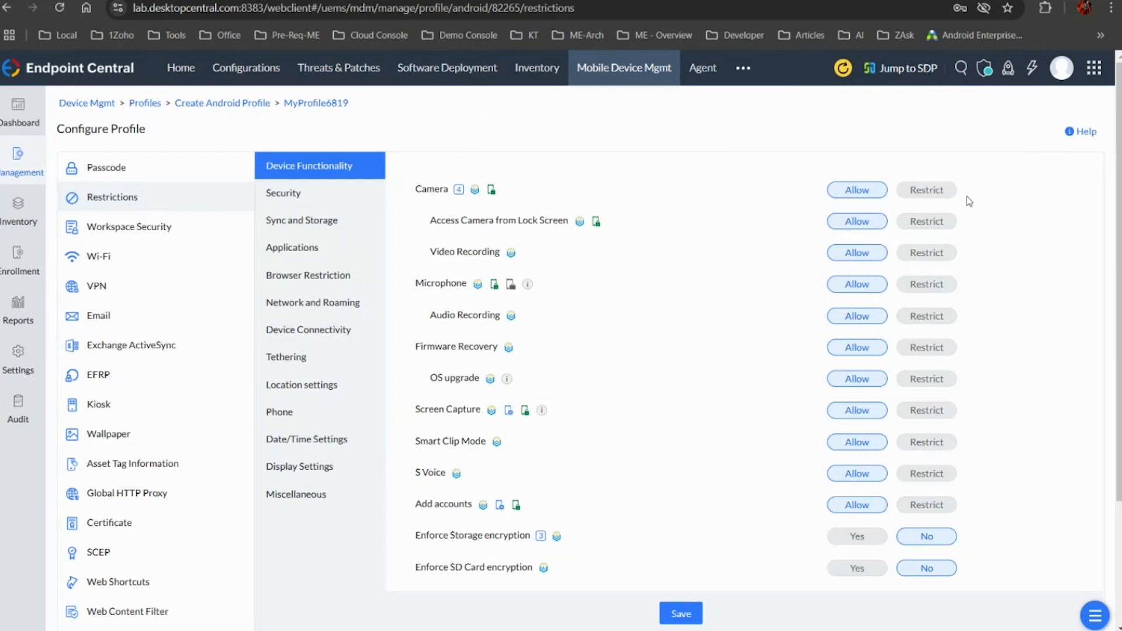
left_click(940, 192)
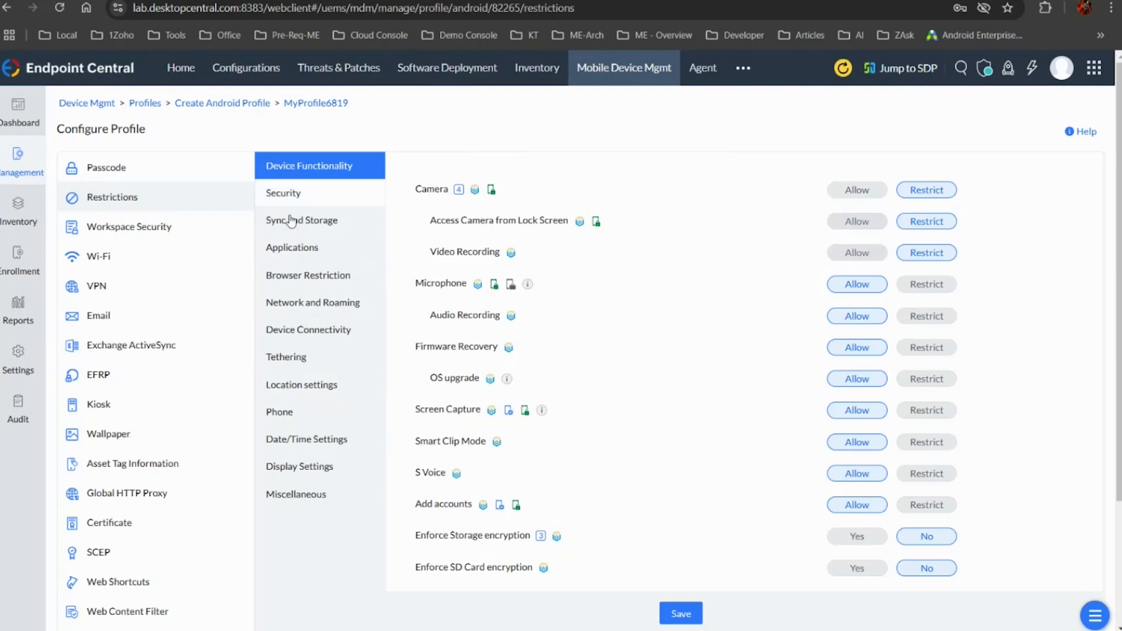
scroll(303, 203, "down", 4)
scroll(303, 203, "up", 4)
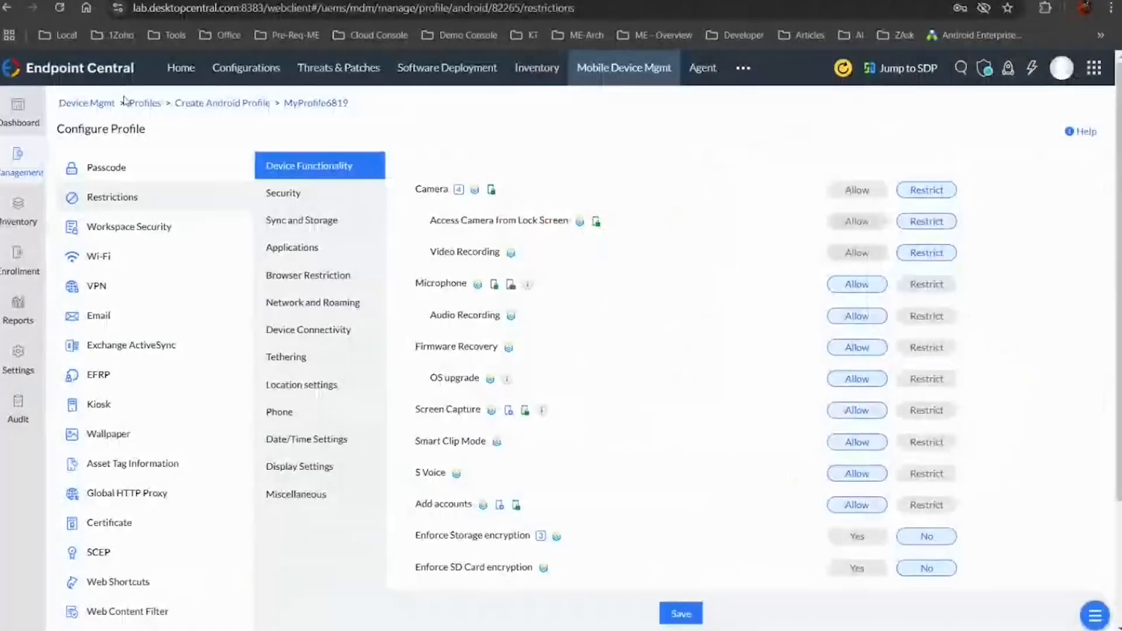
Return to the profile's passcode policy and review the other policies available for the Android profile
left_click(106, 167)
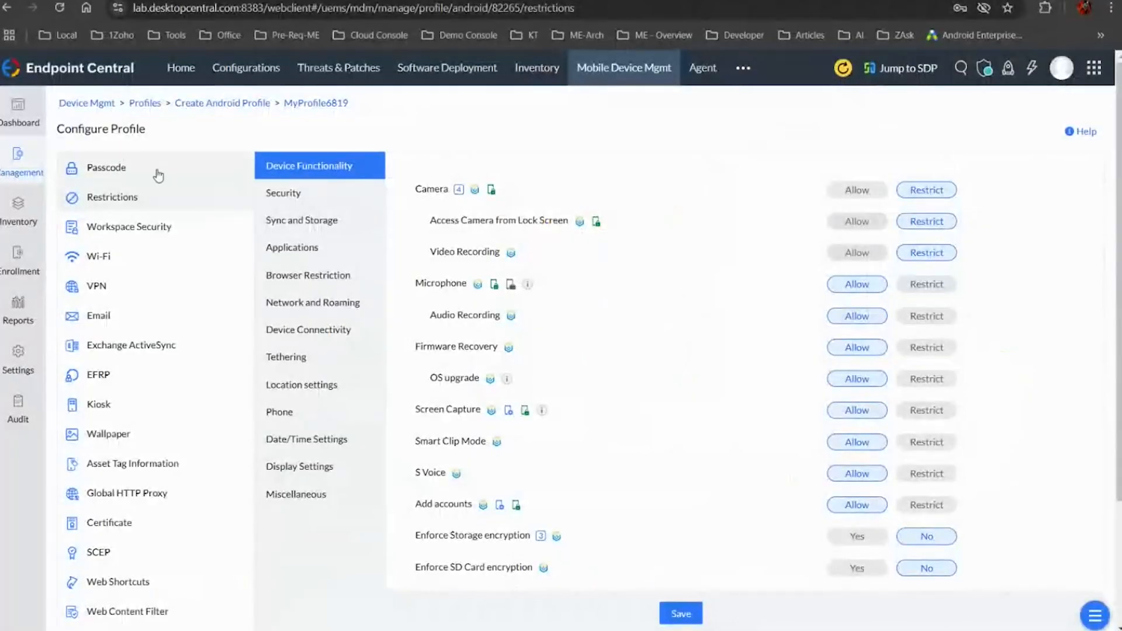
scroll(783, 407, "down", 3)
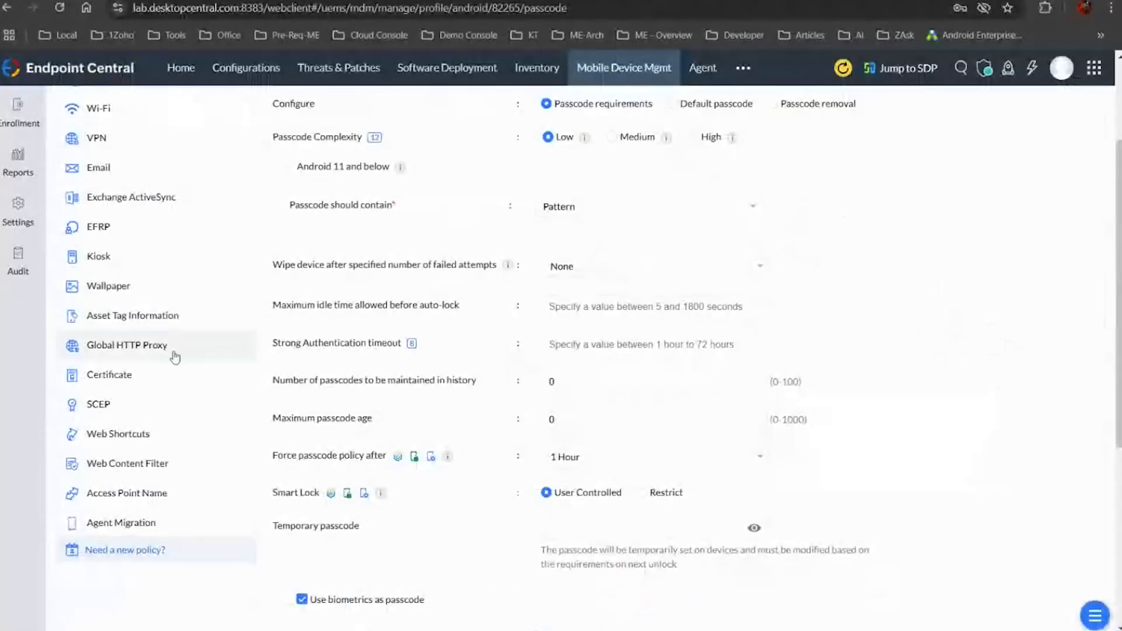
scroll(173, 356, "down", 5)
scroll(121, 329, "up", 7)
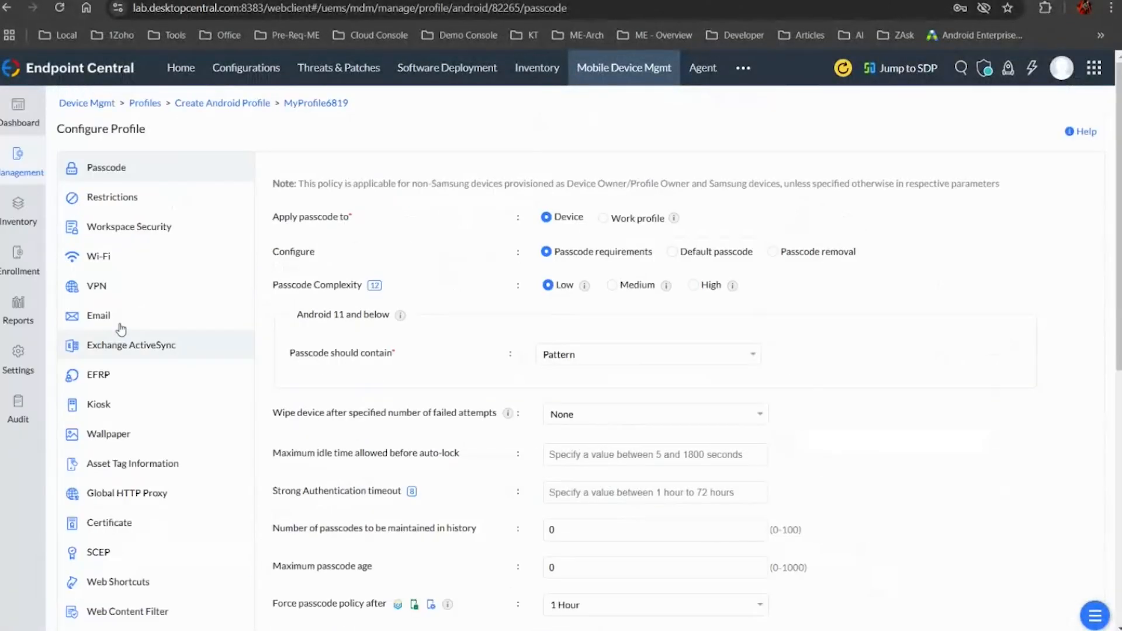
Open Content Management, view how a content file is added, and return to the content list without choosing a file
left_click(23, 166)
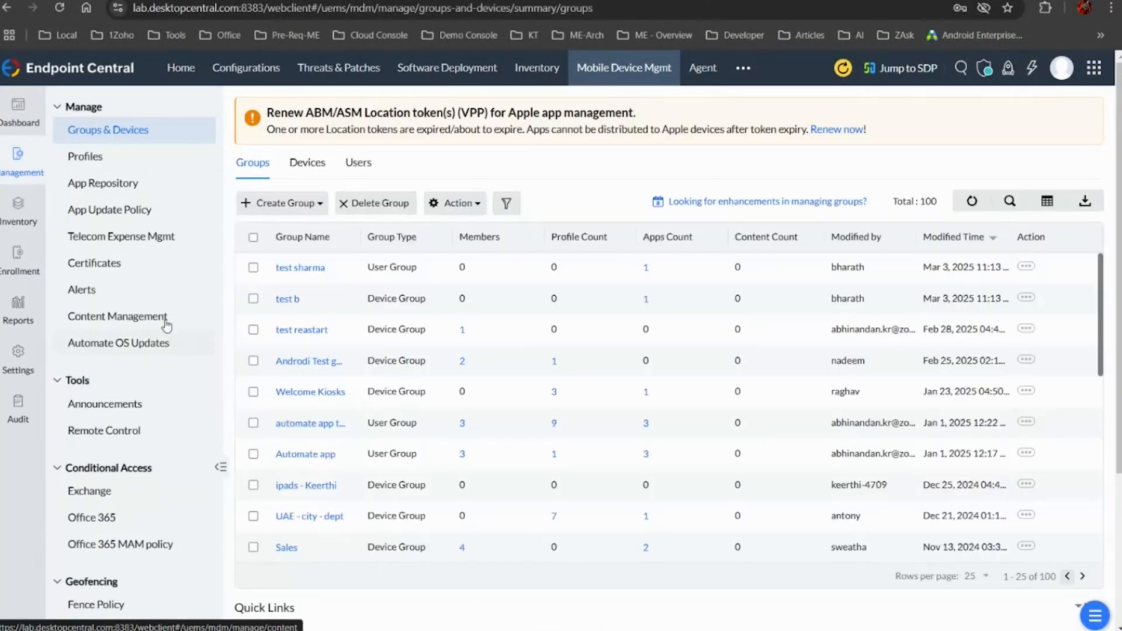
left_click(159, 316)
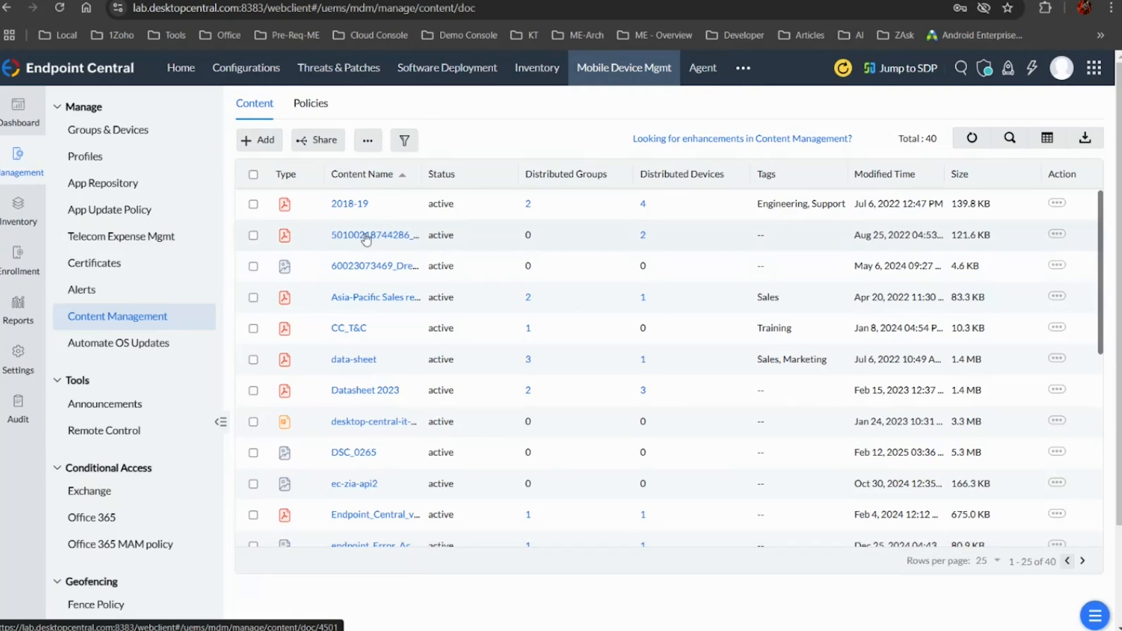
left_click(266, 150)
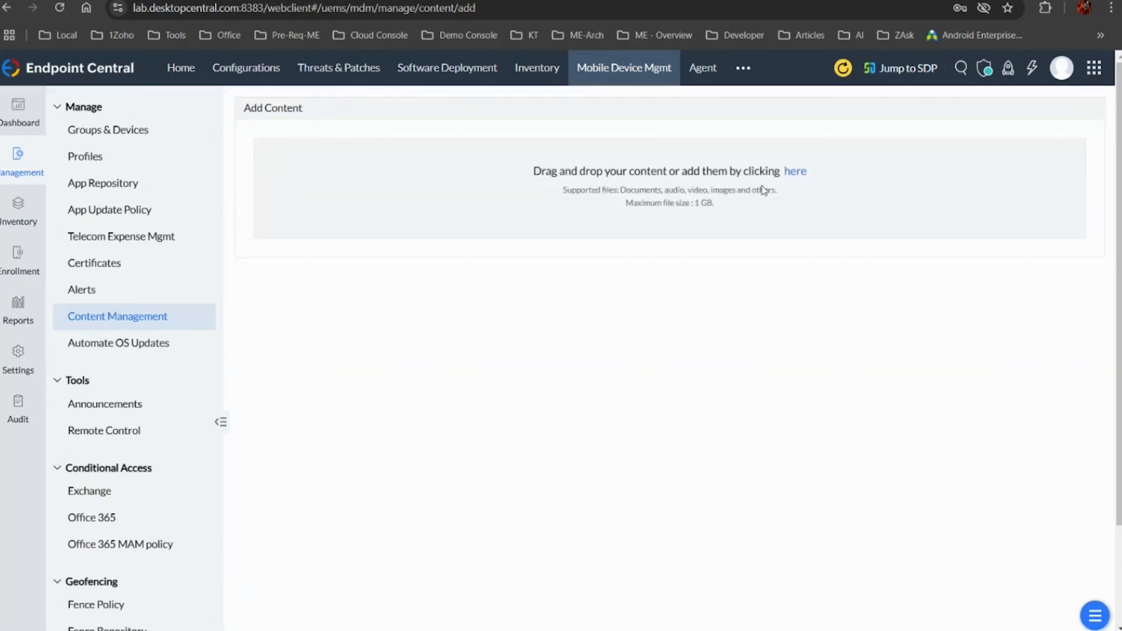
left_click(795, 171)
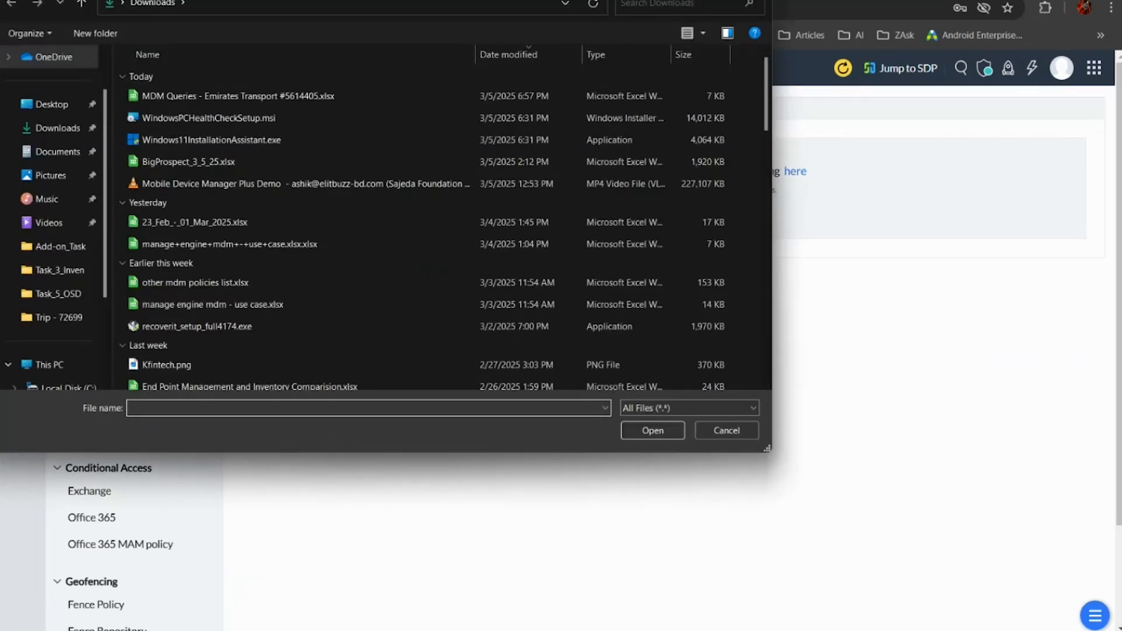
left_click(756, 0)
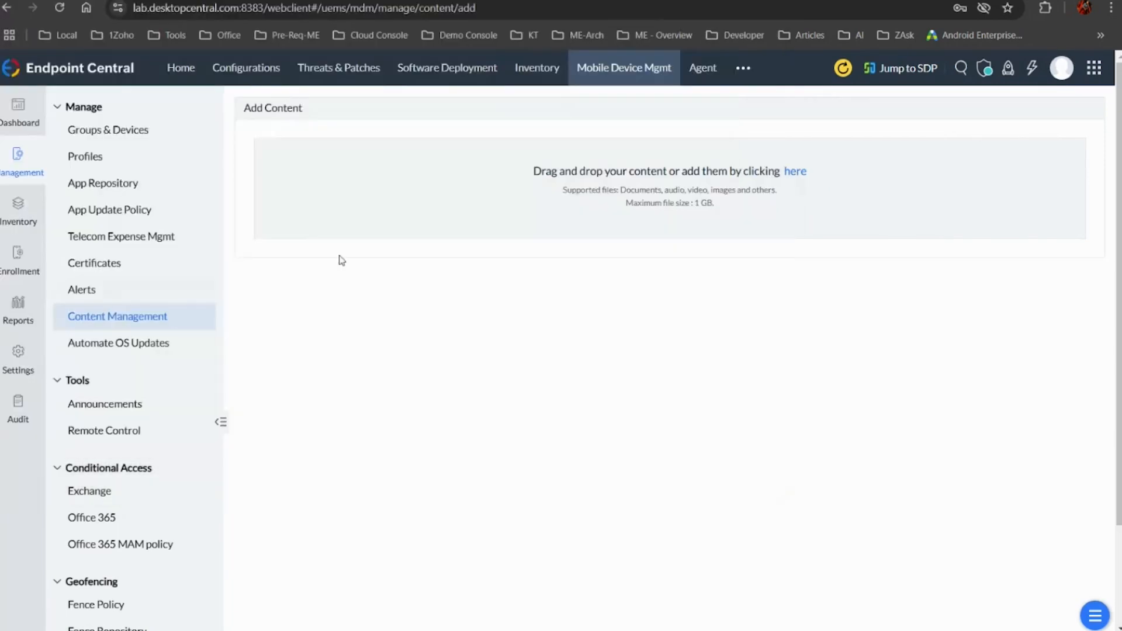
left_click(166, 316)
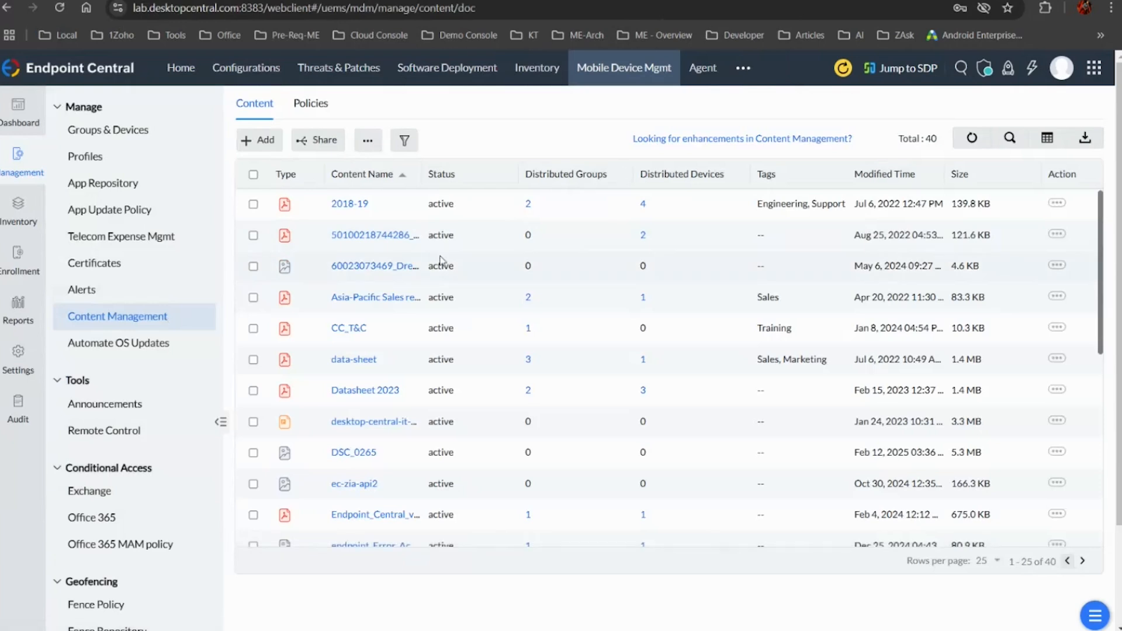
Select the 2018-19 document in the content list and start sharing it with groups
left_click(320, 141)
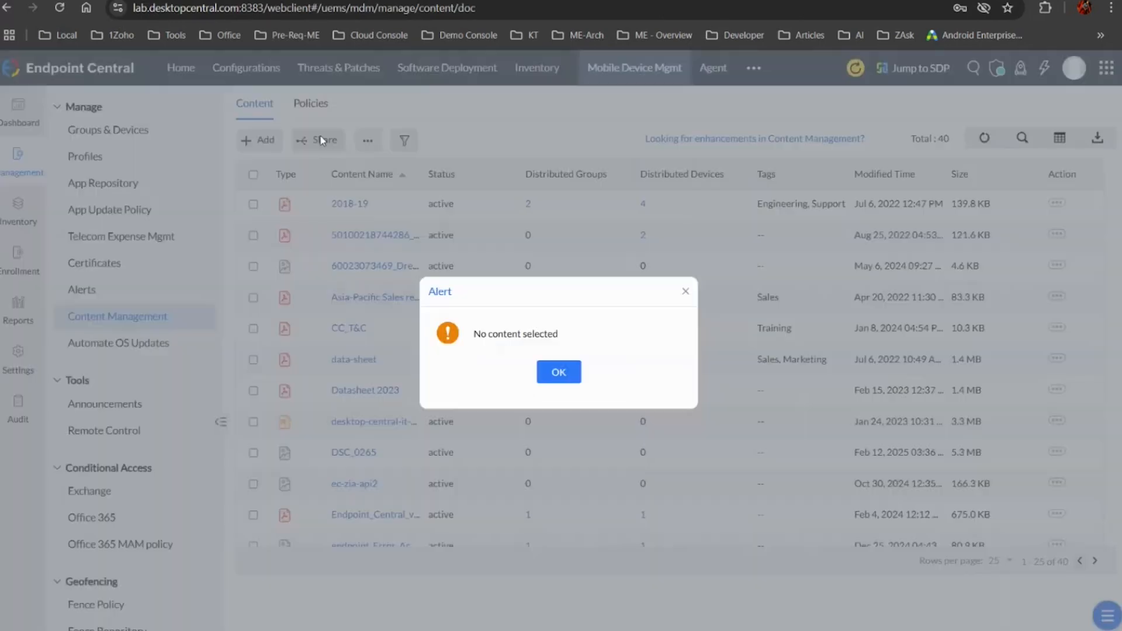
left_click(559, 372)
left_click(253, 204)
left_click(320, 140)
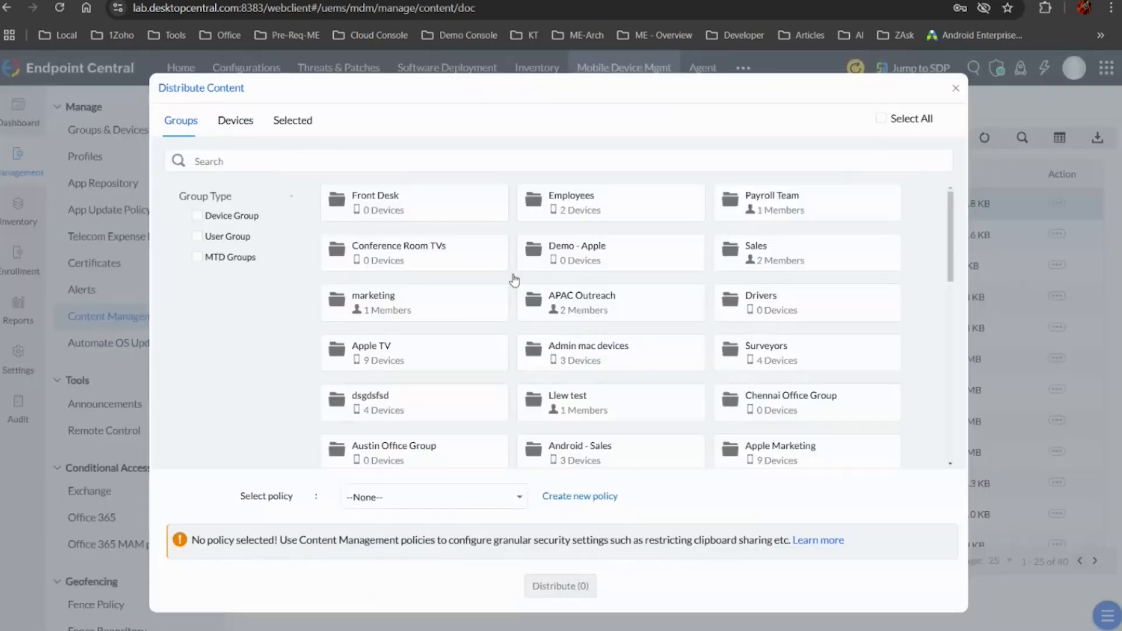
Set up a content policy allowing third-party apps to open content and clipboard sharing, and discard it without saving
right_click(556, 498)
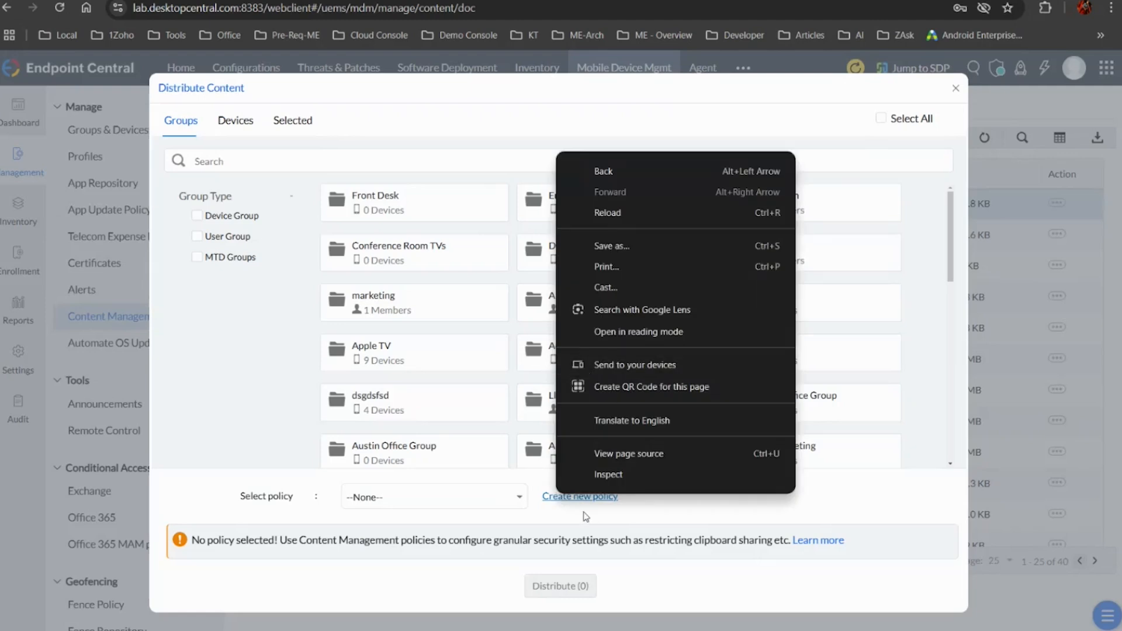
key("Escape")
left_click(585, 499)
left_click(597, 313)
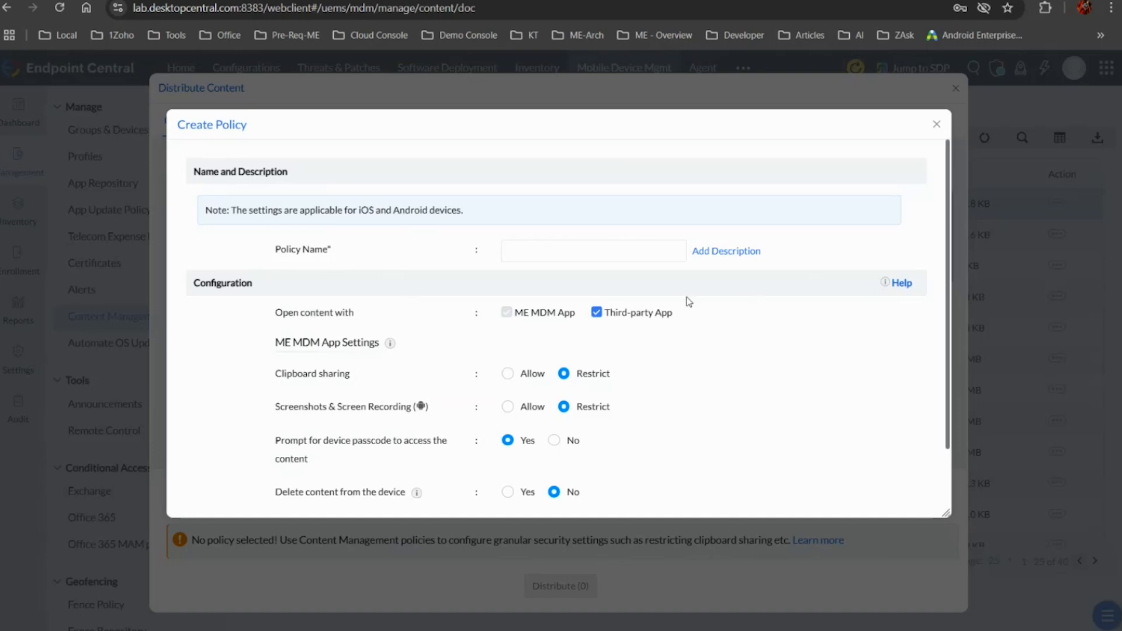
left_click(529, 374)
scroll(552, 419, "down", 2)
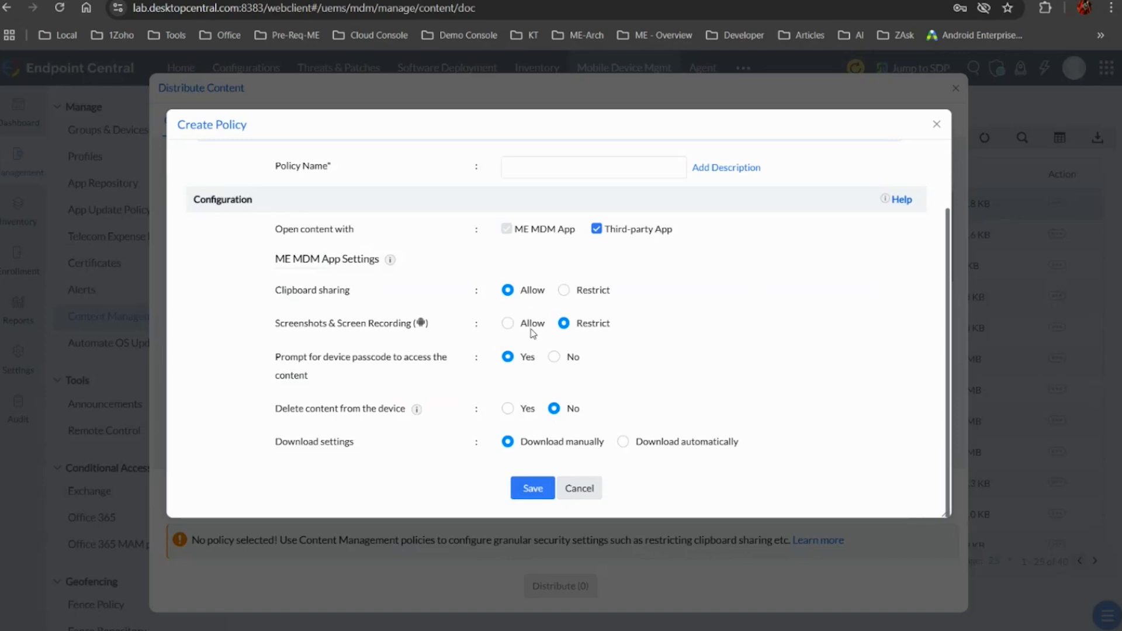
right_click(594, 488)
left_click(593, 486)
right_click(594, 485)
left_click(583, 491)
left_click(582, 493)
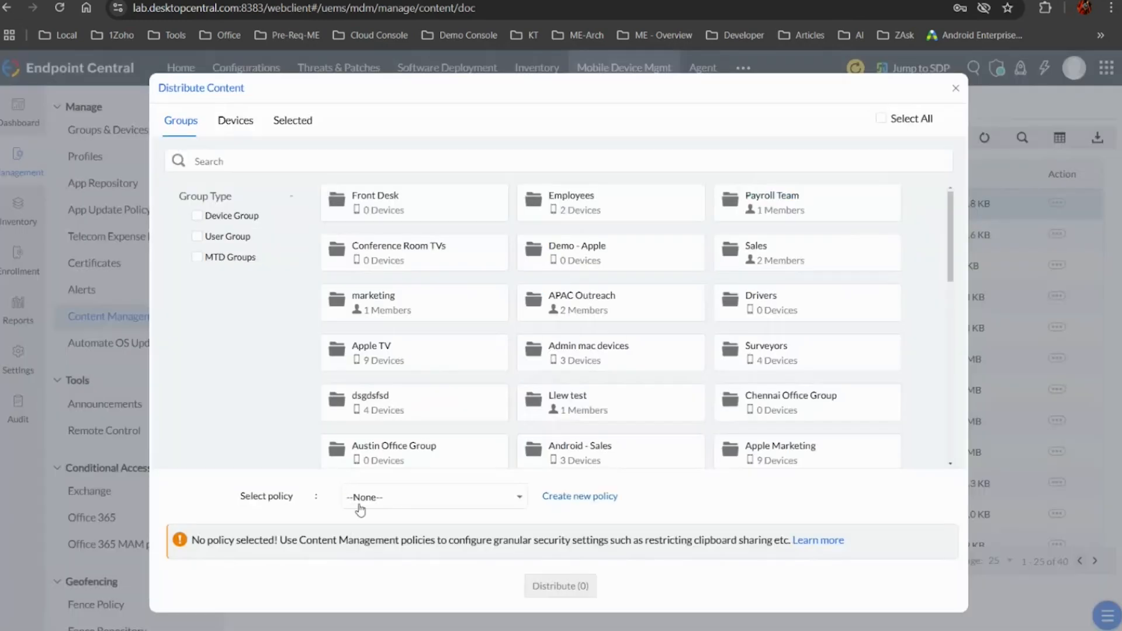
Choose the existing policy named New policy and the Front Desk group, and close the dialog without distributing the content
left_click(401, 498)
left_click(397, 589)
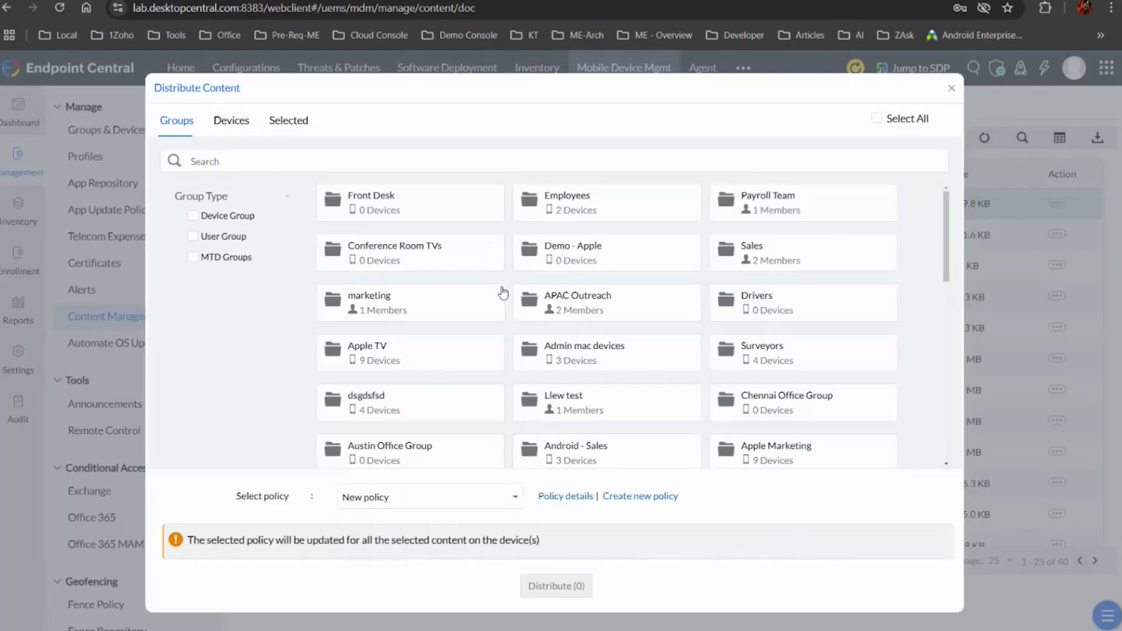
left_click(438, 200)
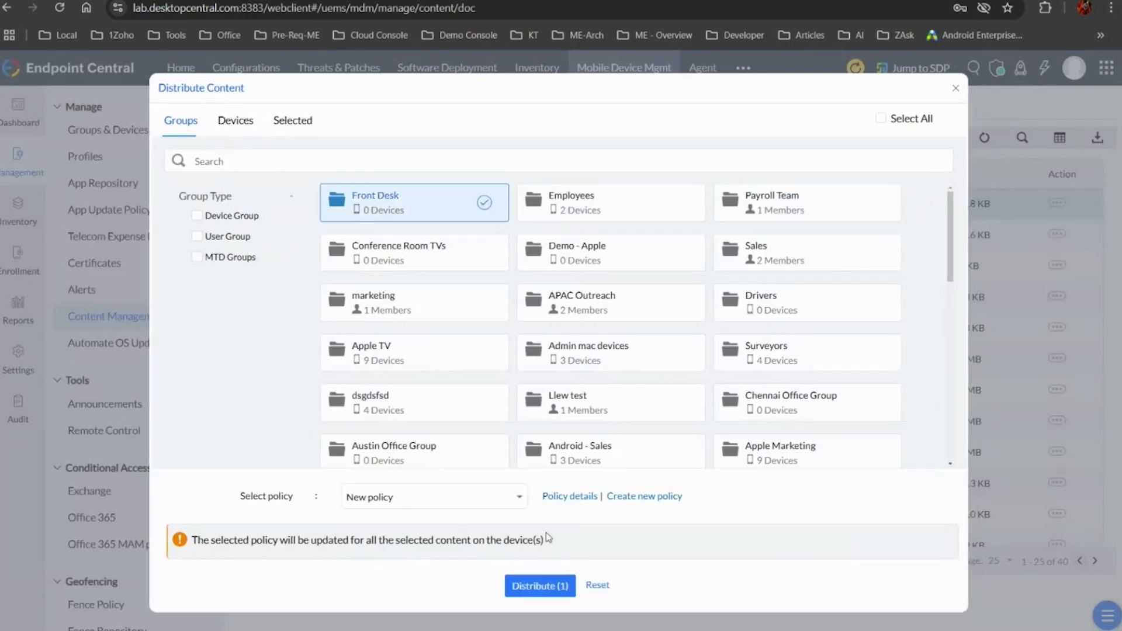
left_click(956, 91)
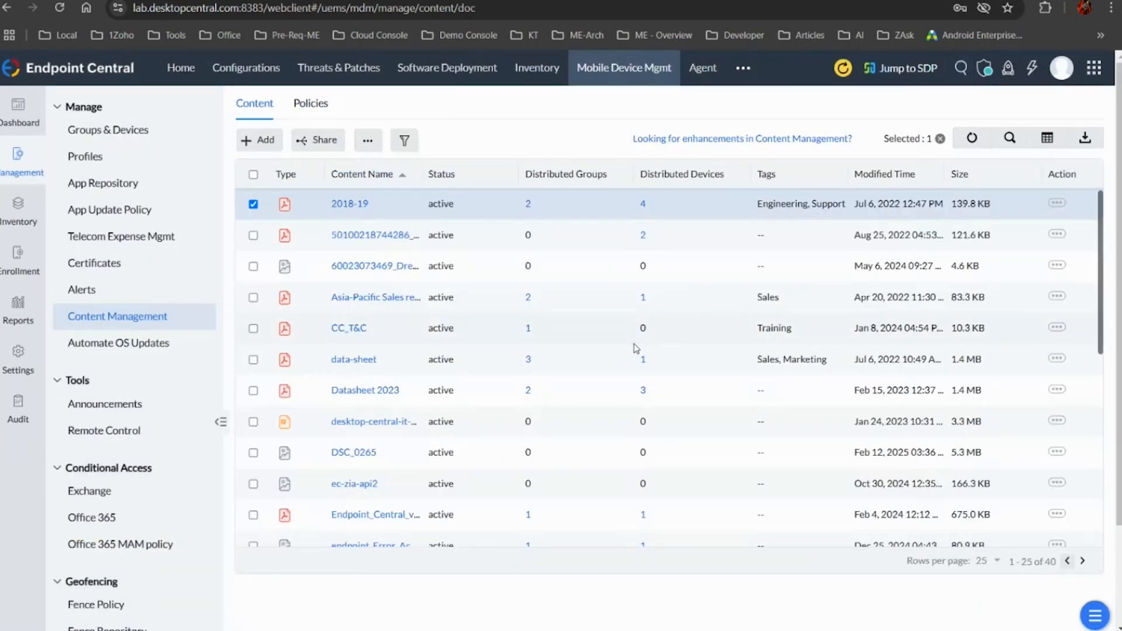
Create another Android MDM profile for devices with the suggested name and open its Workspace Security settings
left_click(128, 163)
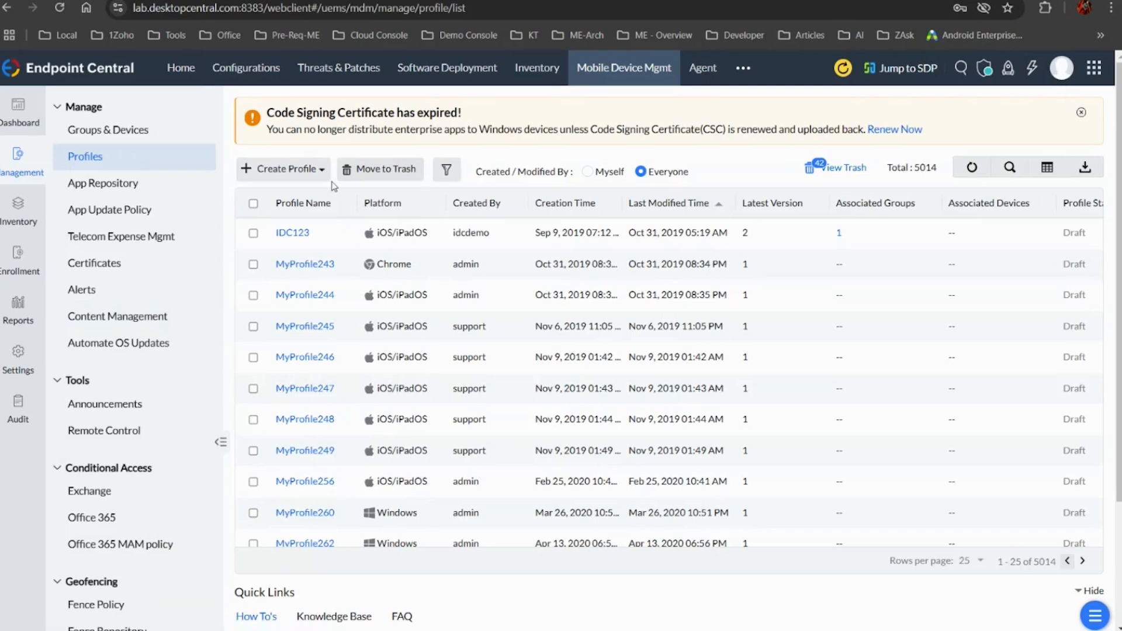
left_click(319, 170)
left_click(285, 220)
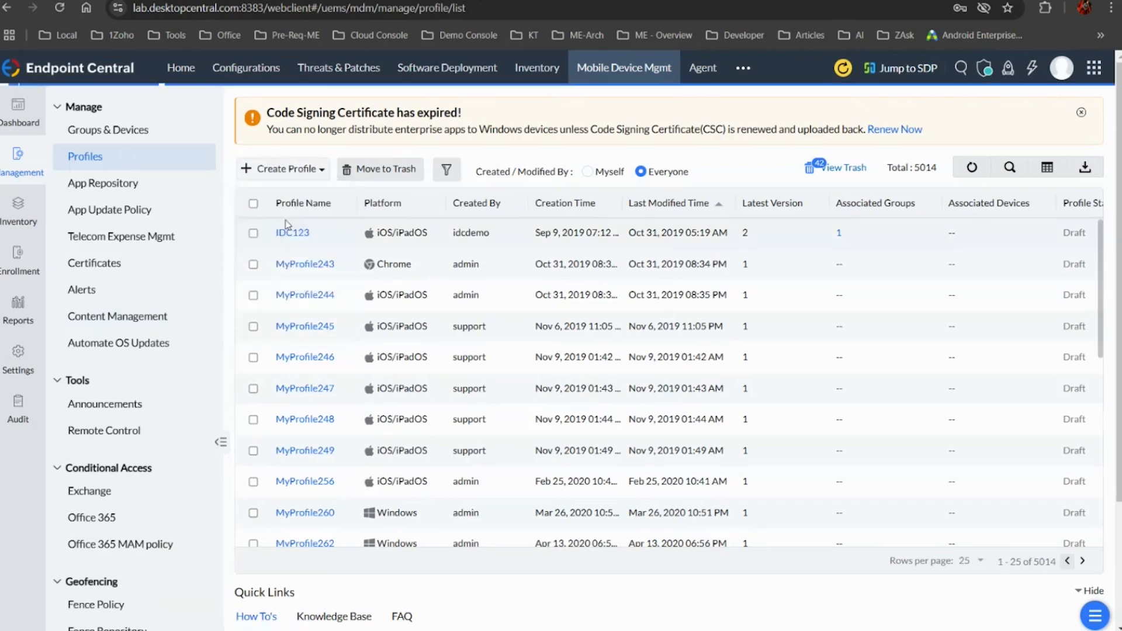
left_click(641, 375)
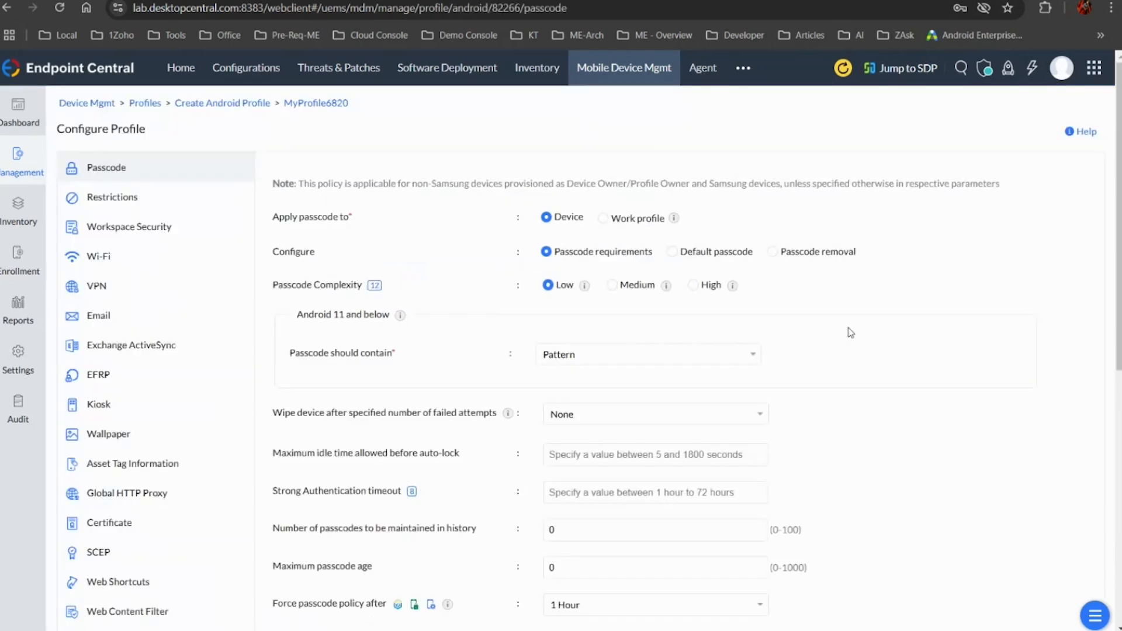
left_click(162, 231)
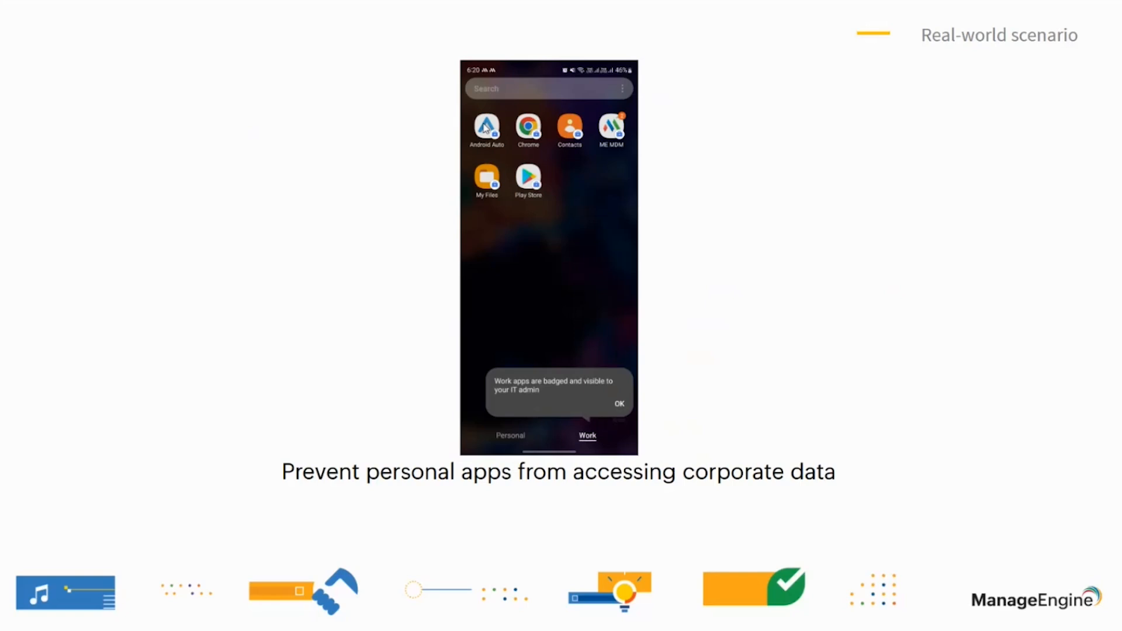
key("Right")
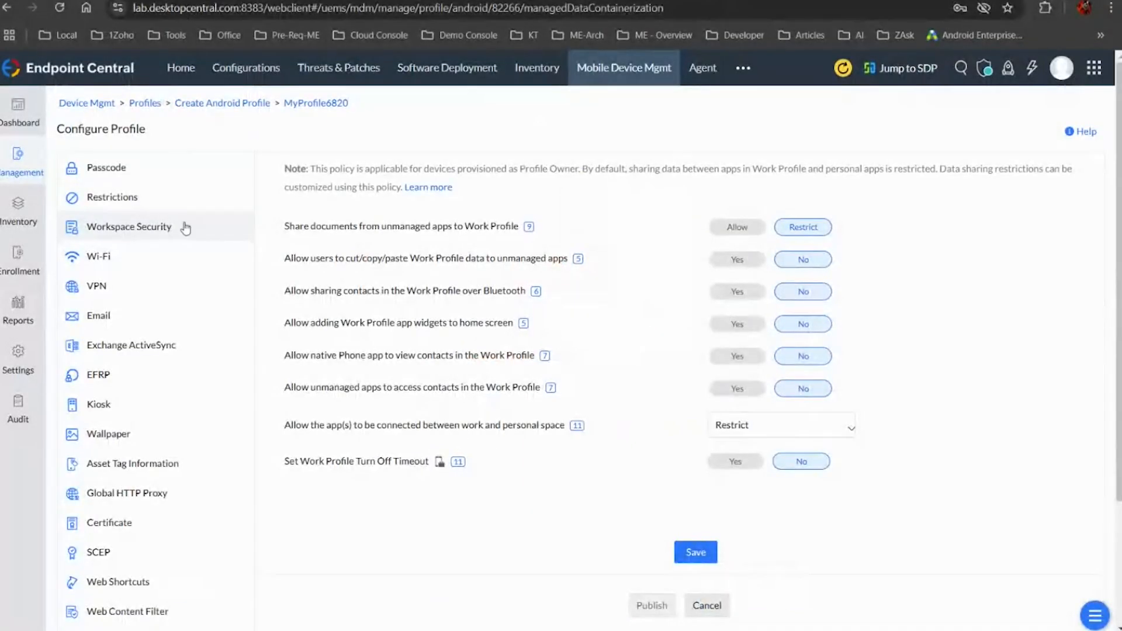
Set uninstalling apps to Restrict in the Android profile's application restrictions
left_click(169, 202)
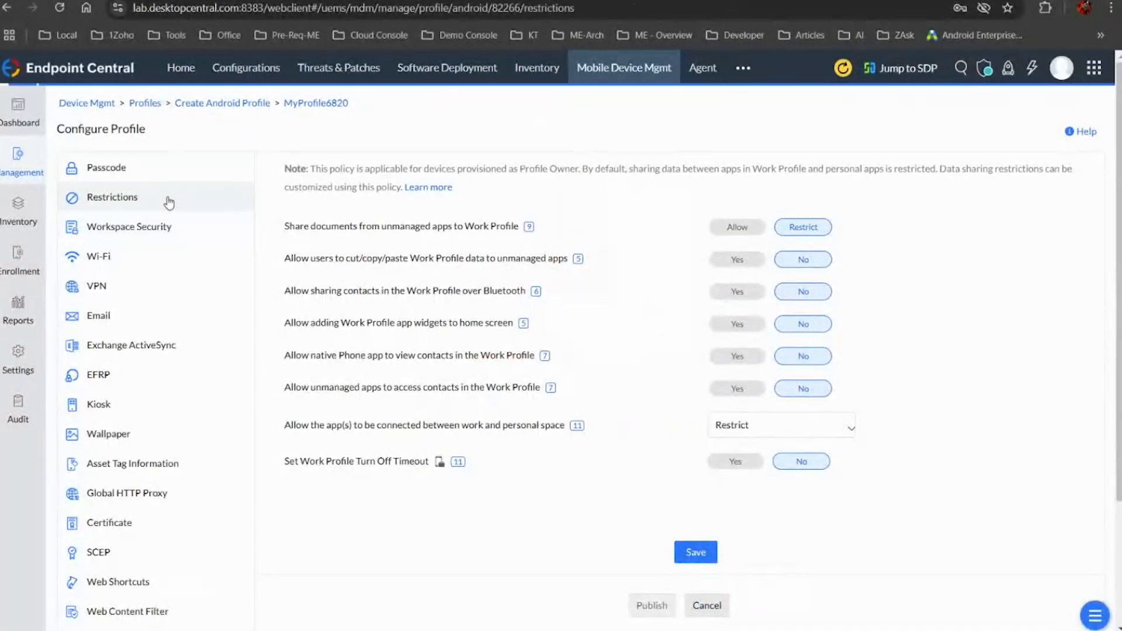
left_click(339, 258)
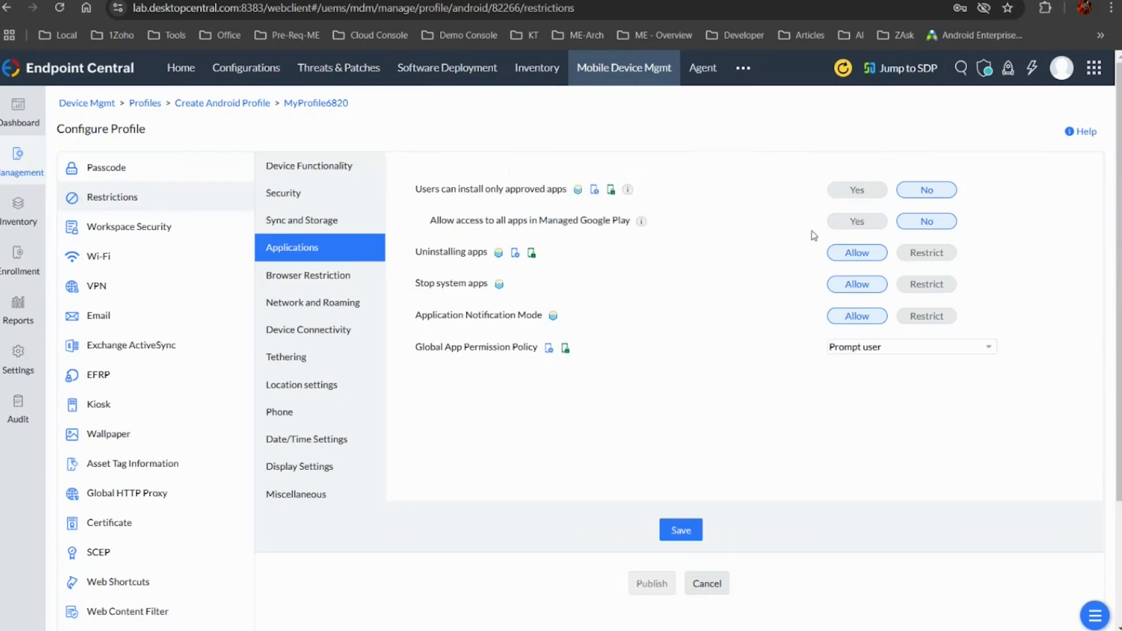
left_click(925, 258)
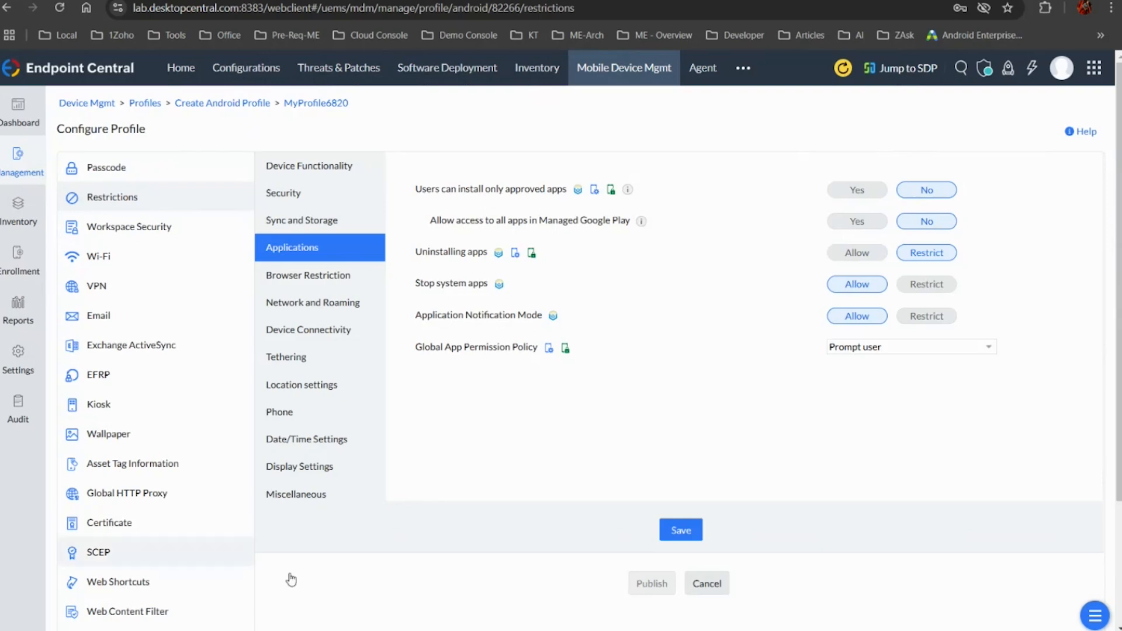
Select the Wi-Fi segura app in the mobile device inventory's app list and choose to blocklist it on all devices
left_click(32, 227)
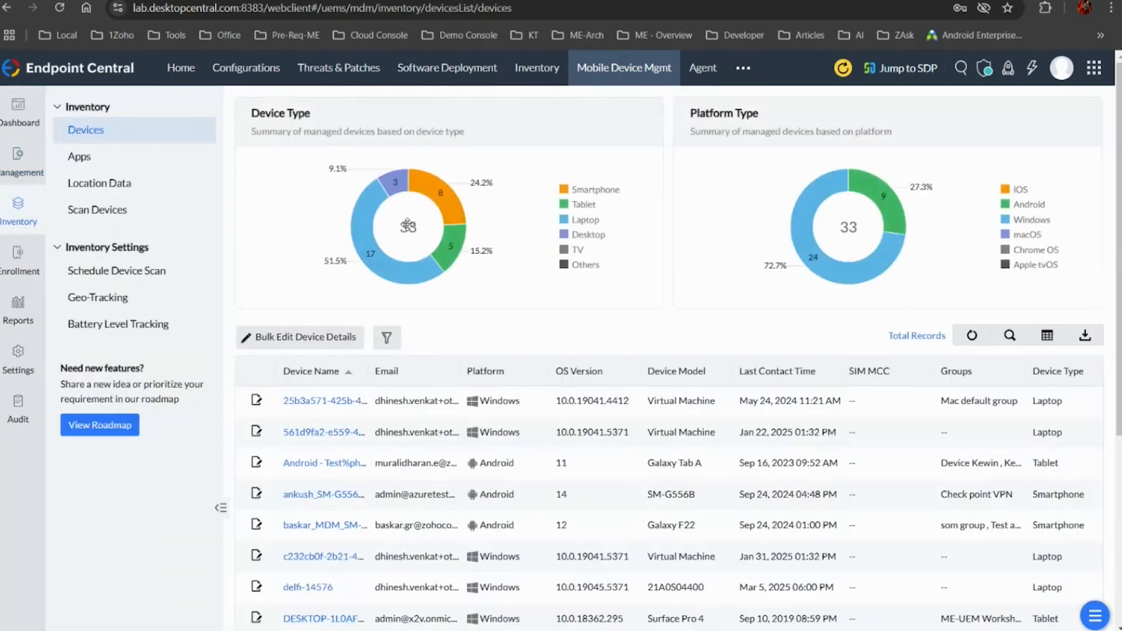
left_click(148, 169)
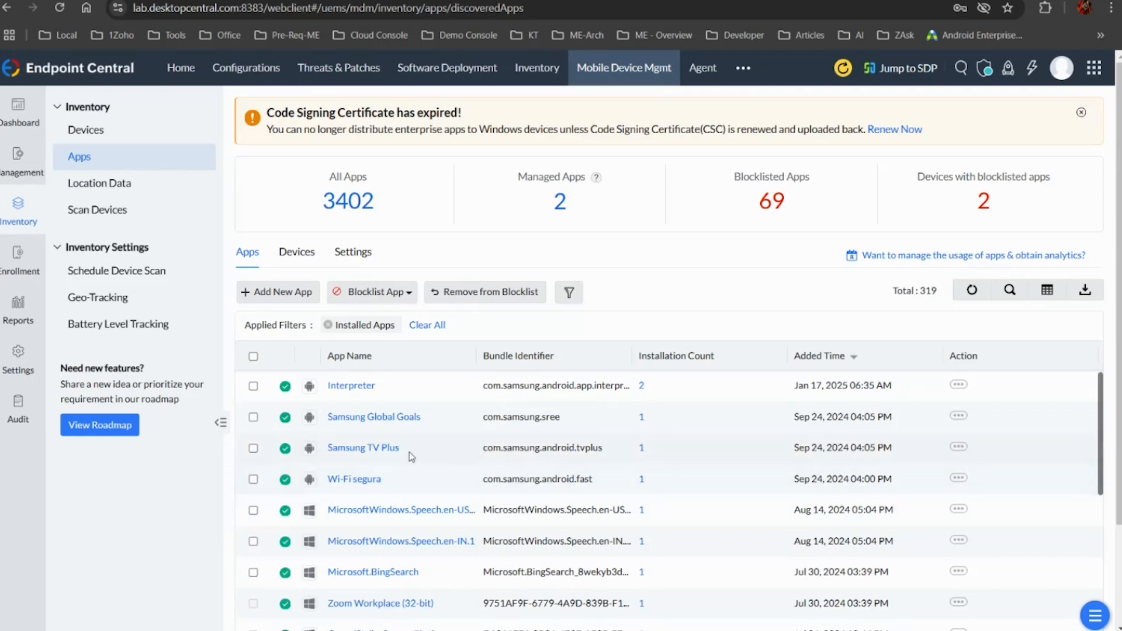
left_click(253, 479)
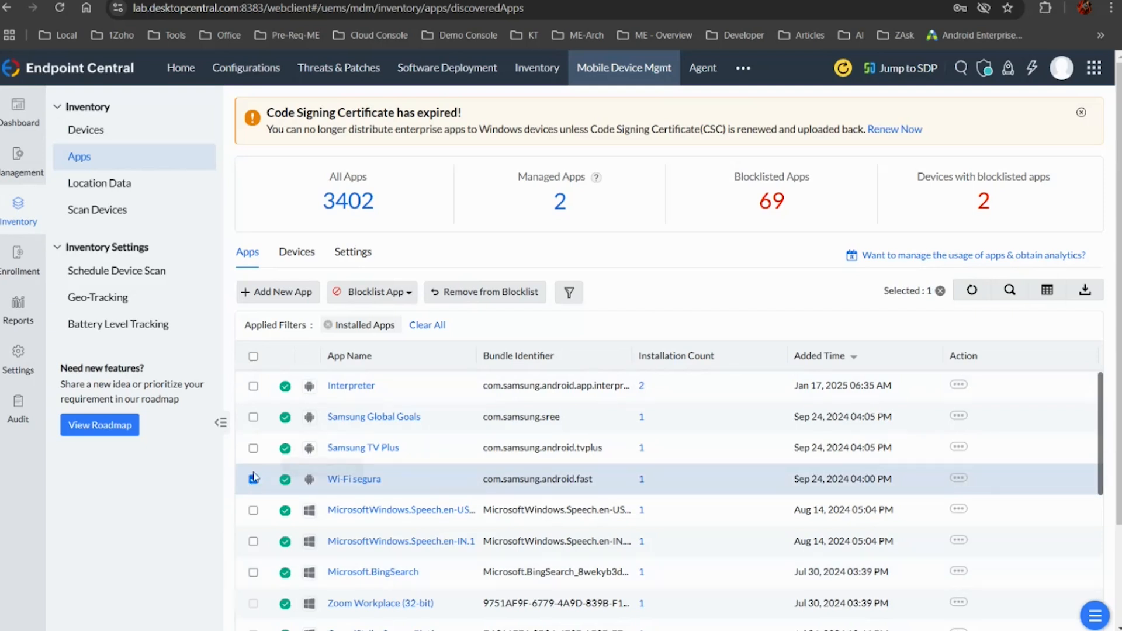
left_click(393, 293)
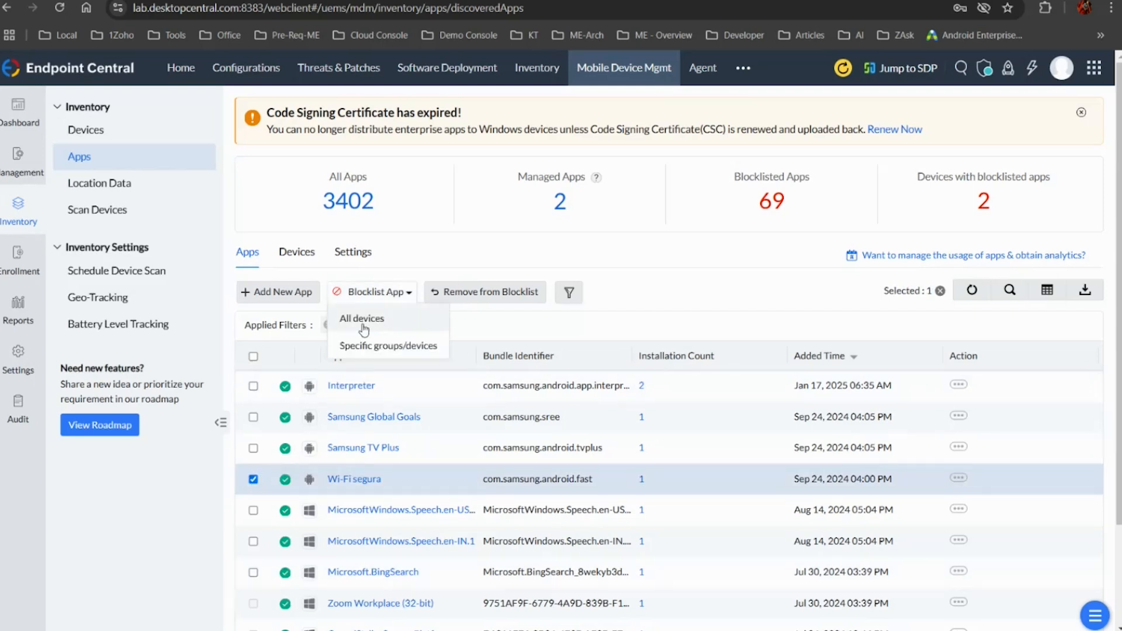
left_click(380, 320)
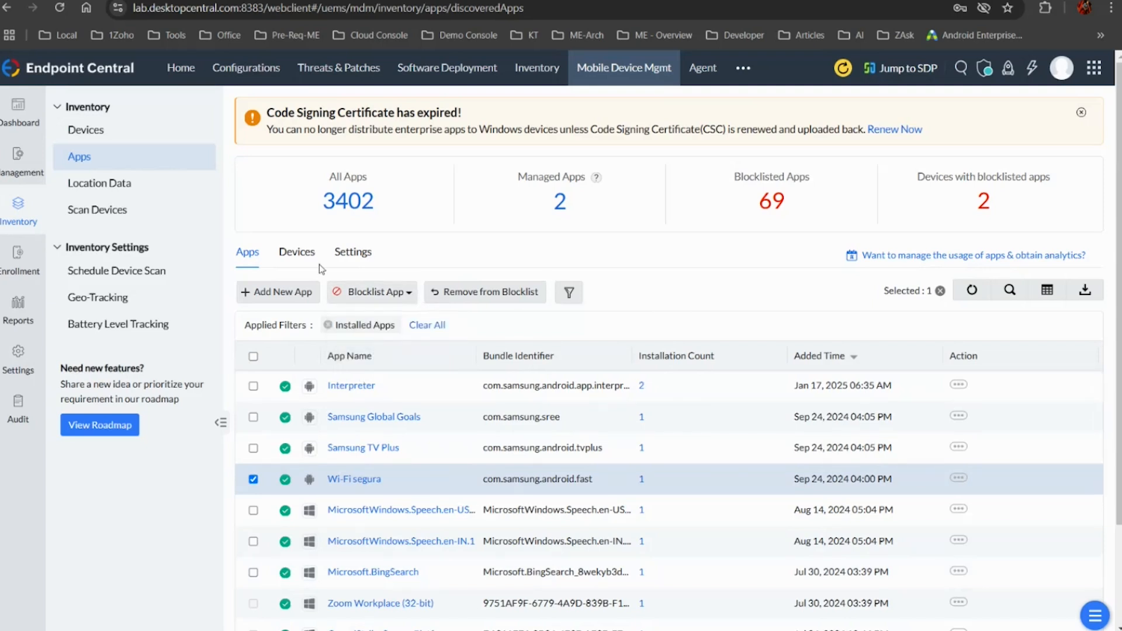
Start blocklisting Wi-Fi segura for specific groups, select the first listed group, and close the selection without applying it
left_click(362, 298)
left_click(389, 340)
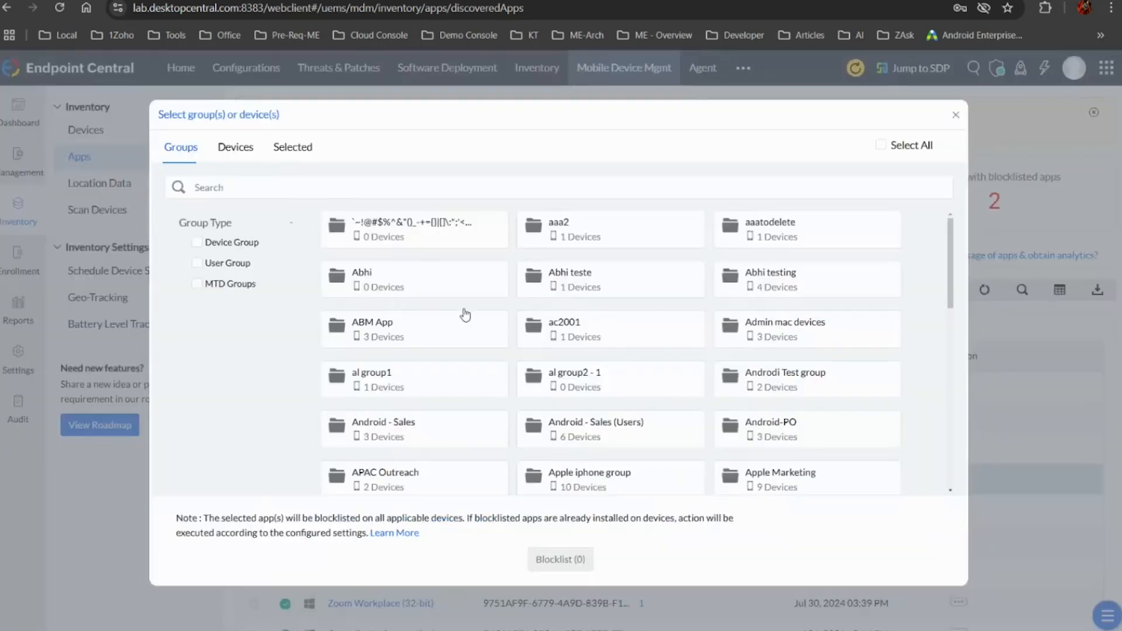
left_click(425, 246)
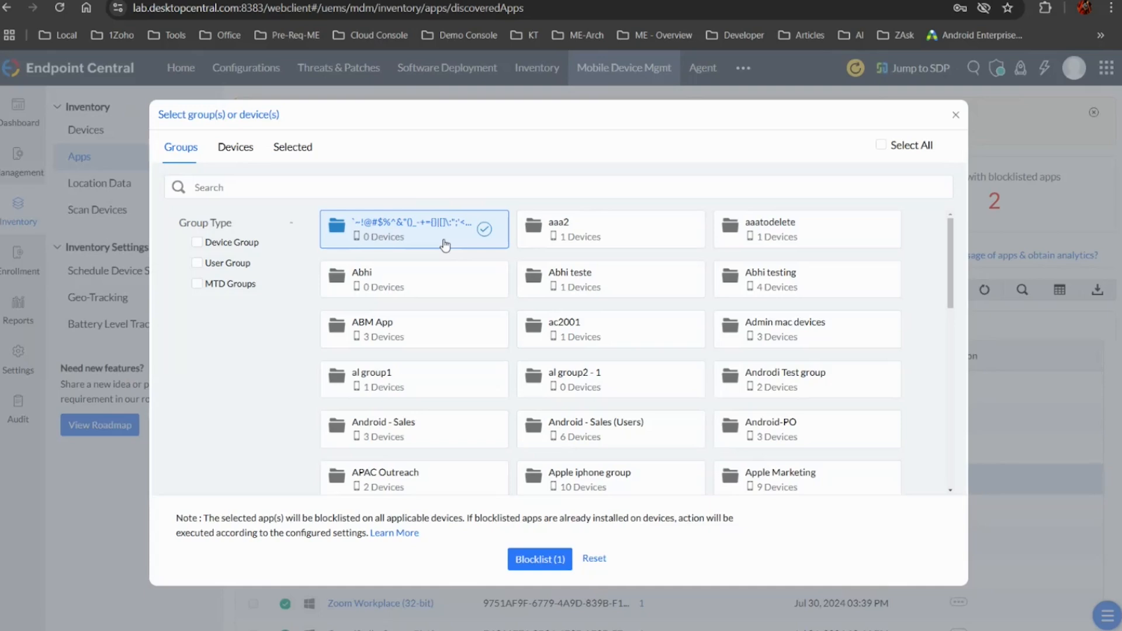
left_click(955, 117)
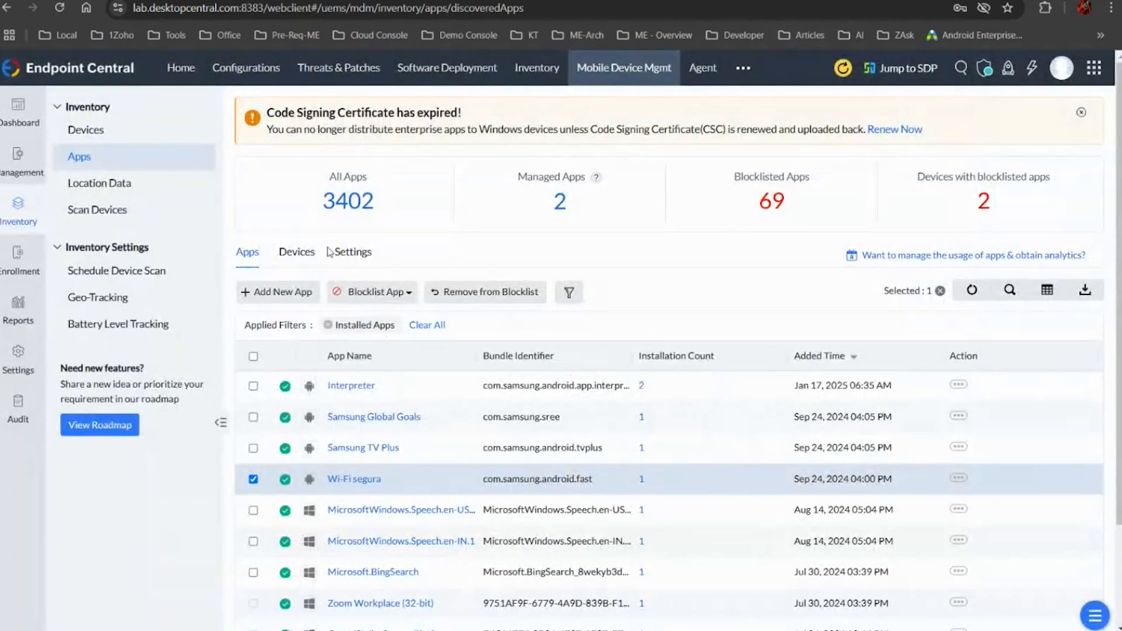
Review the app inventory's blocklist settings and open the list of devices with blocklisted apps
left_click(353, 252)
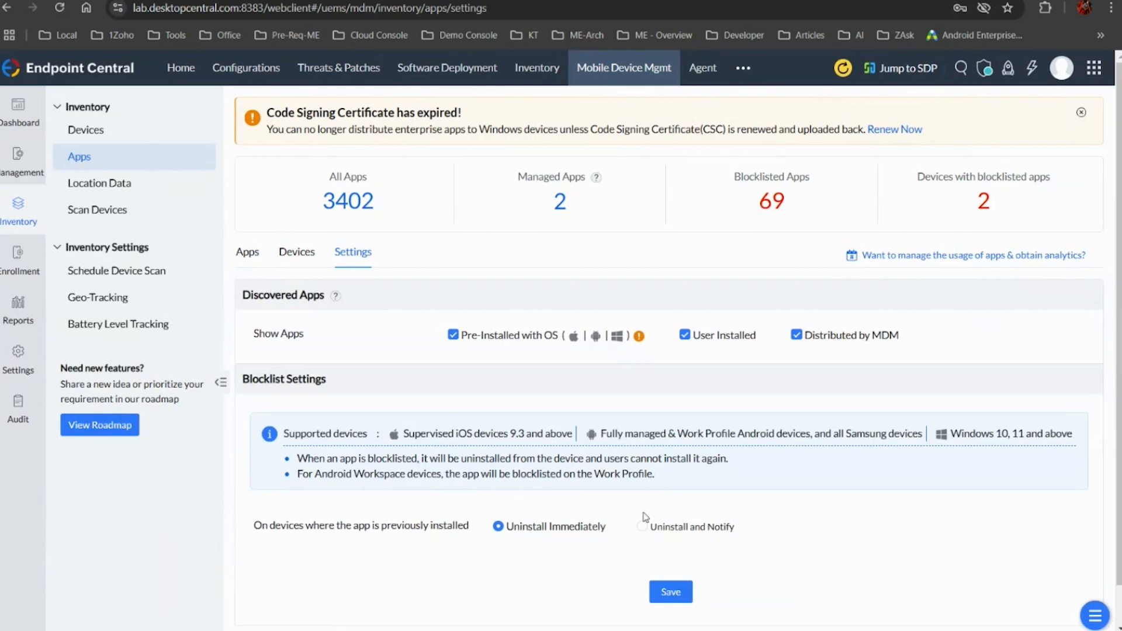
right_click(986, 209)
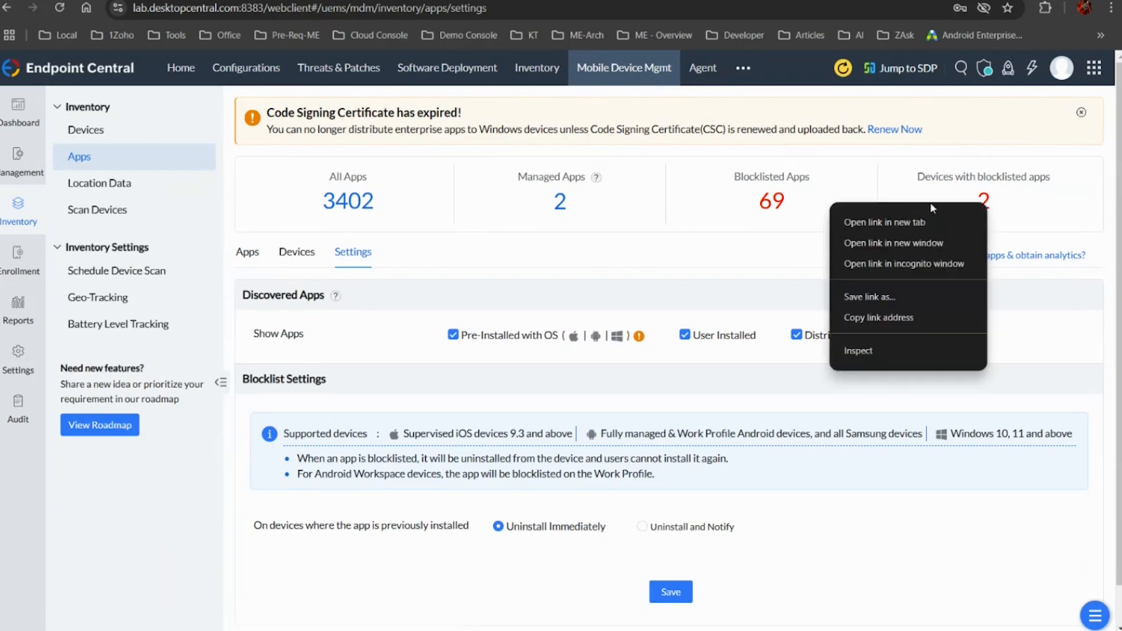
left_click(986, 201)
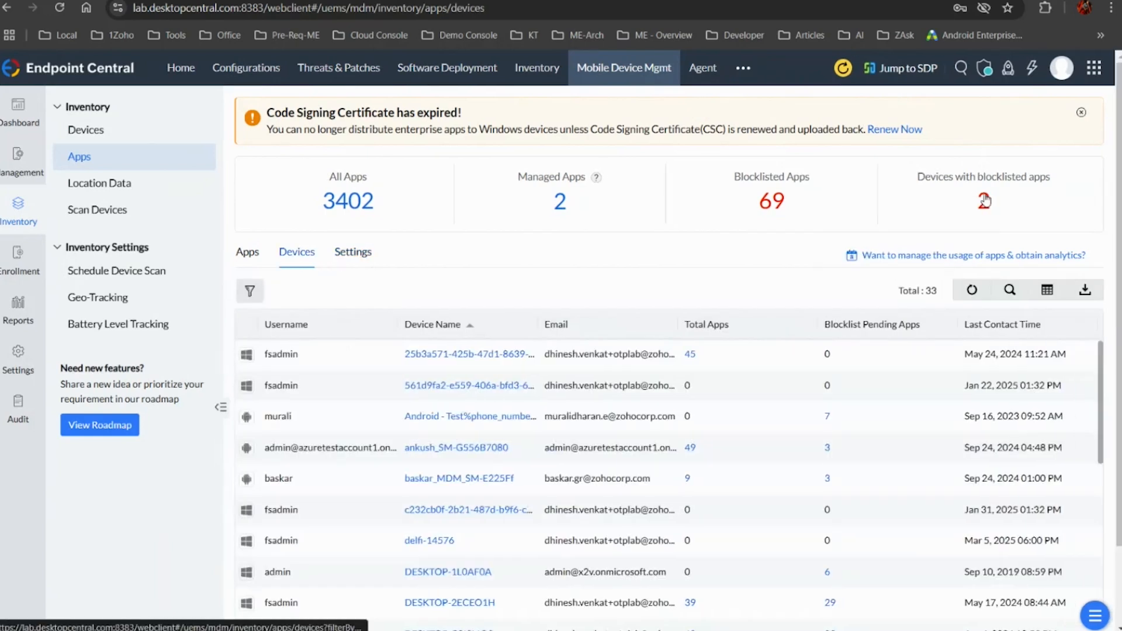
Set the blocklist action for previously installed apps to Uninstall and Notify, review the notification e-mail template, and close it unchanged
left_click(353, 252)
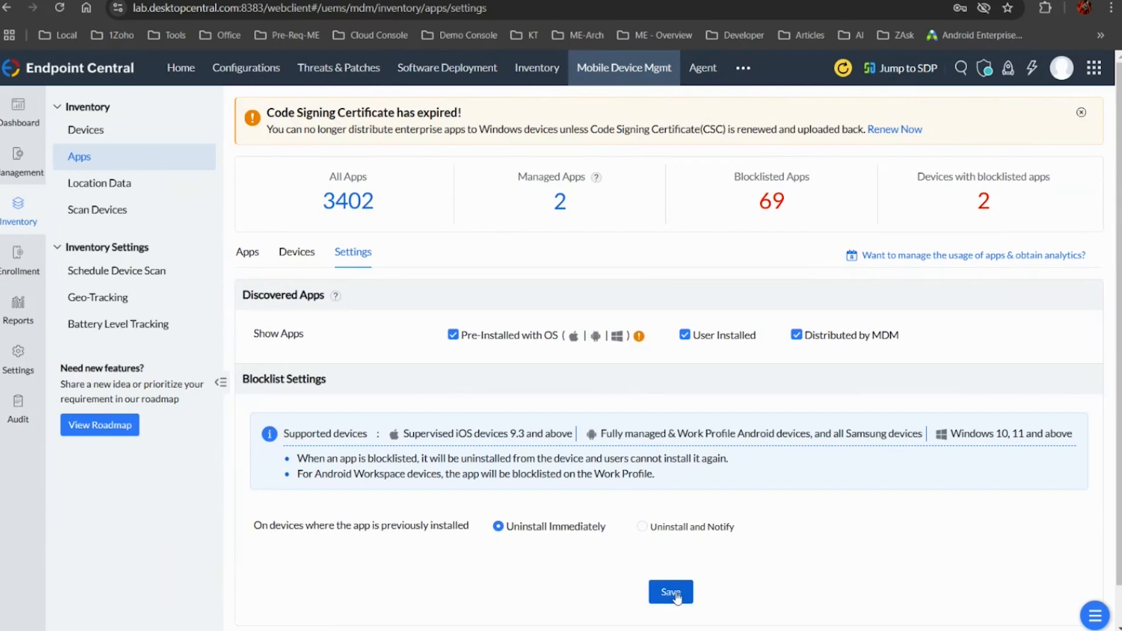
left_click(722, 531)
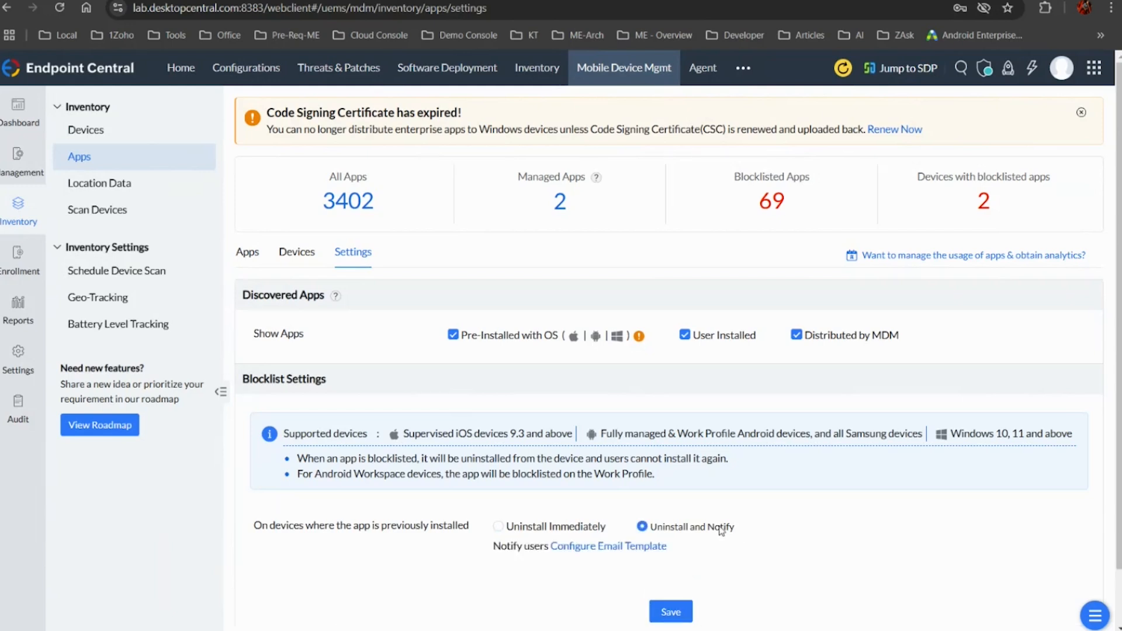
left_click(659, 546)
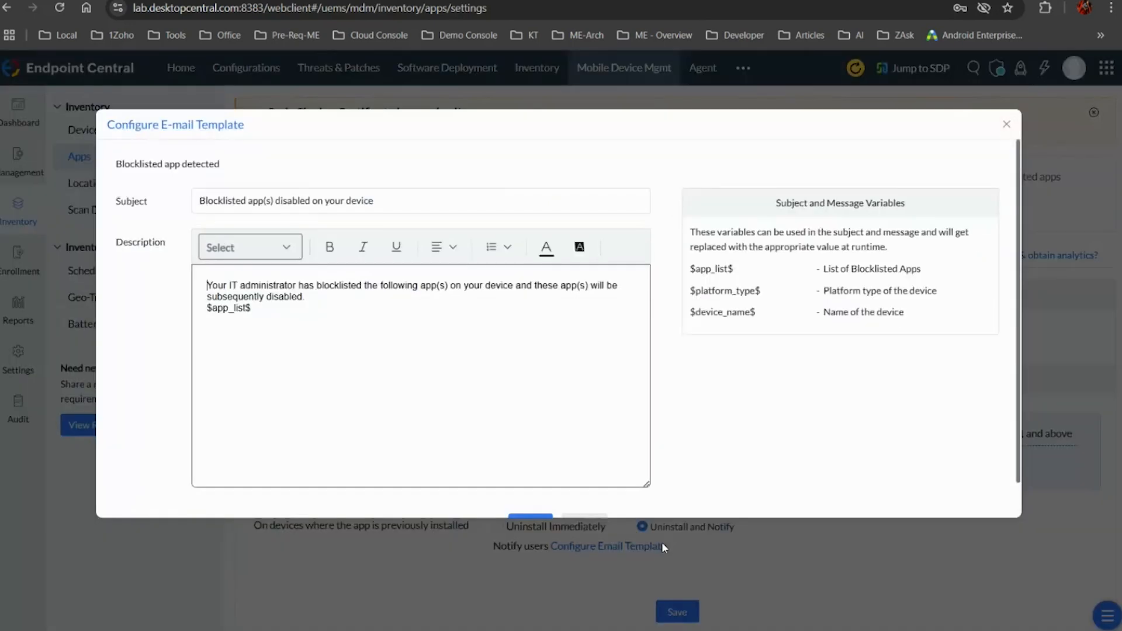
key("ctrl+a")
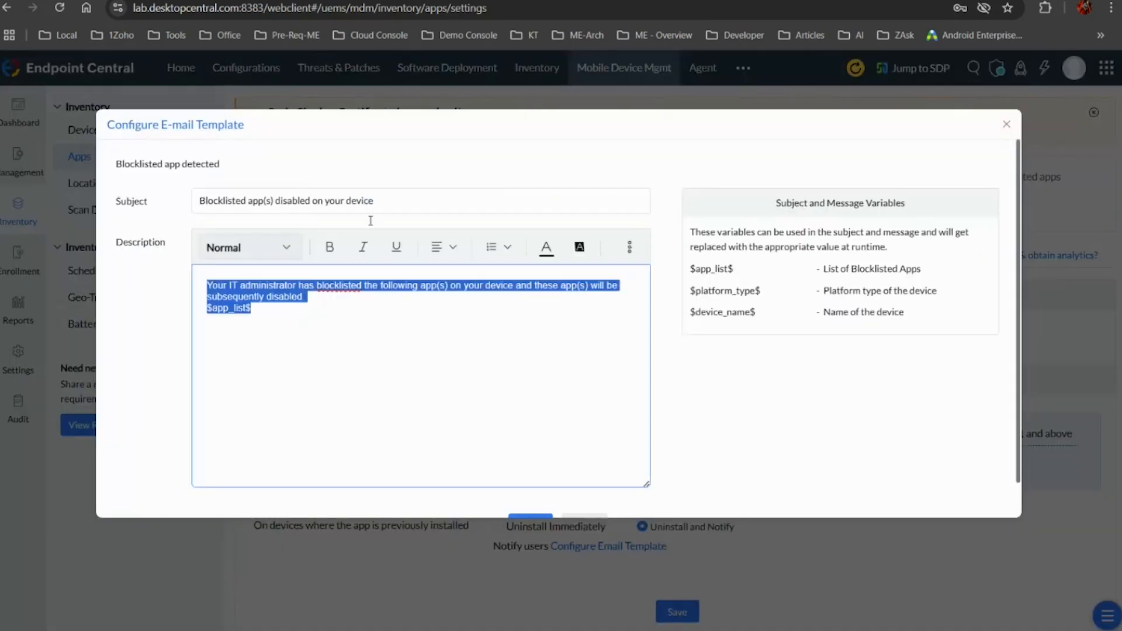
left_click(1007, 124)
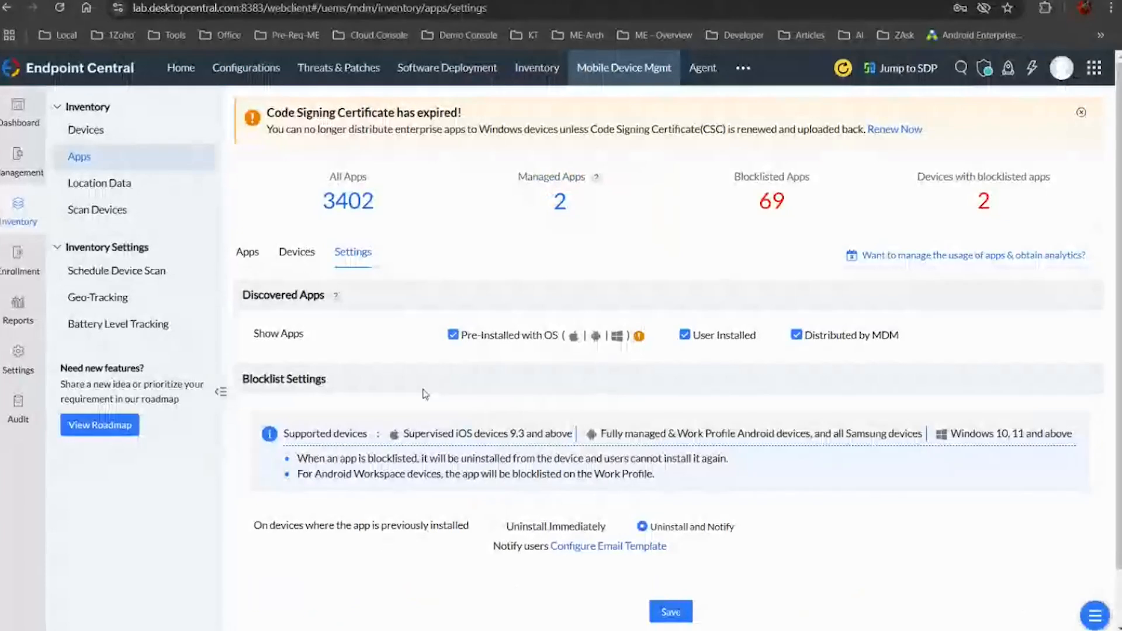
Create a new Android MDM profile for devices with the suggested name and open its Web Content Filter policy
left_click(18, 170)
left_click(132, 154)
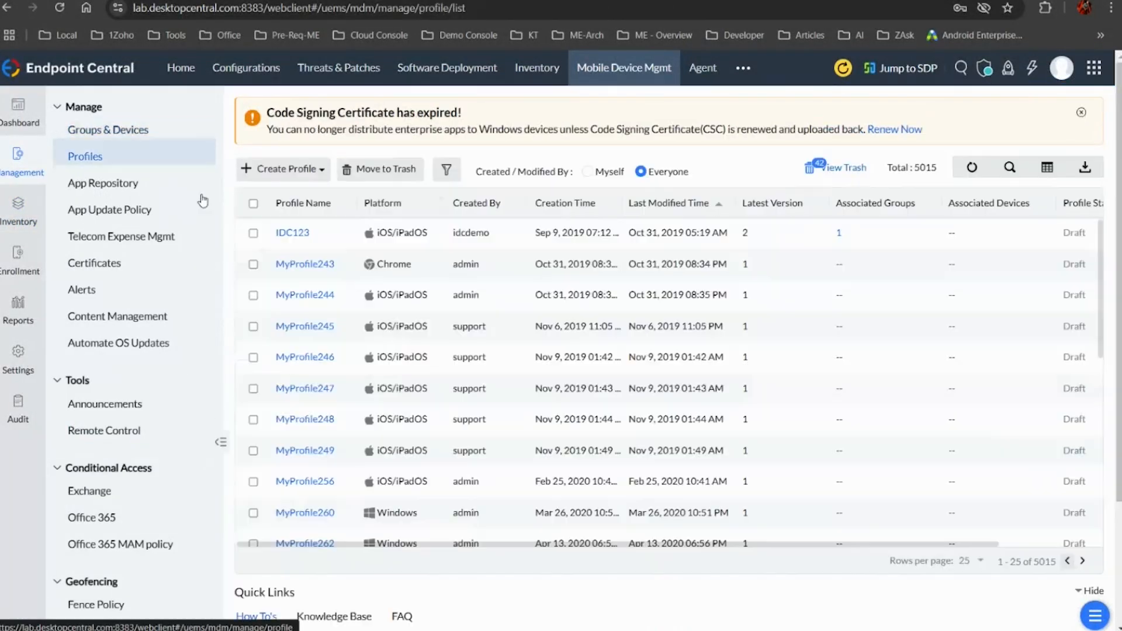
left_click(309, 170)
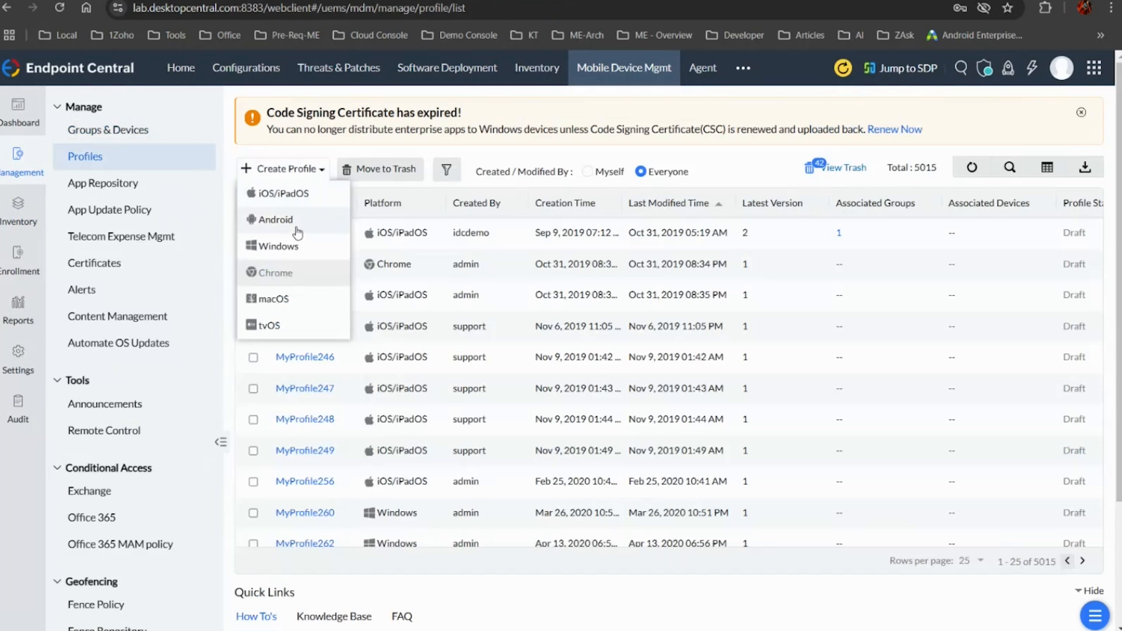
left_click(292, 220)
left_click(626, 373)
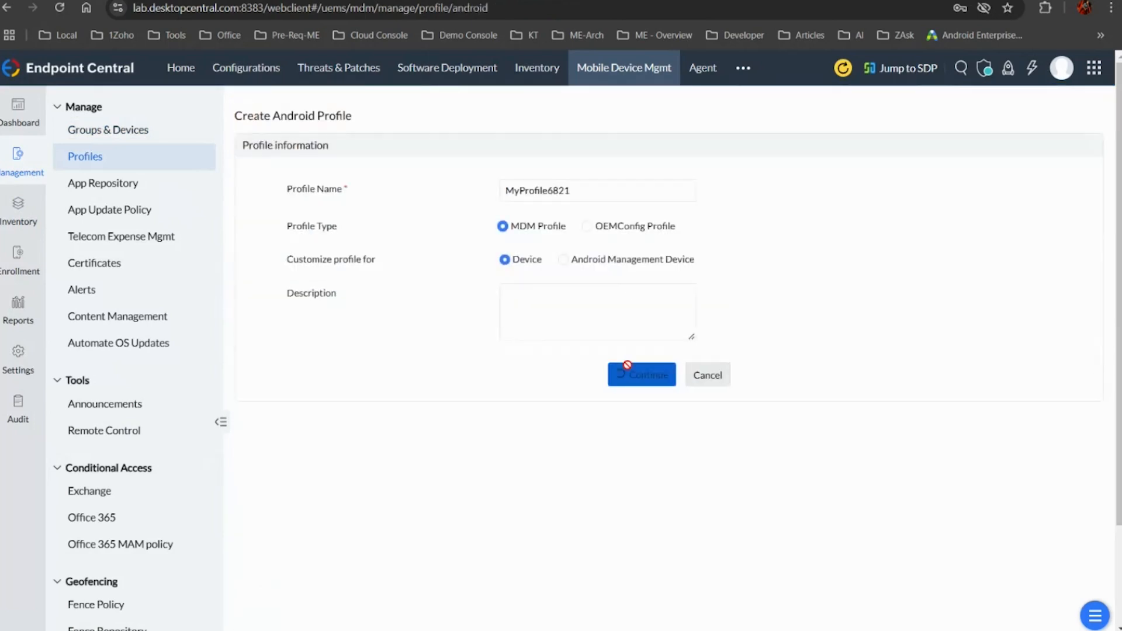
scroll(101, 446, "down", 7)
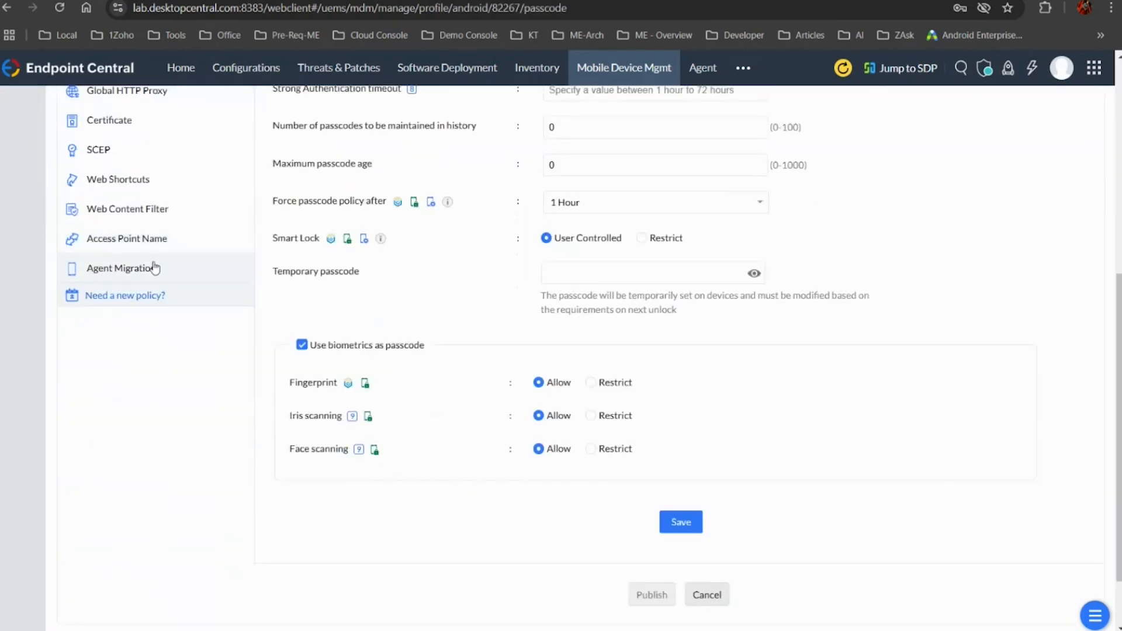
left_click(143, 211)
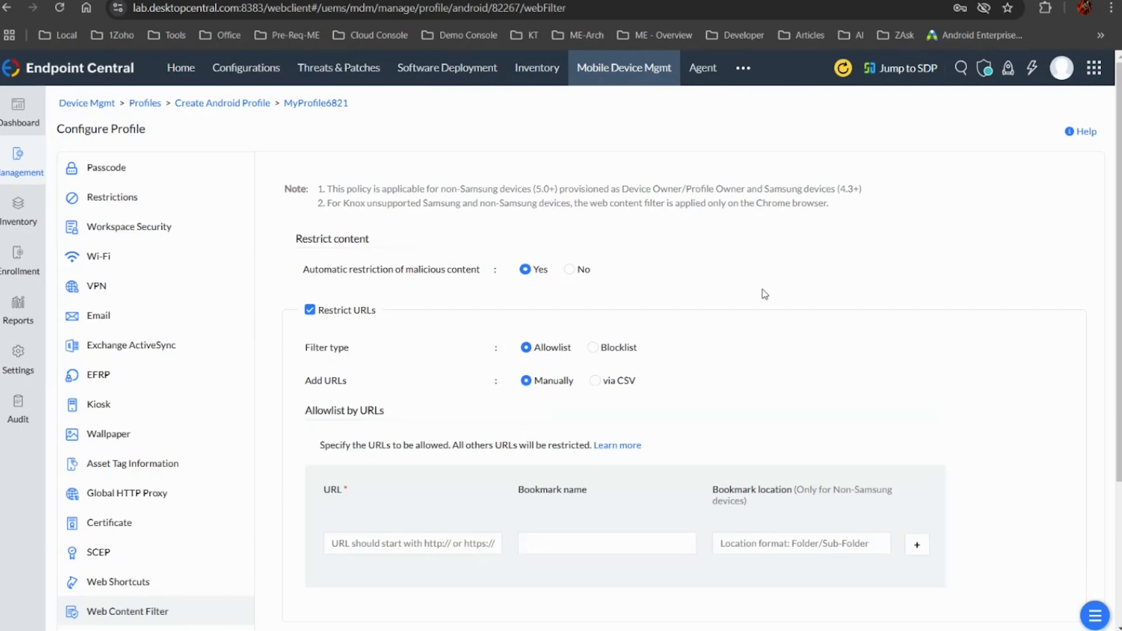
left_click(432, 544)
key("Down")
key("Return")
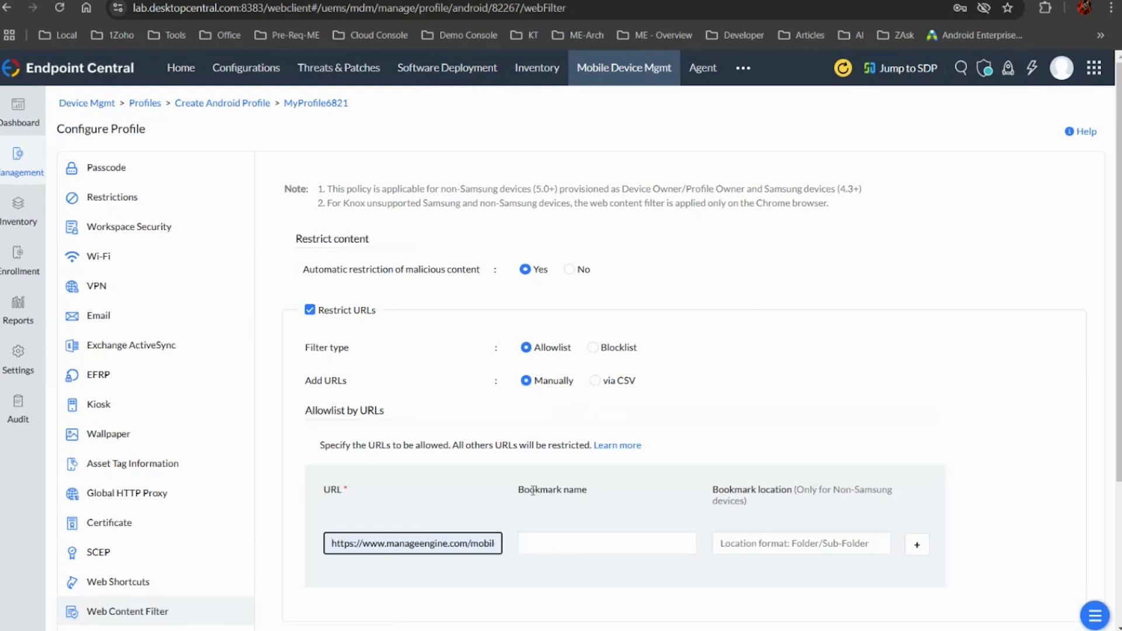
scroll(531, 494, "down", 5)
scroll(532, 494, "up", 5)
Try the Blocklist filter type and adding URLs via CSV, keeping the manually entered allowlist
left_click(591, 348)
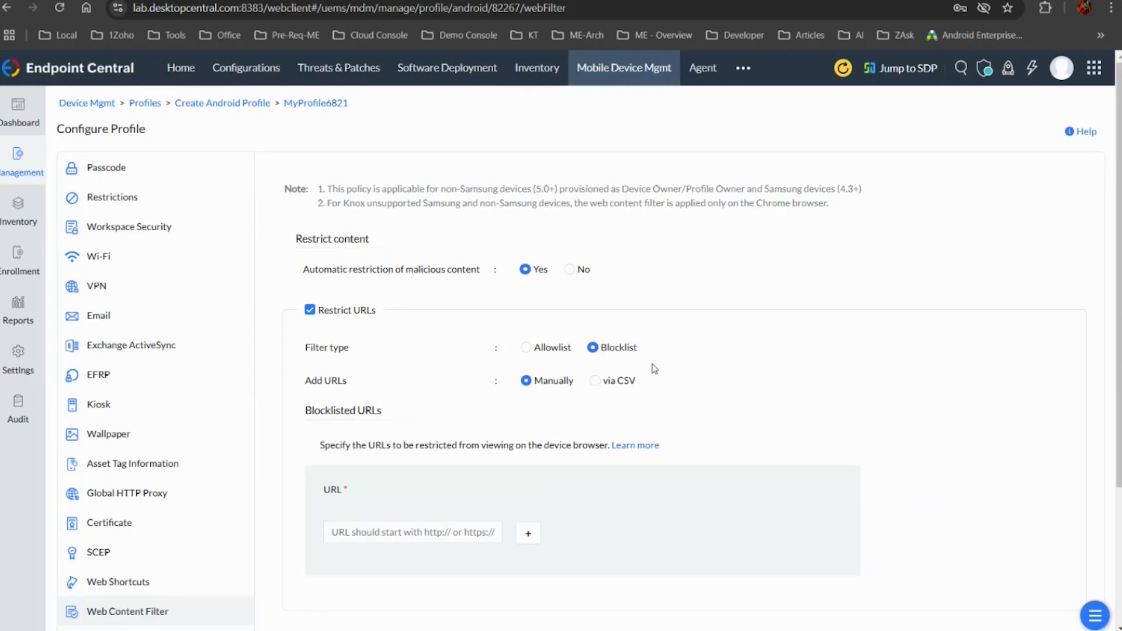
left_click(527, 349)
left_click(595, 381)
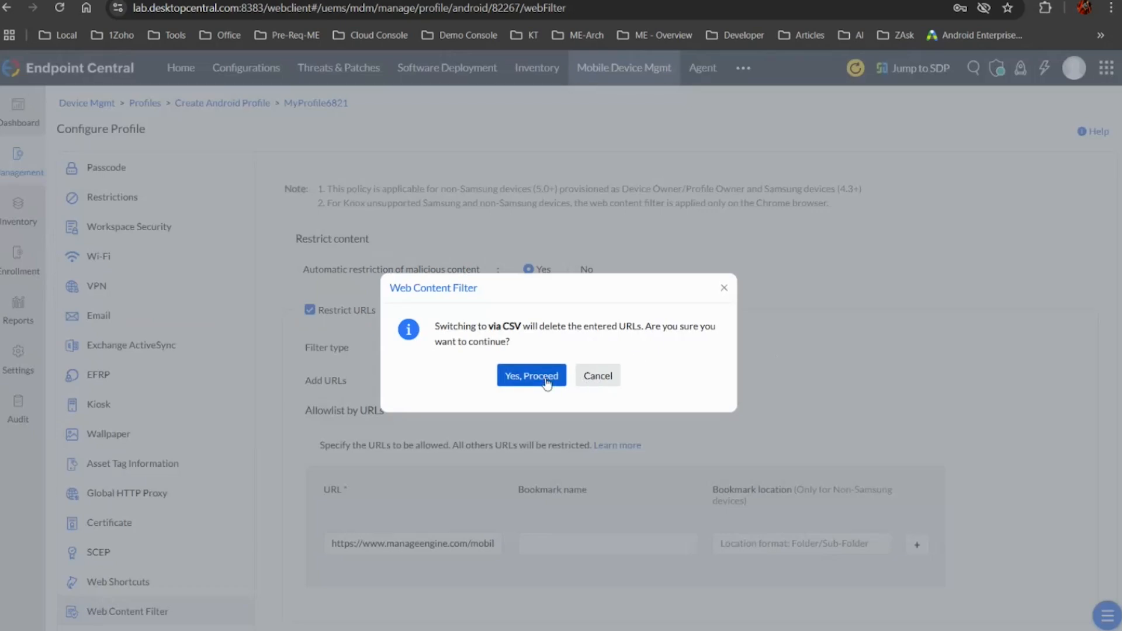
left_click(602, 377)
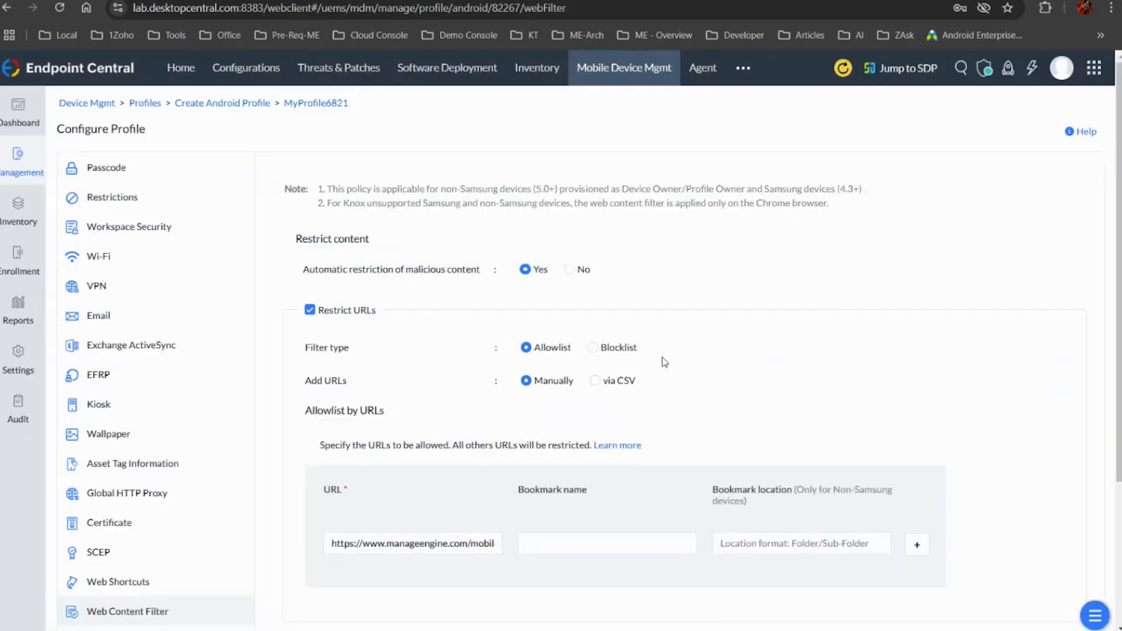
left_click(595, 381)
left_click(597, 374)
left_click(455, 543)
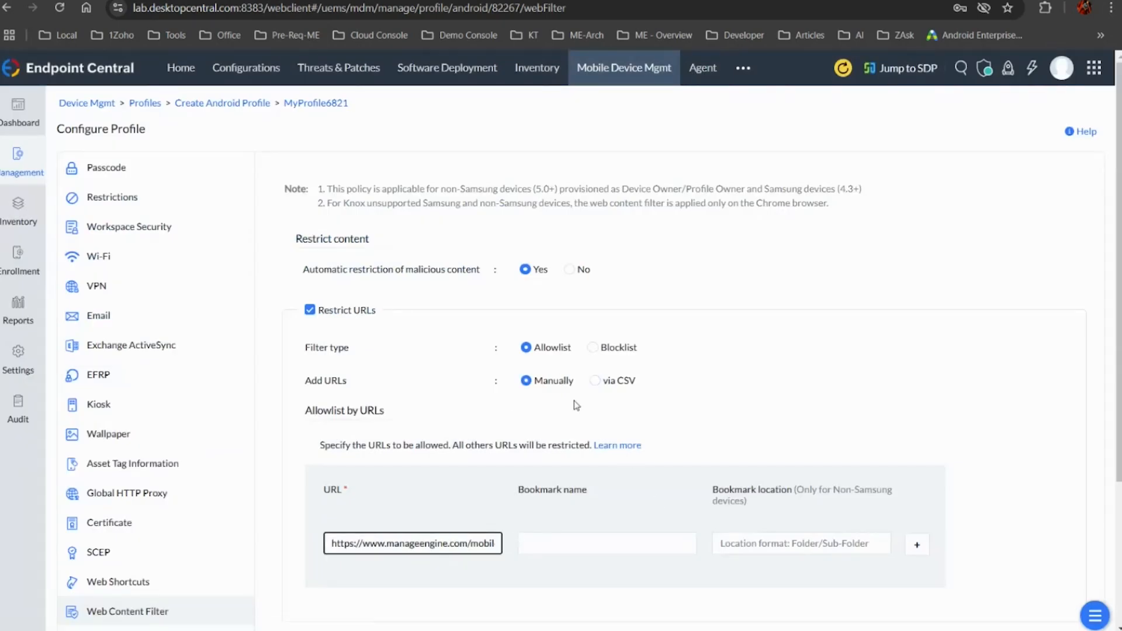
left_click(598, 382)
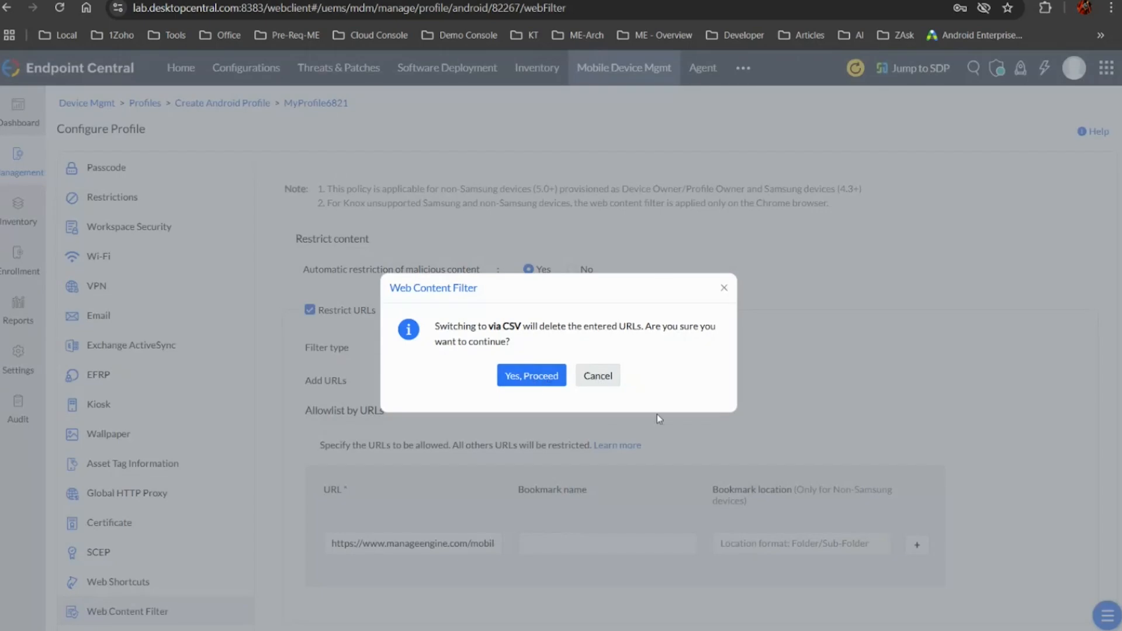
left_click(725, 290)
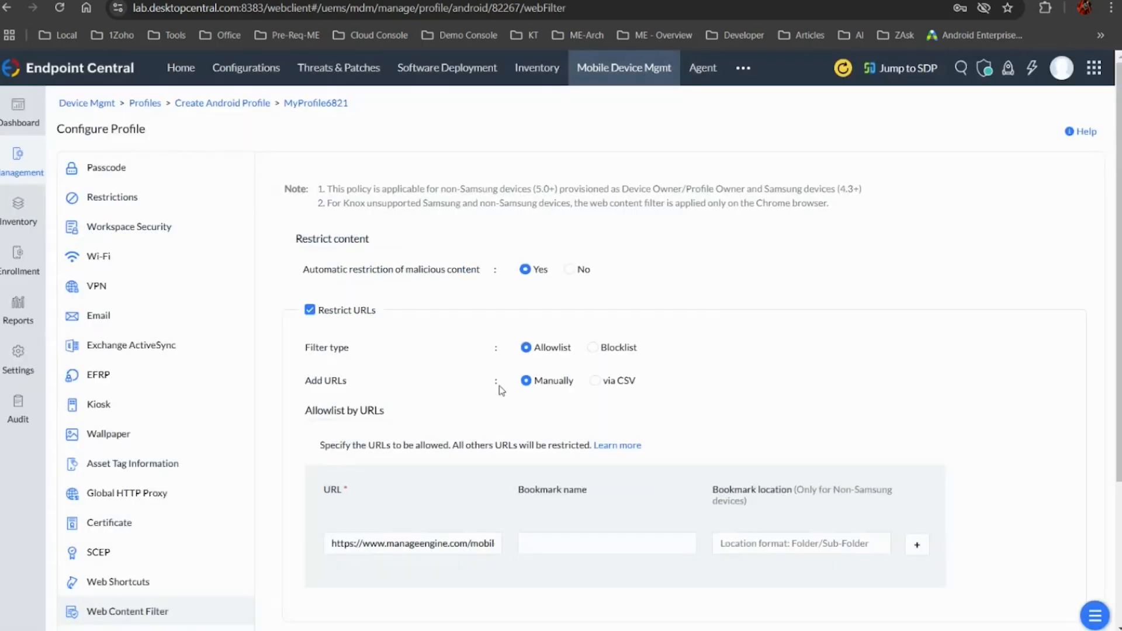
scroll(501, 391, "down", 2)
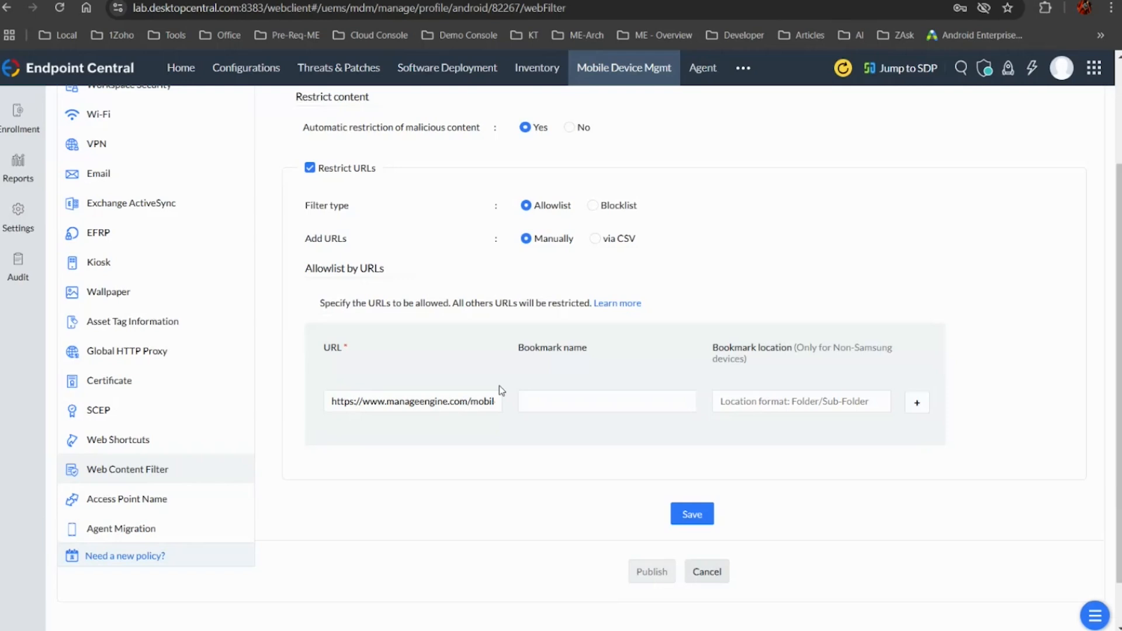
key("alt+Tab")
left_click(500, 387)
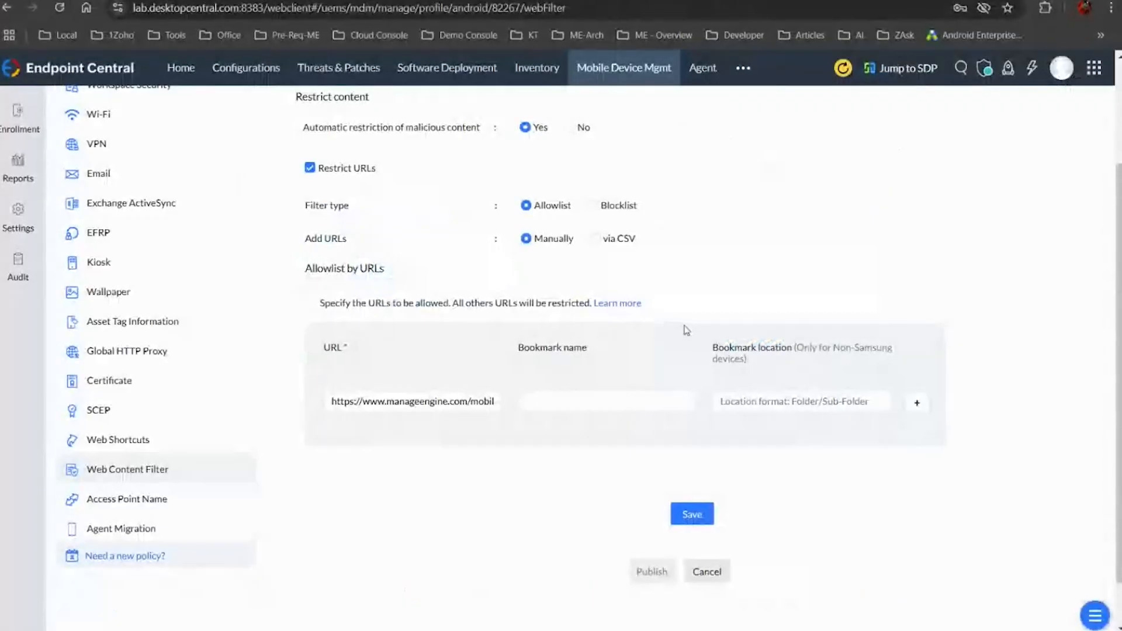
scroll(686, 330, "up", 3)
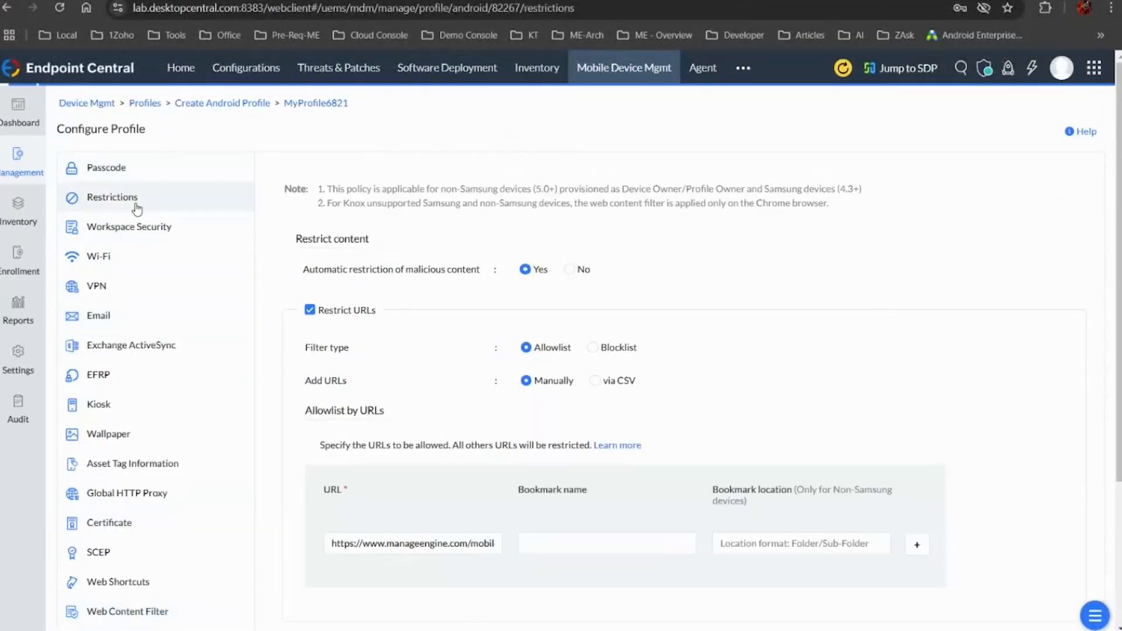
Open the profile's Restrictions policy and review categories including Sync and Storage, Device Connectivity, Miscellaneous, Display Settings, Phone and Location settings
left_click(136, 207)
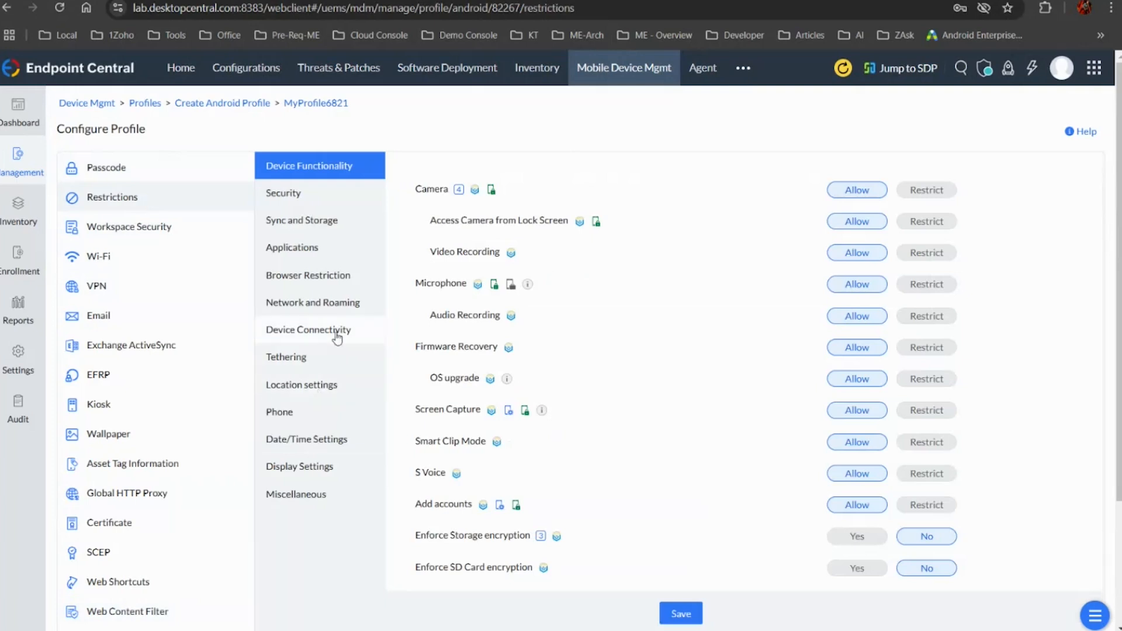
left_click(340, 221)
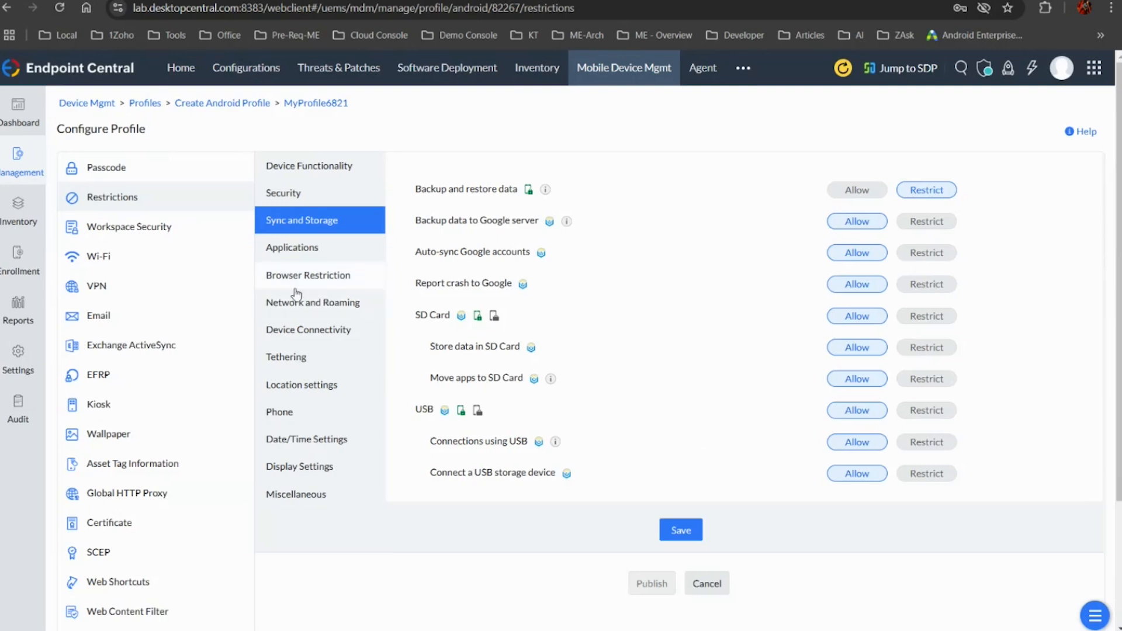
left_click(315, 331)
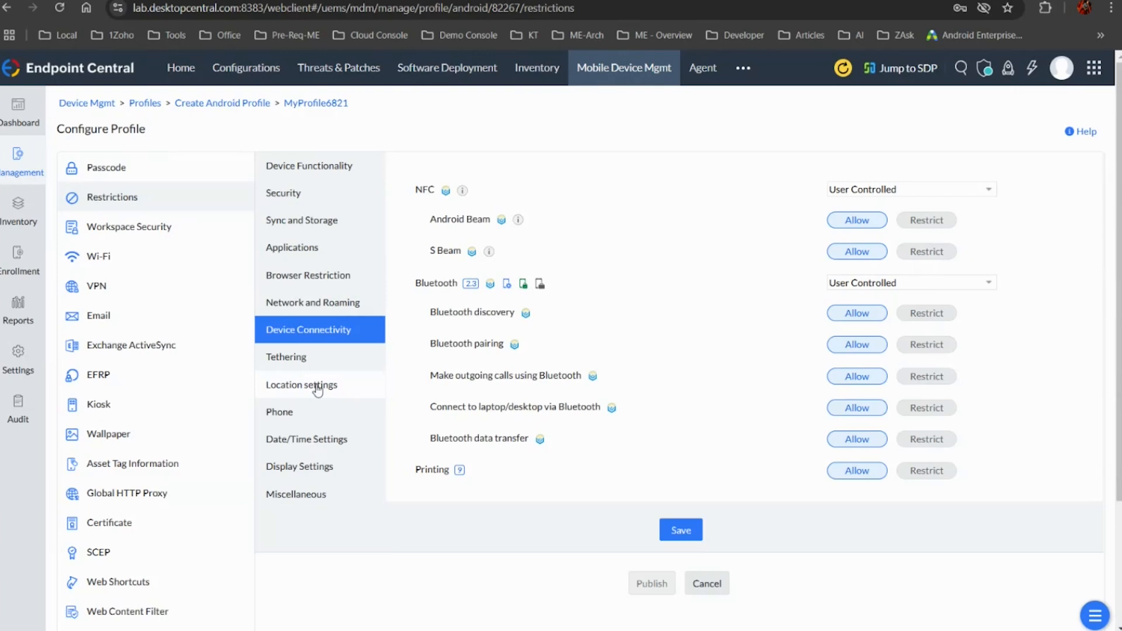
left_click(326, 494)
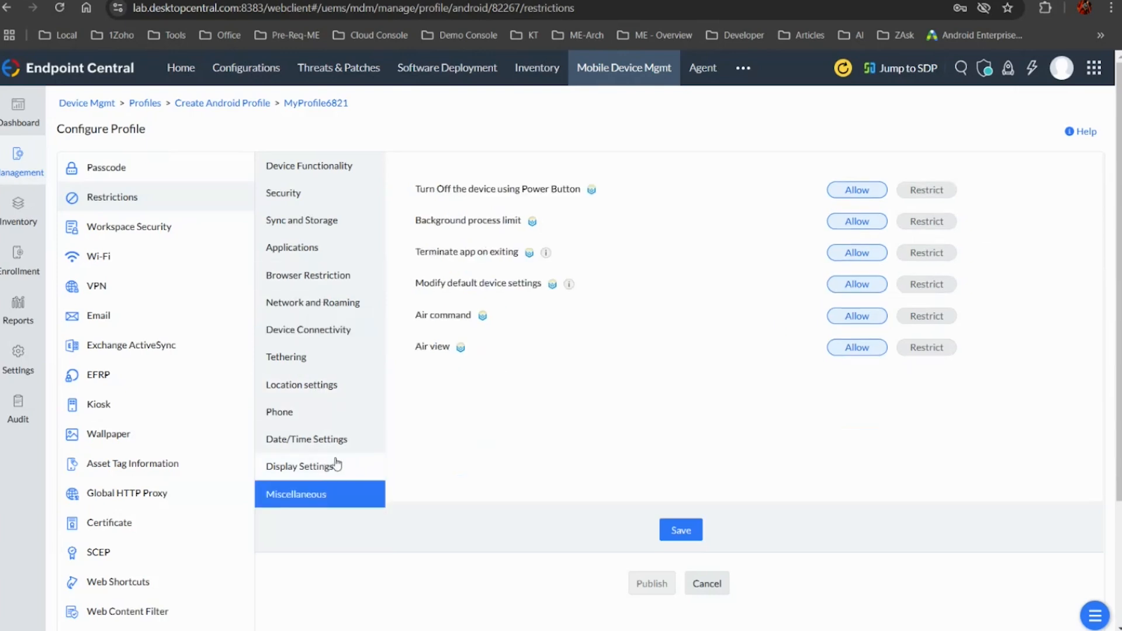
left_click(337, 465)
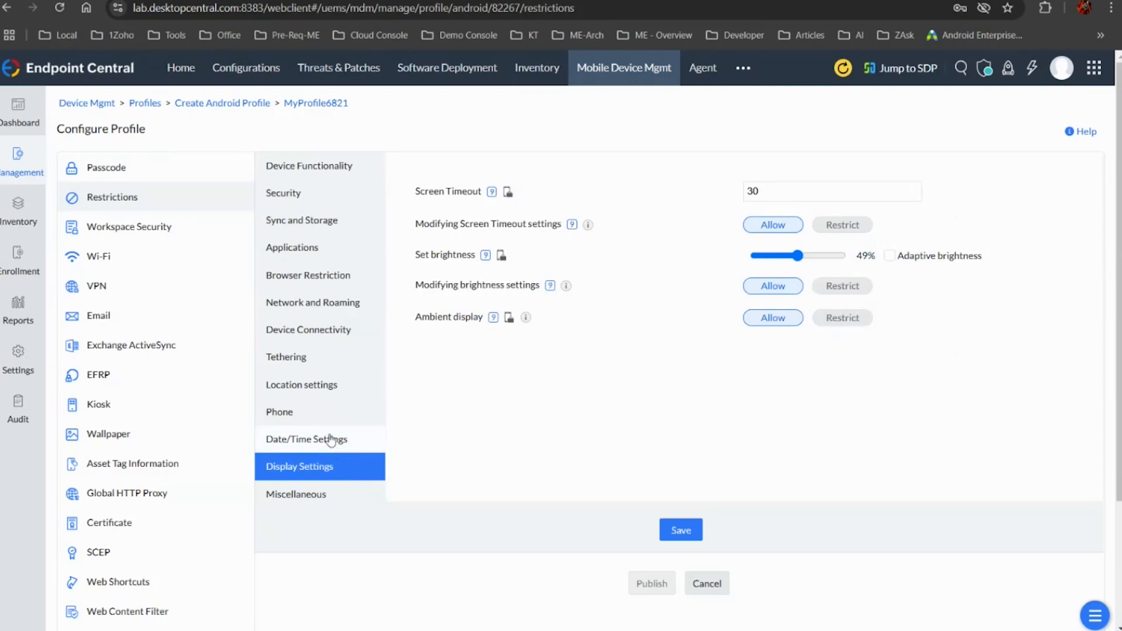
left_click(331, 440)
left_click(308, 414)
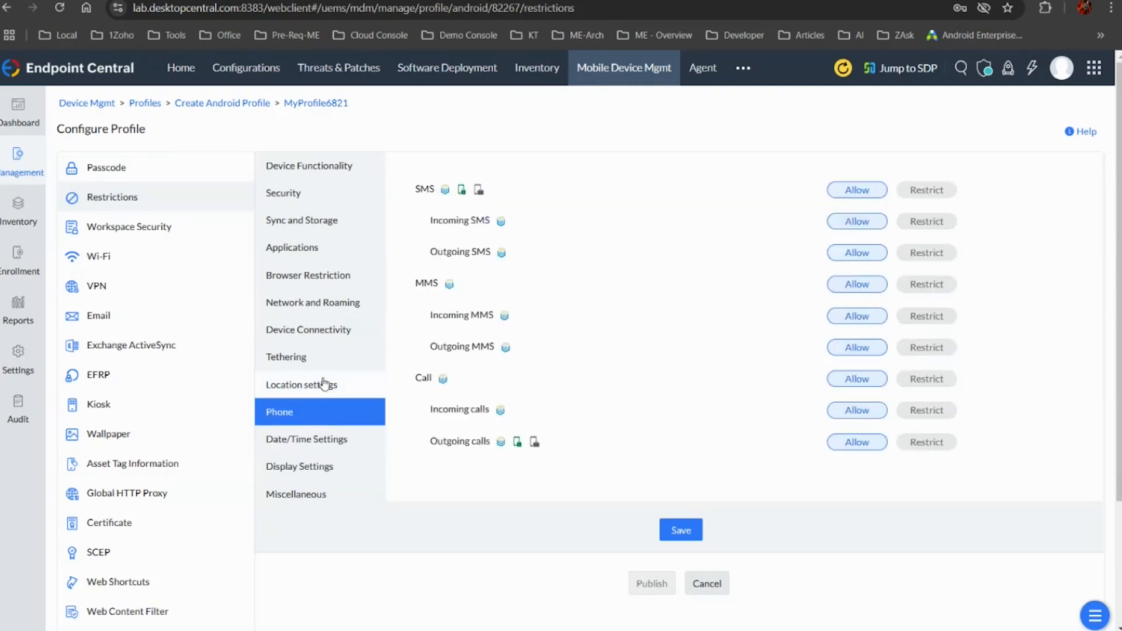
left_click(322, 383)
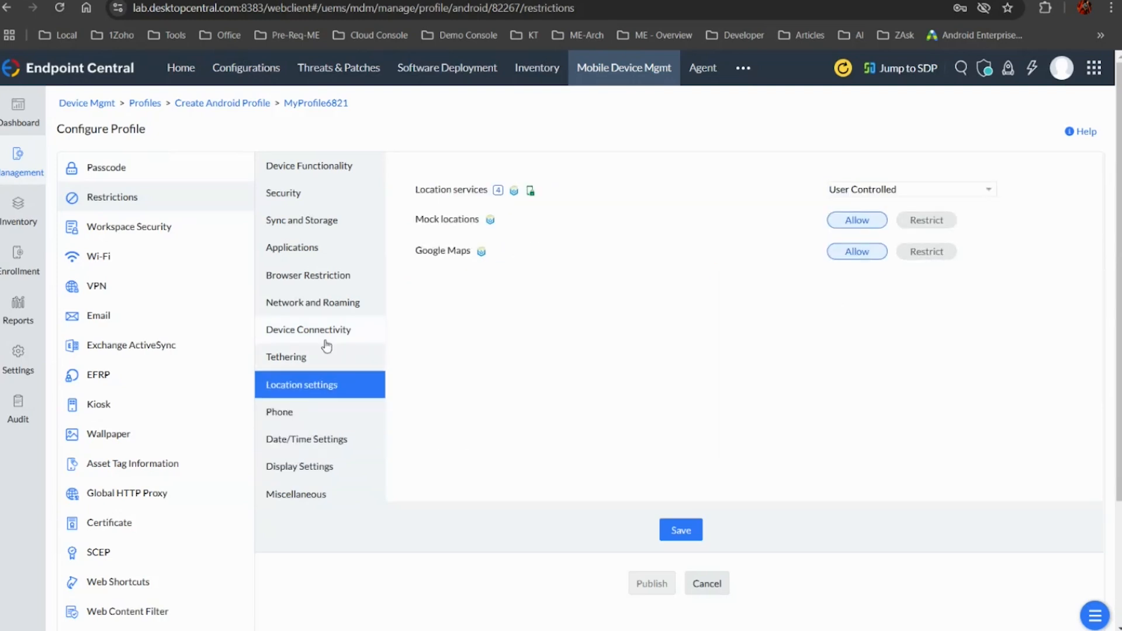
Review the Tethering, Device Connectivity, Network and Roaming, Browser Restriction, Applications, Sync and Storage, and Security restriction options
left_click(326, 341)
left_click(316, 358)
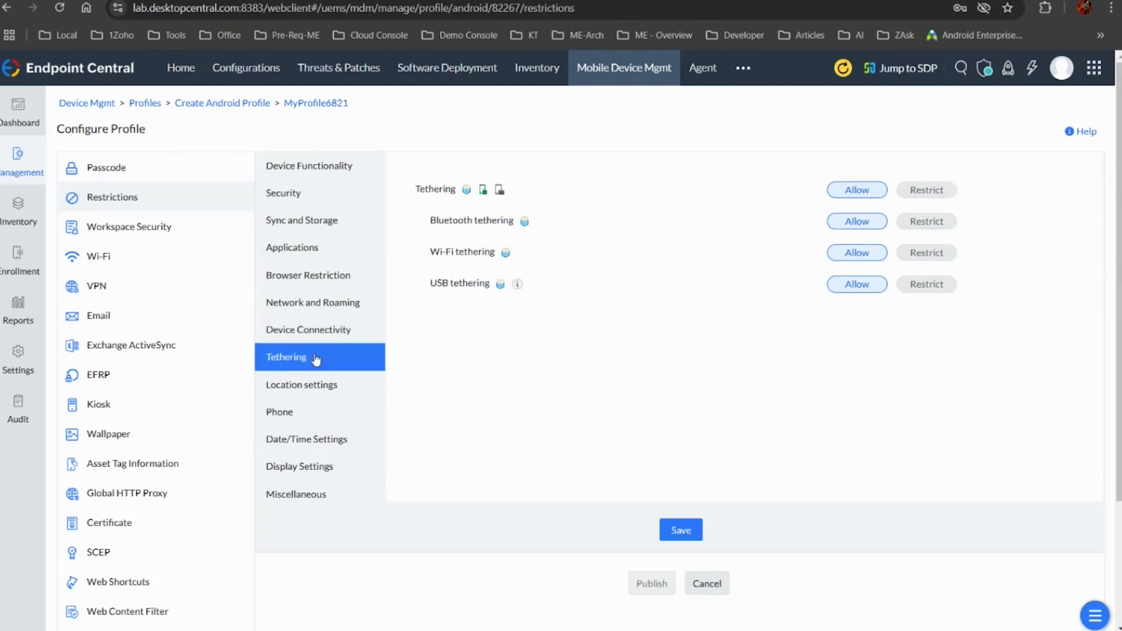
left_click(321, 328)
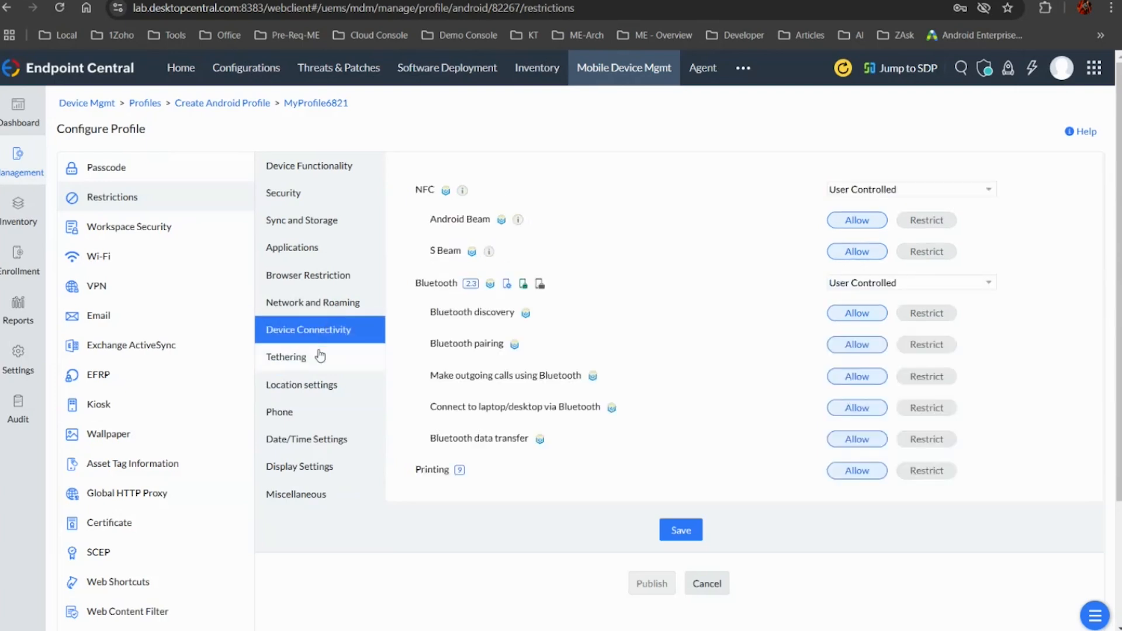
left_click(320, 356)
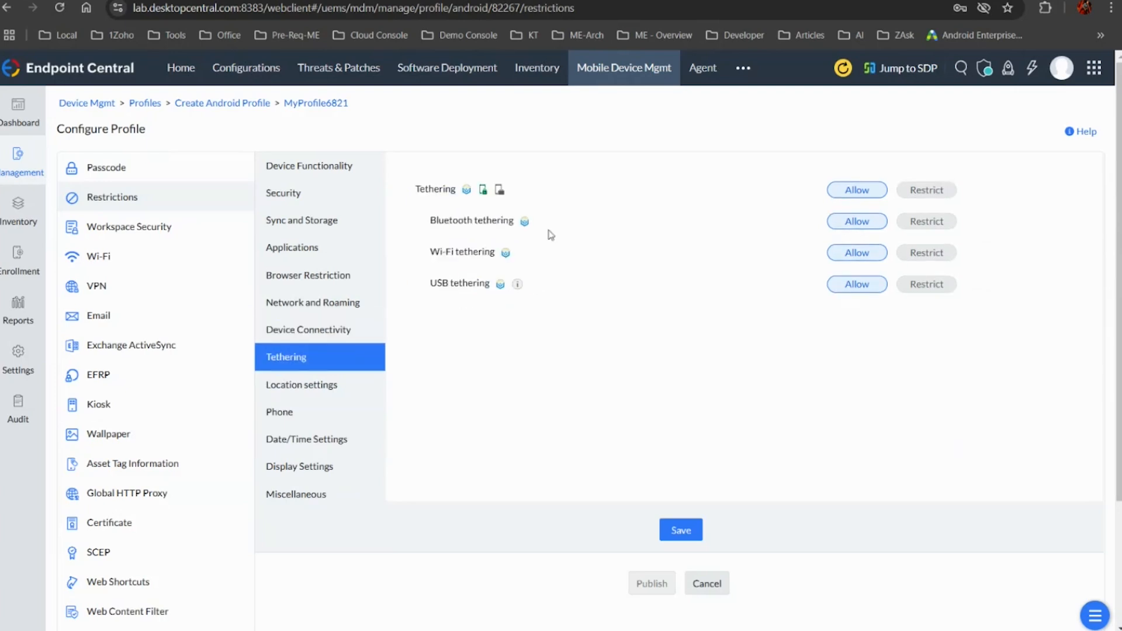
left_click(345, 331)
left_click(338, 299)
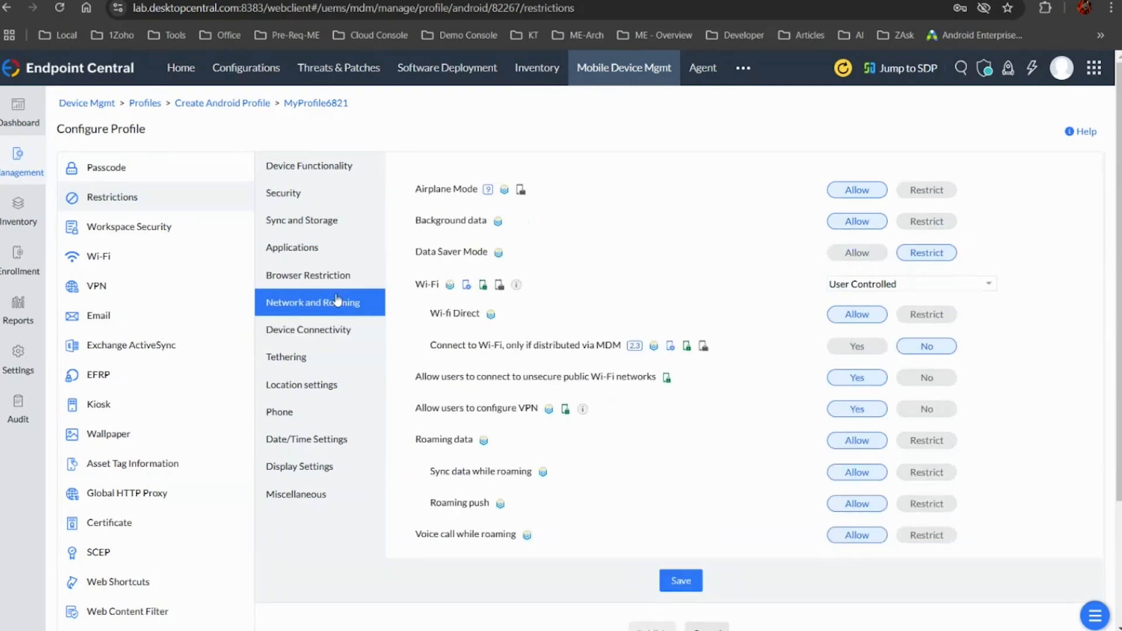
left_click(323, 274)
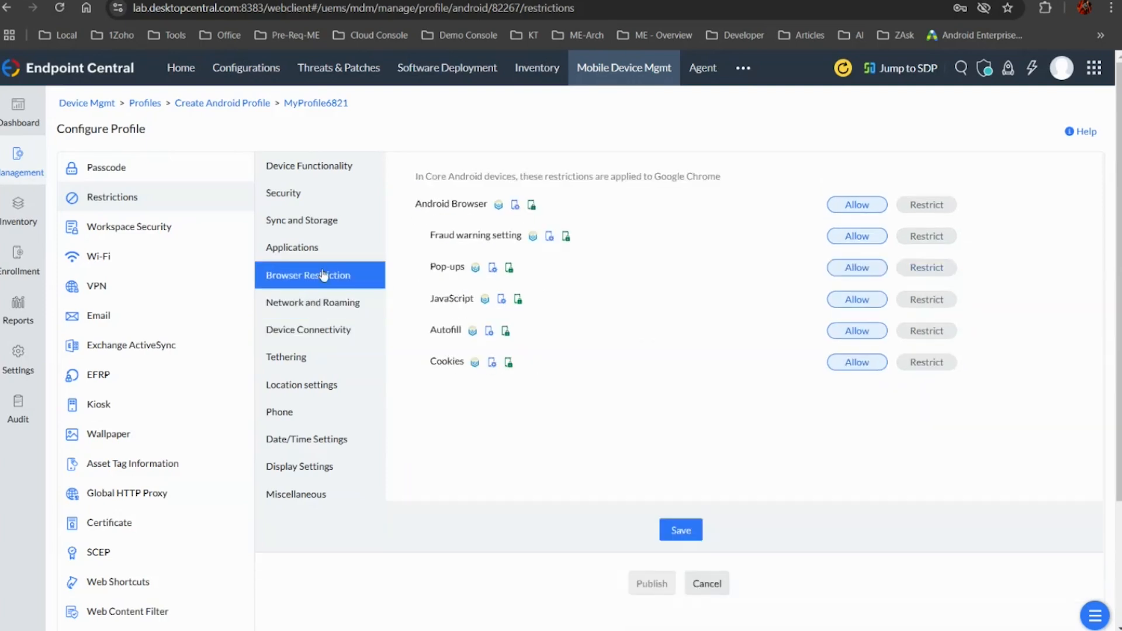
left_click(322, 250)
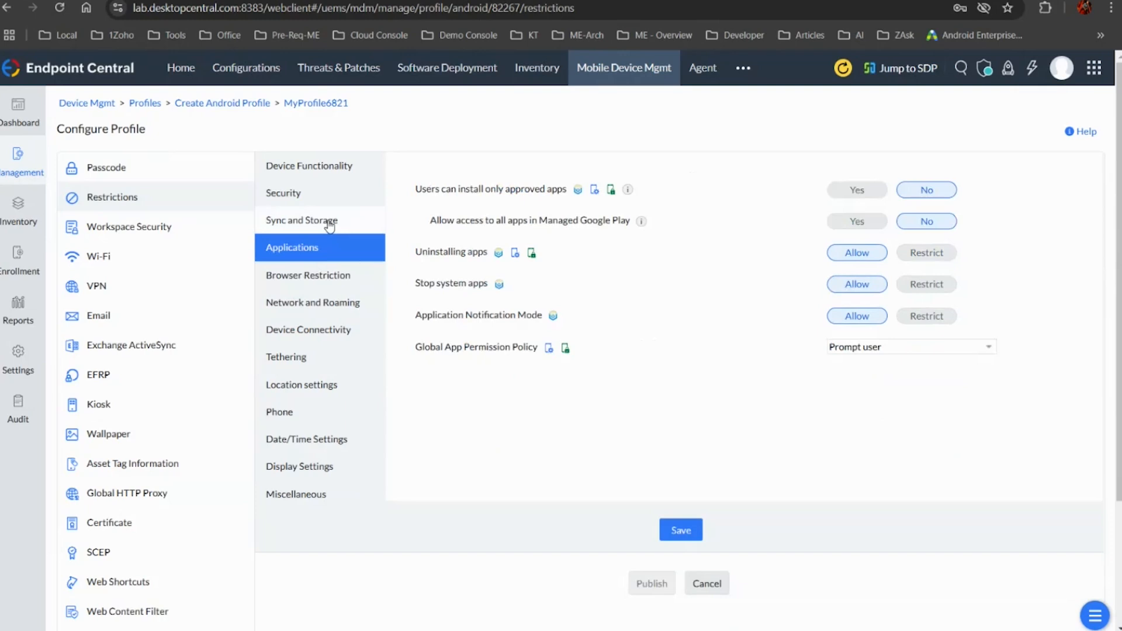
left_click(330, 226)
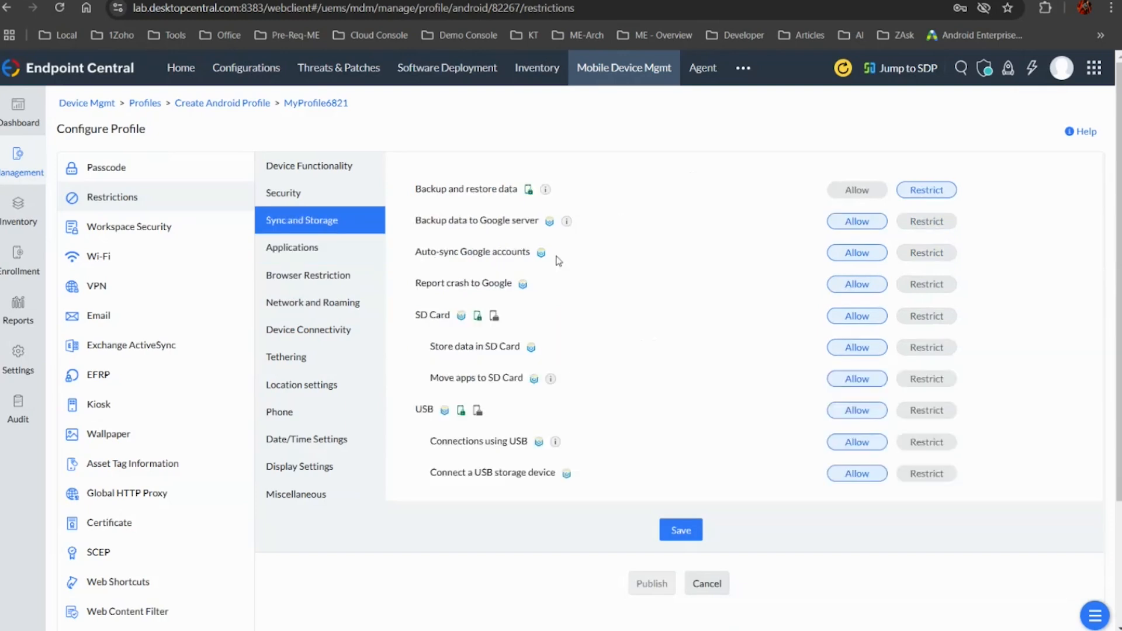
left_click(312, 205)
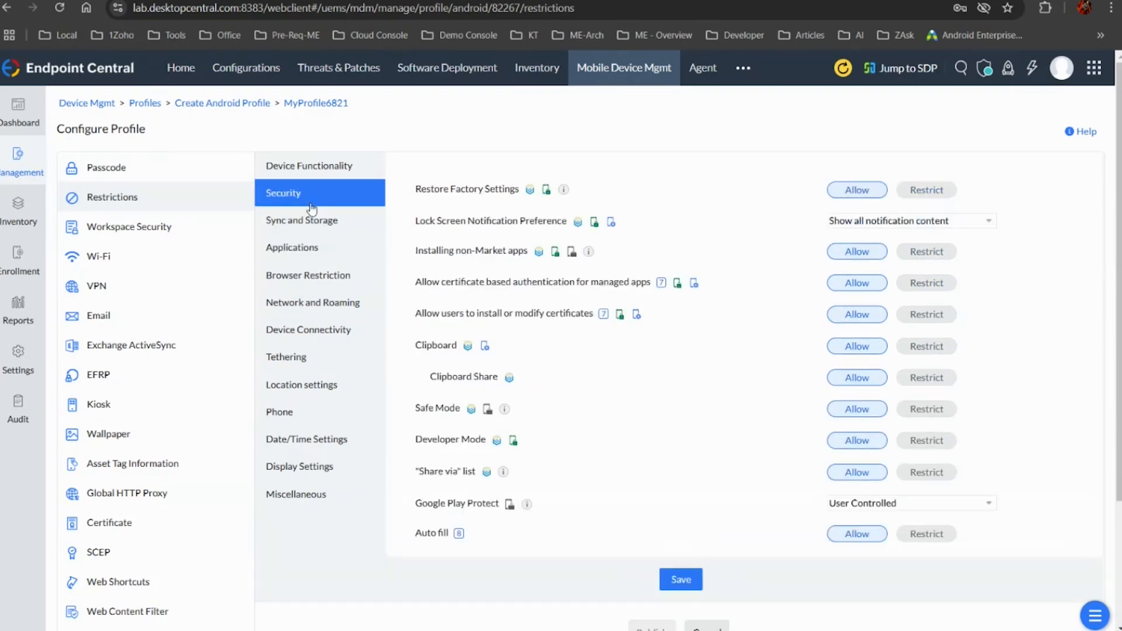
scroll(138, 447, "down", 2)
scroll(138, 447, "up", 2)
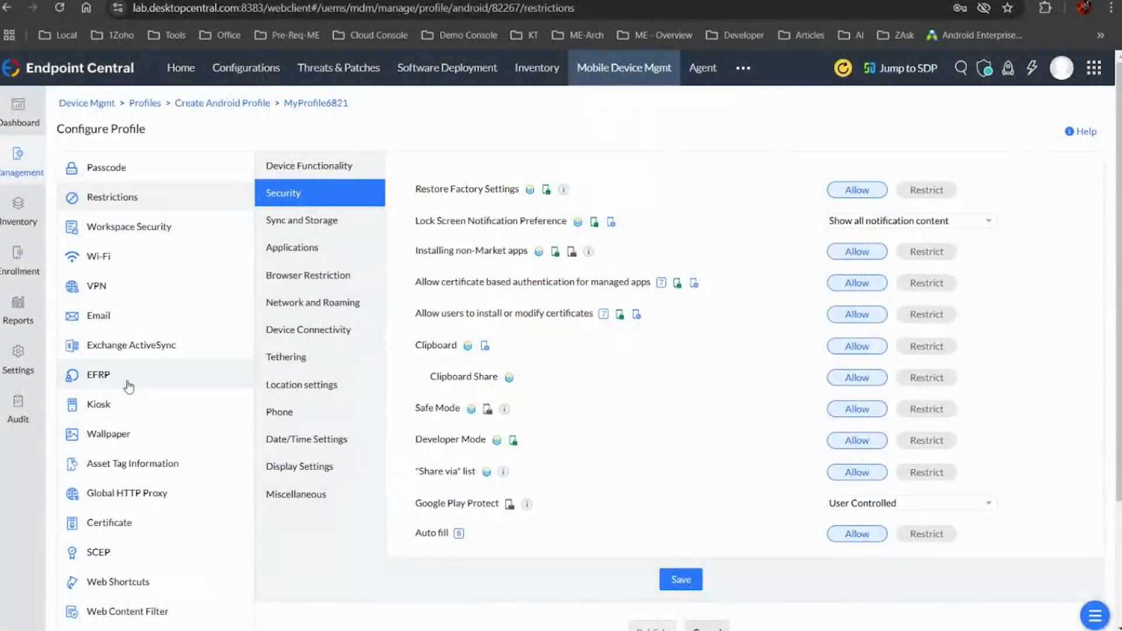
Open the profile's Kiosk policy and review the apps and web shortcuts that can be allowed in Single App Mode
left_click(128, 405)
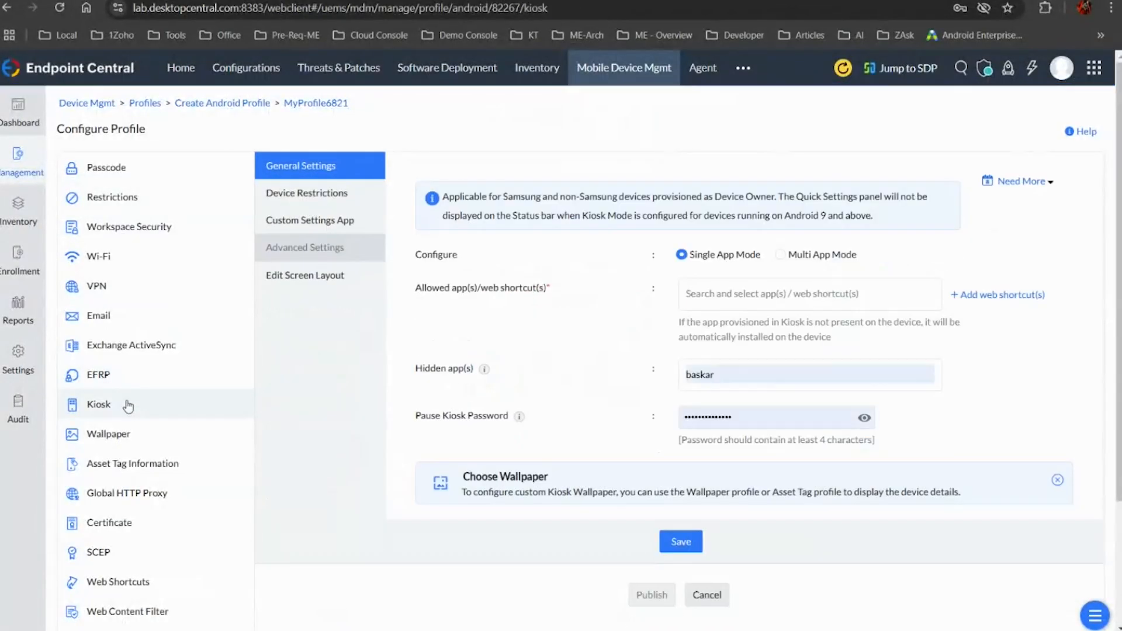
left_click(719, 293)
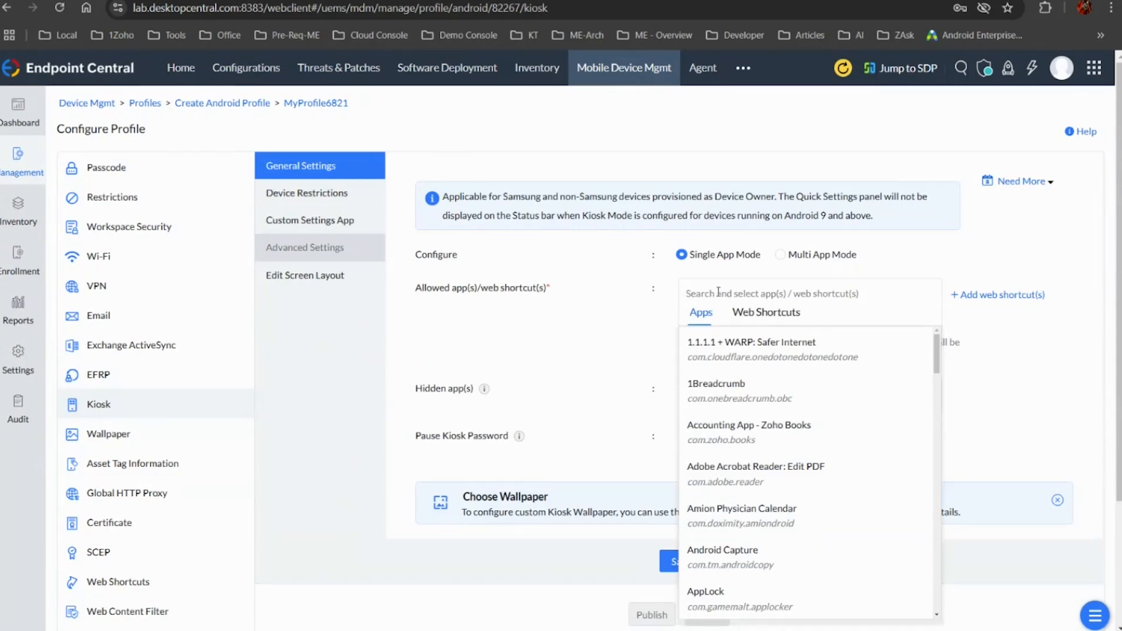
left_click(767, 314)
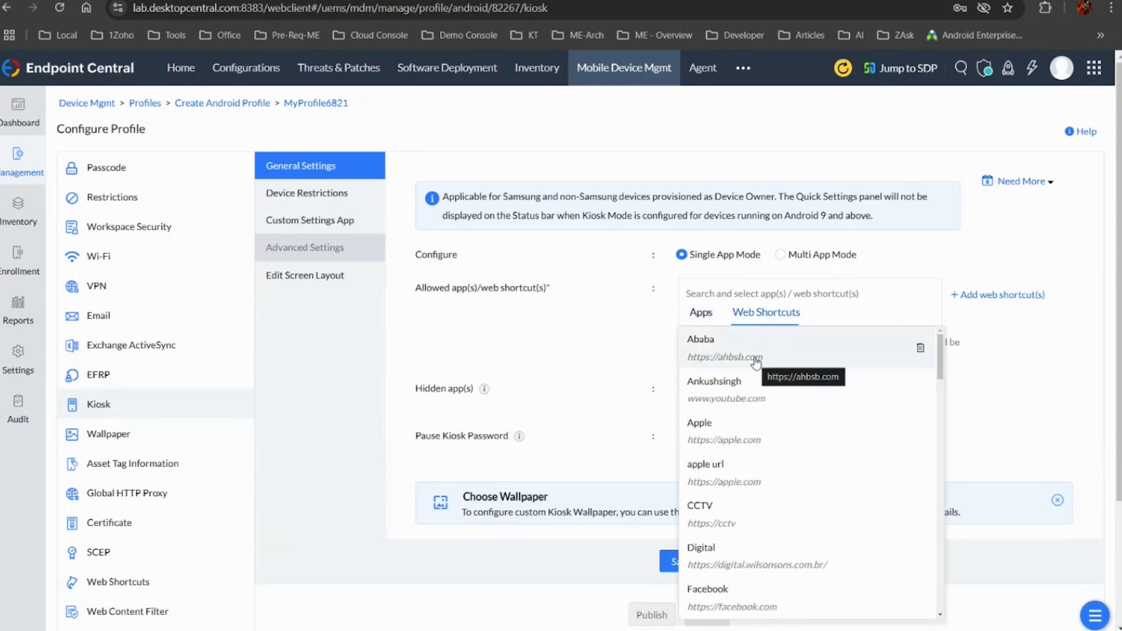
Review the form for adding a web shortcut, including the Browser with restricted access options, and close it without saving
left_click(1014, 296)
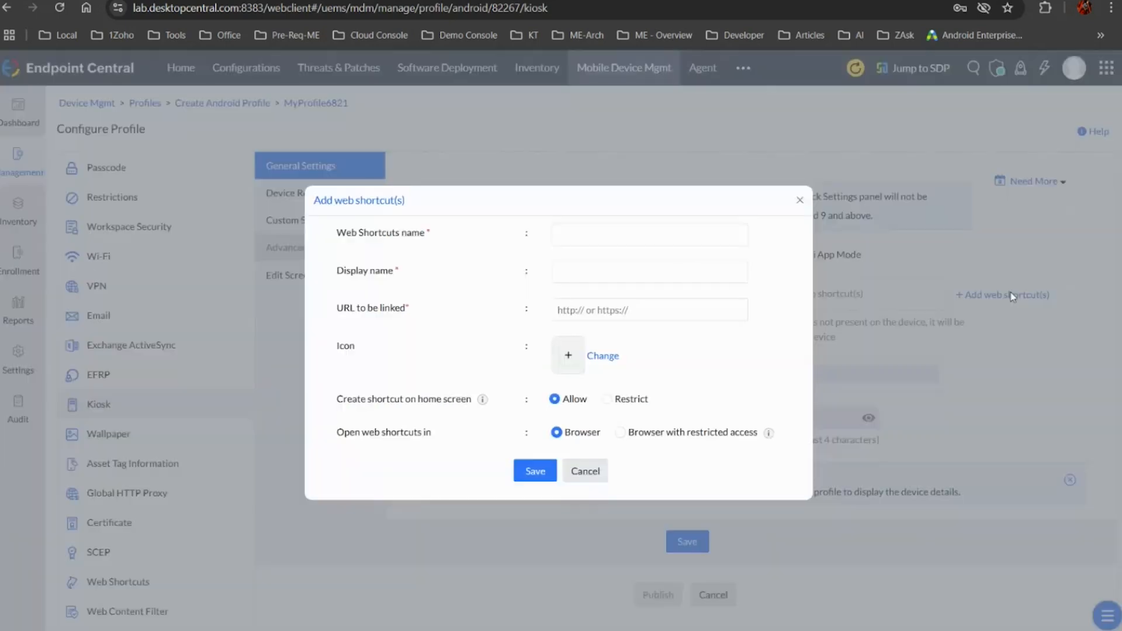
left_click(576, 275)
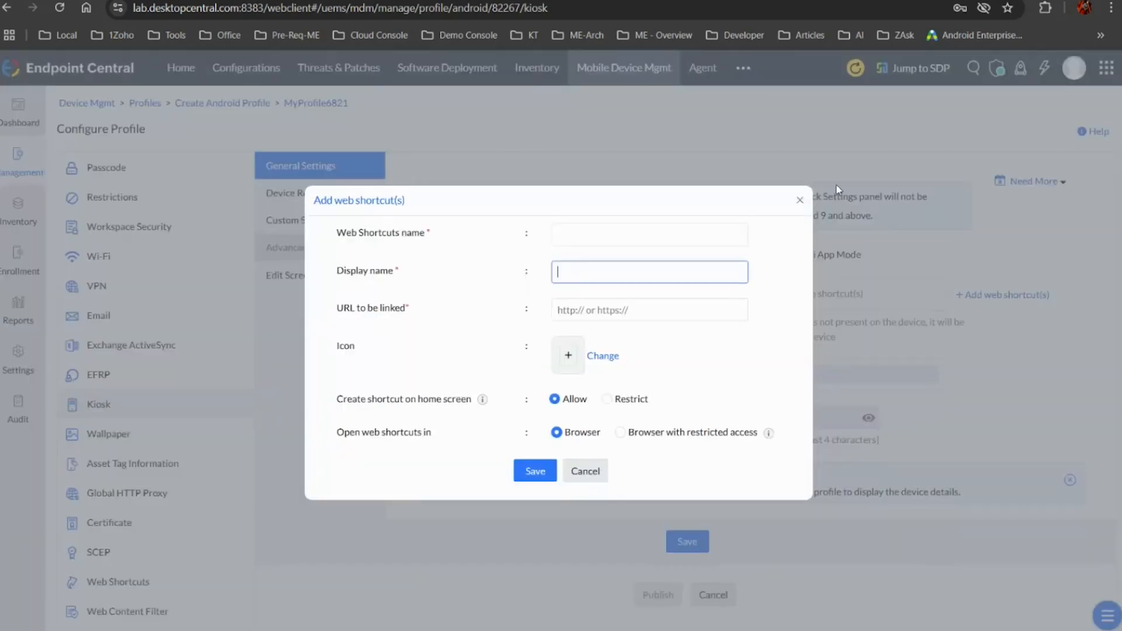
left_click(801, 202)
left_click(992, 294)
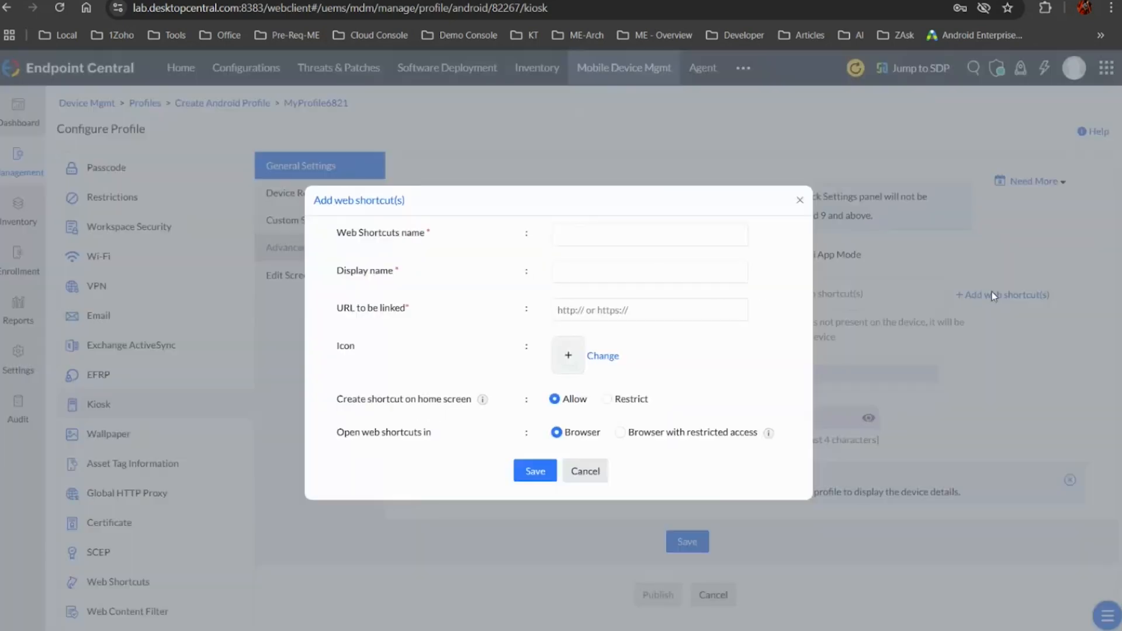
left_click(677, 433)
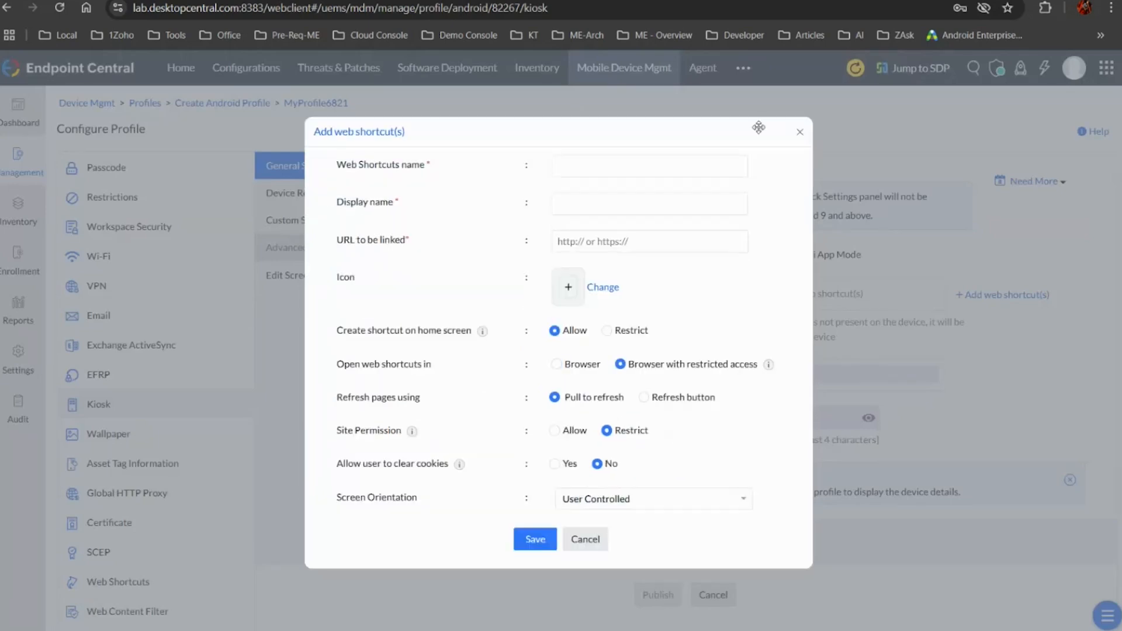
left_click(805, 134)
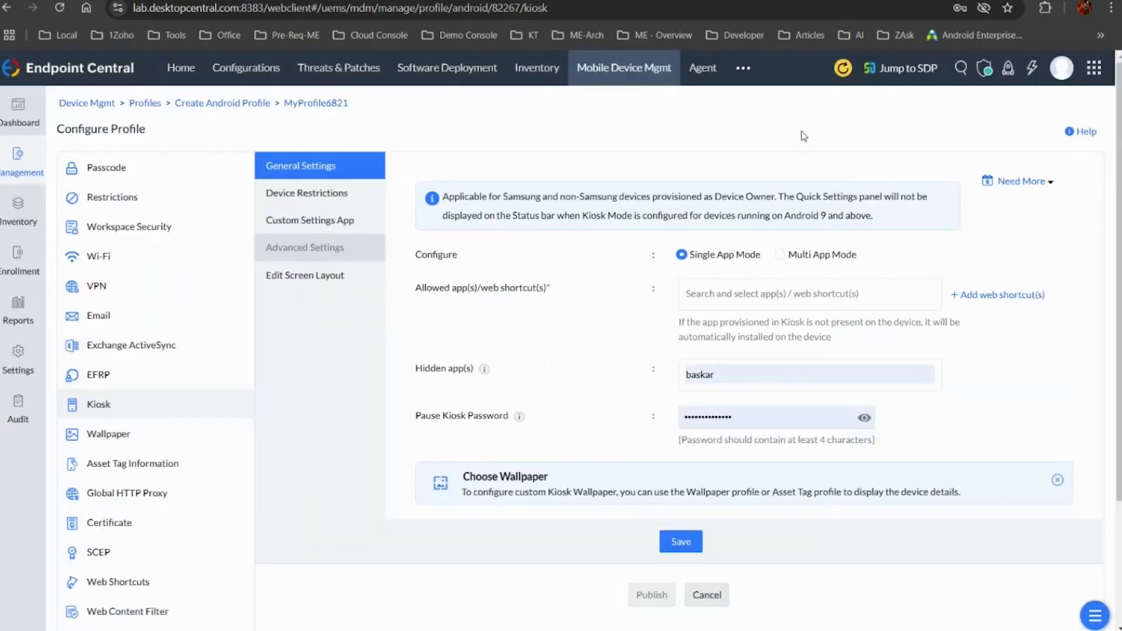
Allow AppLock as the kiosk app in Single App Mode and preview it in the smartphone screen layout
left_click(734, 301)
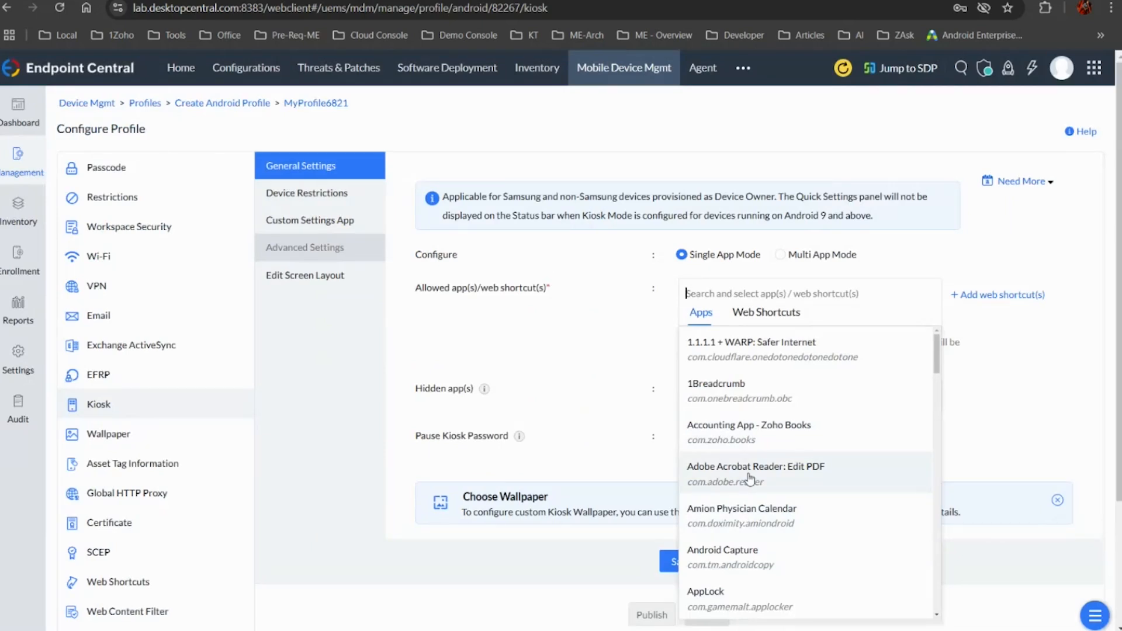
left_click(727, 599)
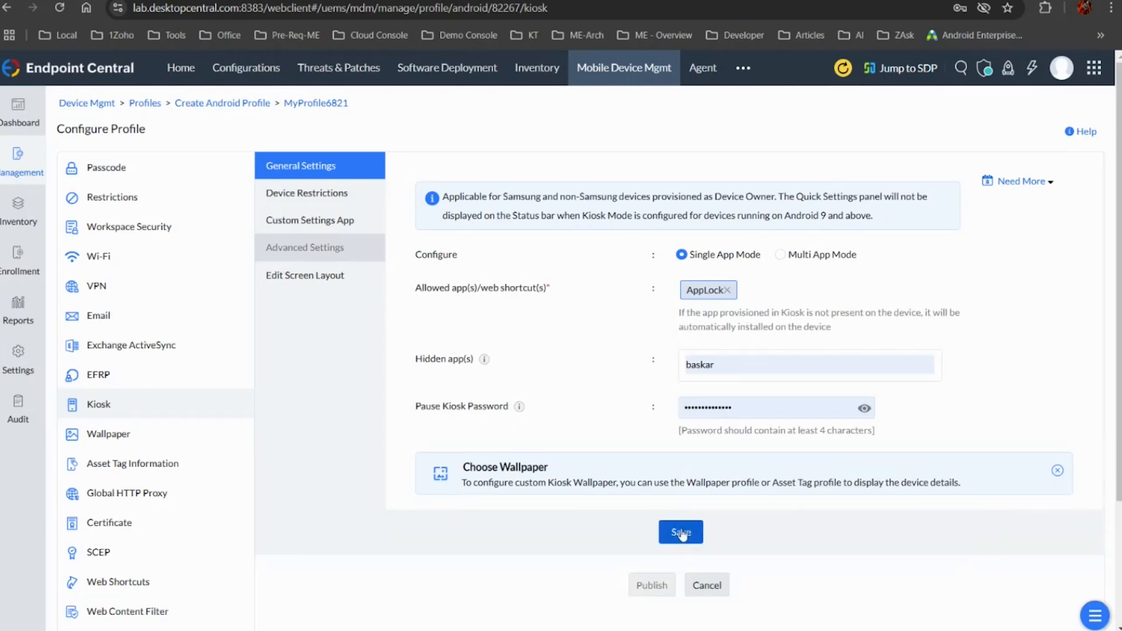
left_click(293, 275)
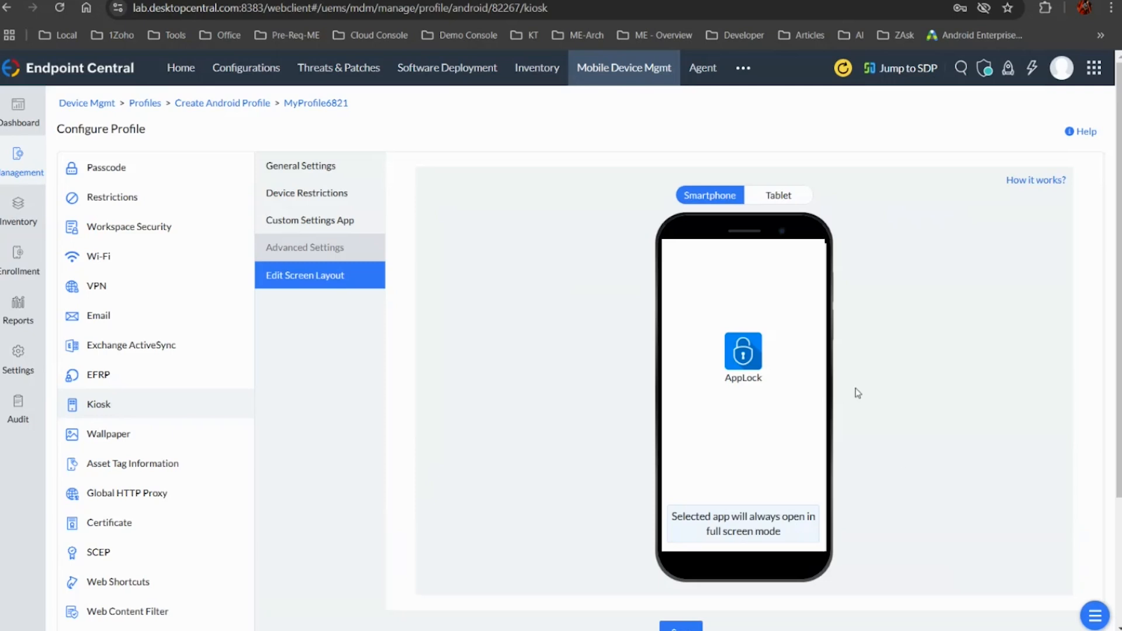
left_click(318, 166)
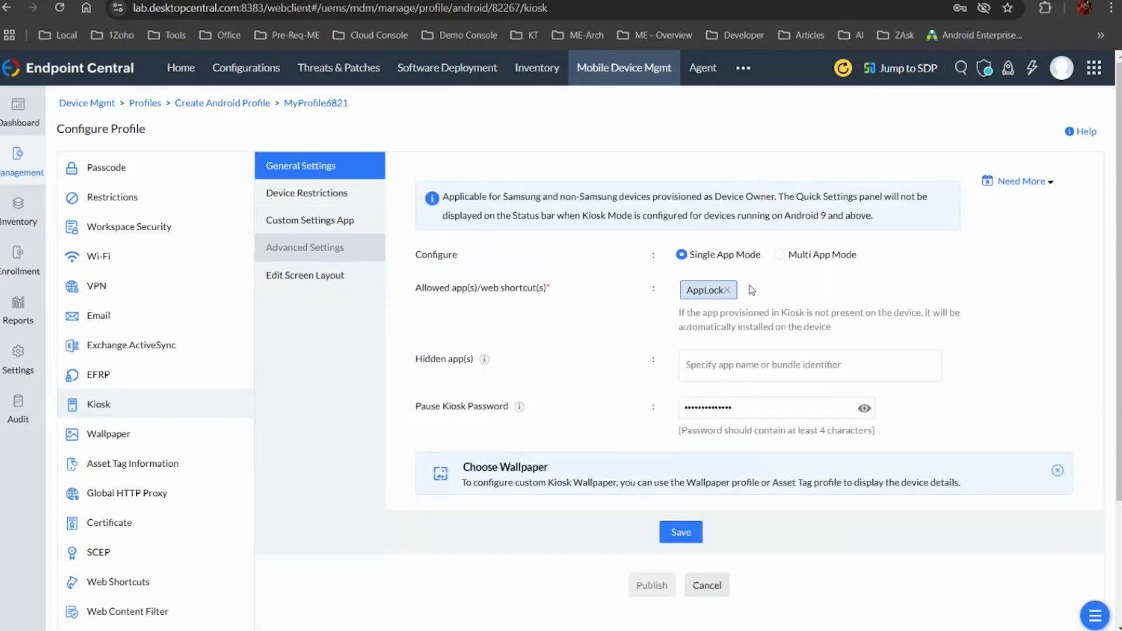
Switch the kiosk to Multi App Mode and allow Adobe Acrobat Reader: Edit PDF and Accounting App - Zoho Books
left_click(782, 255)
left_click(782, 256)
left_click(703, 300)
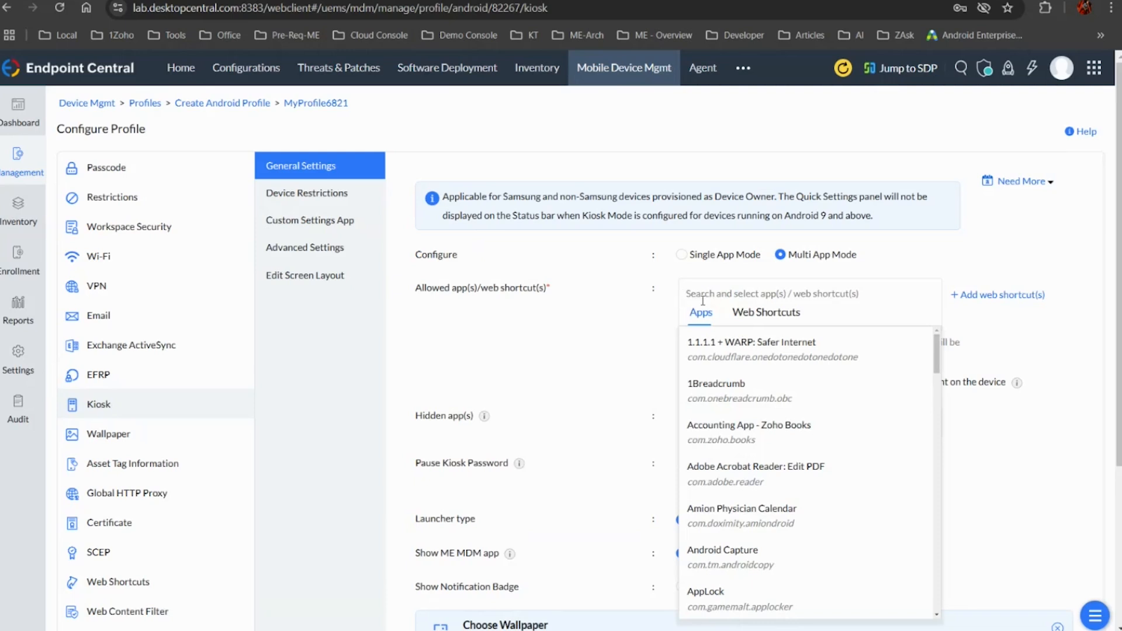
right_click(755, 315)
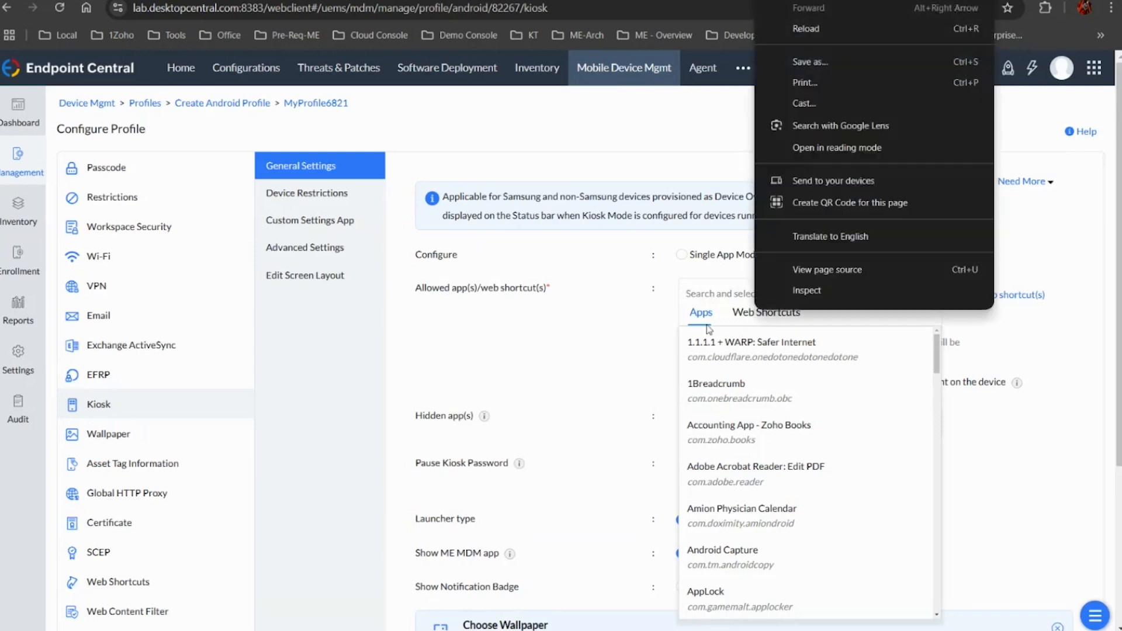
left_click(747, 319)
left_click(704, 315)
left_click(760, 468)
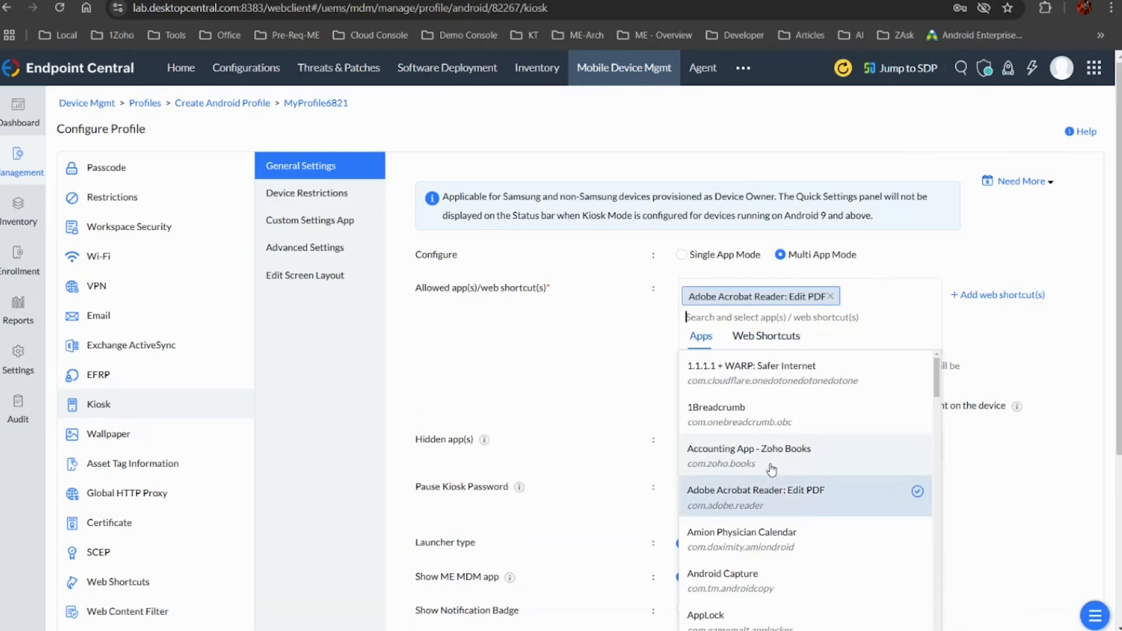
left_click(769, 442)
right_click(749, 443)
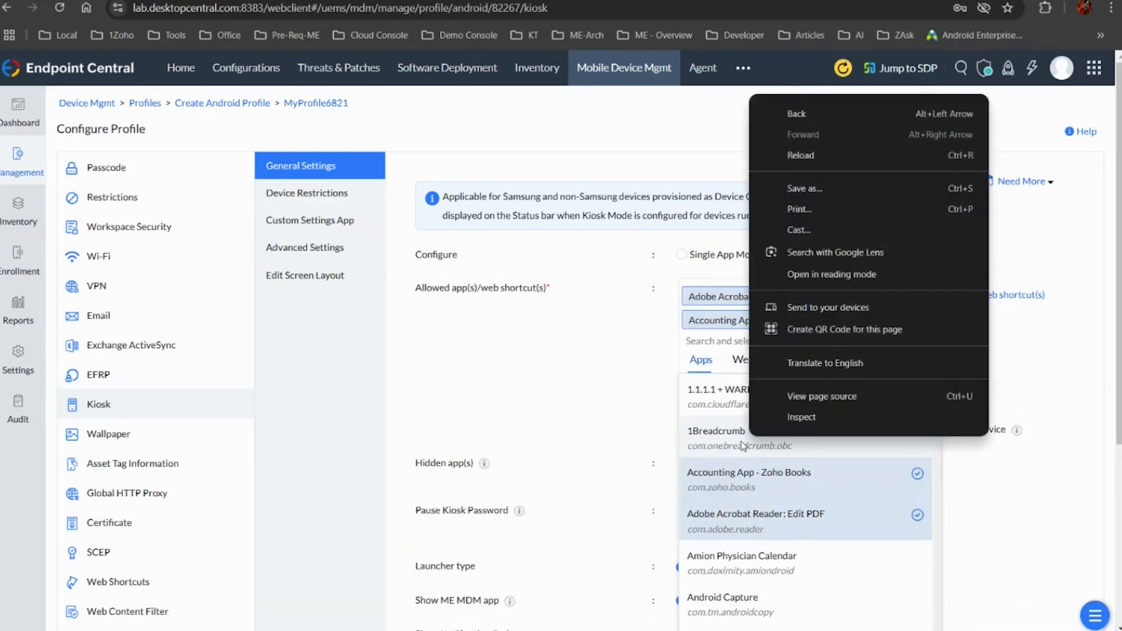
left_click(741, 446)
left_click(741, 446)
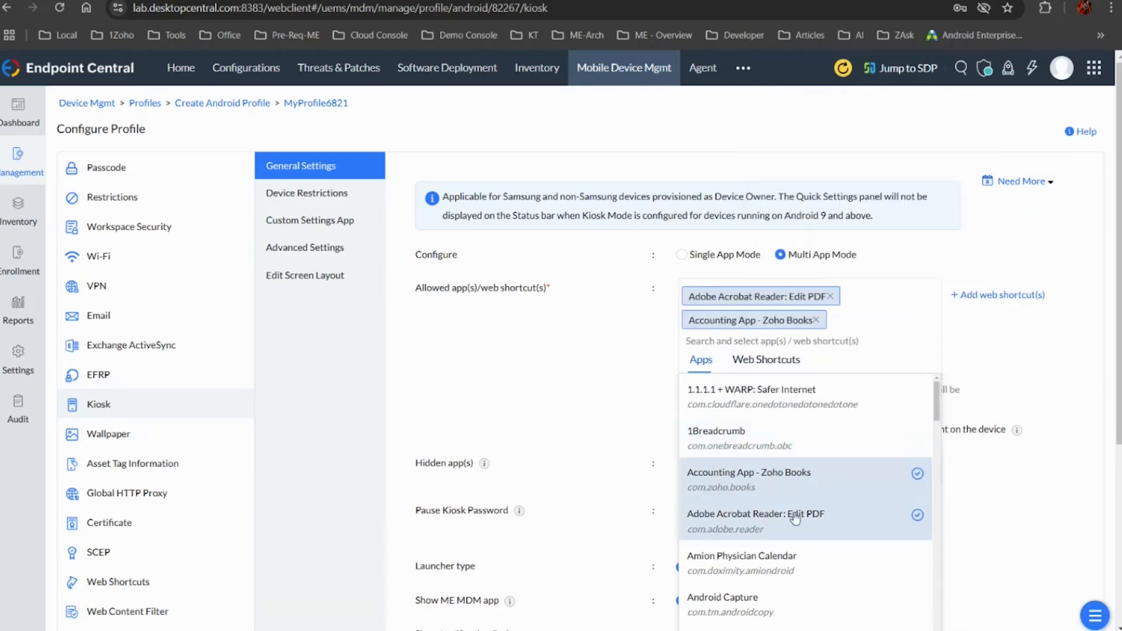
Add Check Point Capsule VPN to the kiosk's allowed apps
scroll(795, 519, "down", 2)
scroll(794, 518, "down", 3)
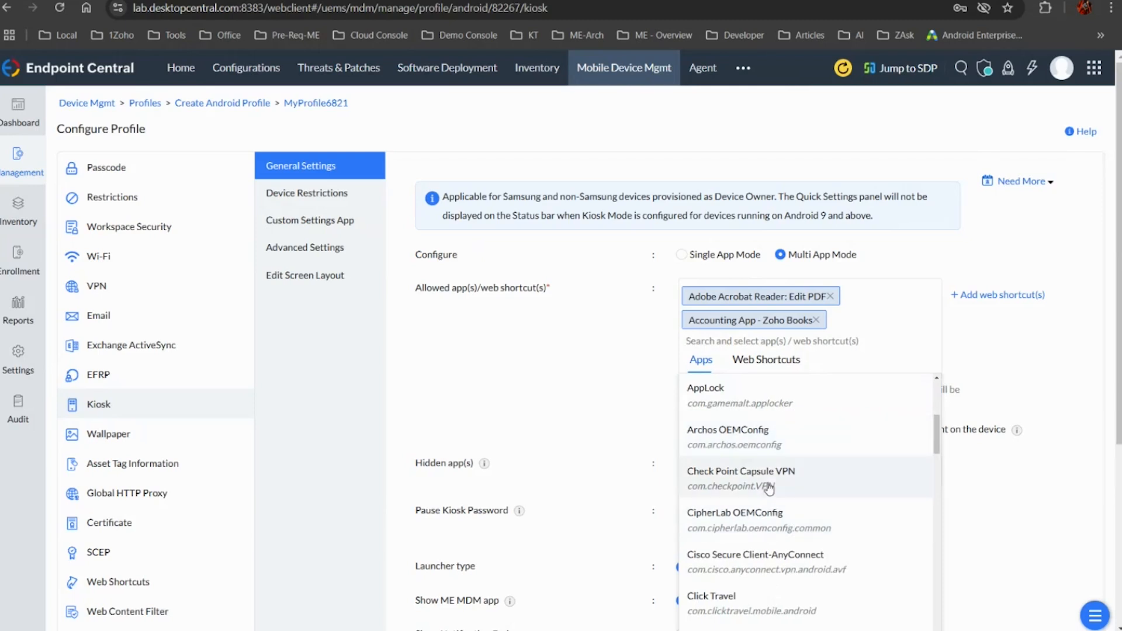
left_click(769, 489)
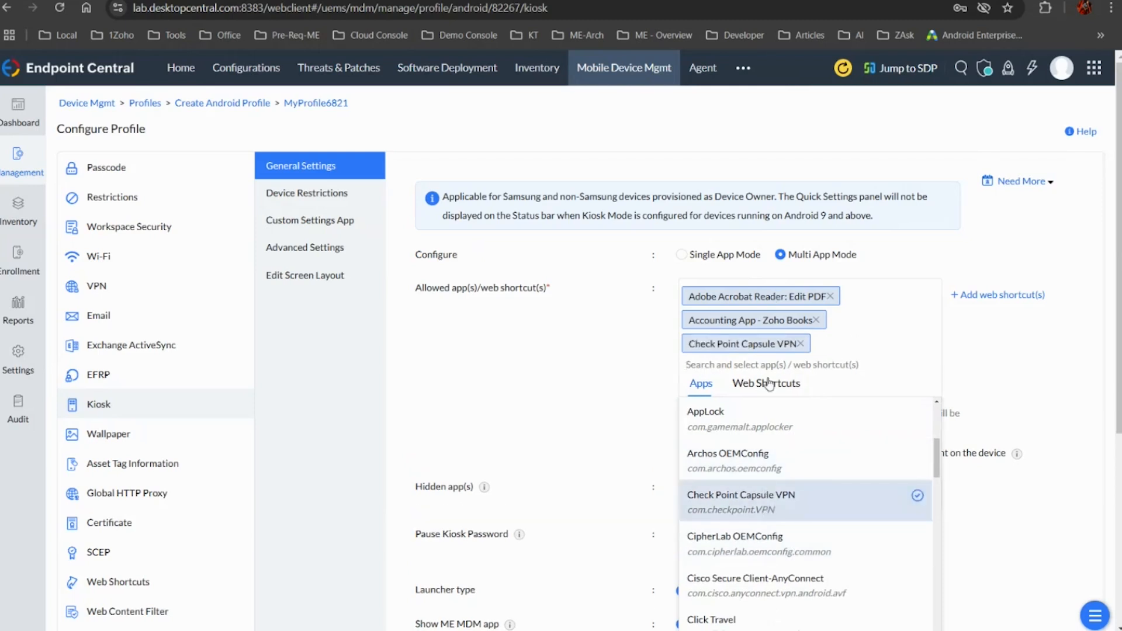
Add the Google112 web shortcut to the kiosk's allowed items and dismiss the alert from trying a second shortcut with the same URL
left_click(769, 383)
scroll(756, 465, "down", 2)
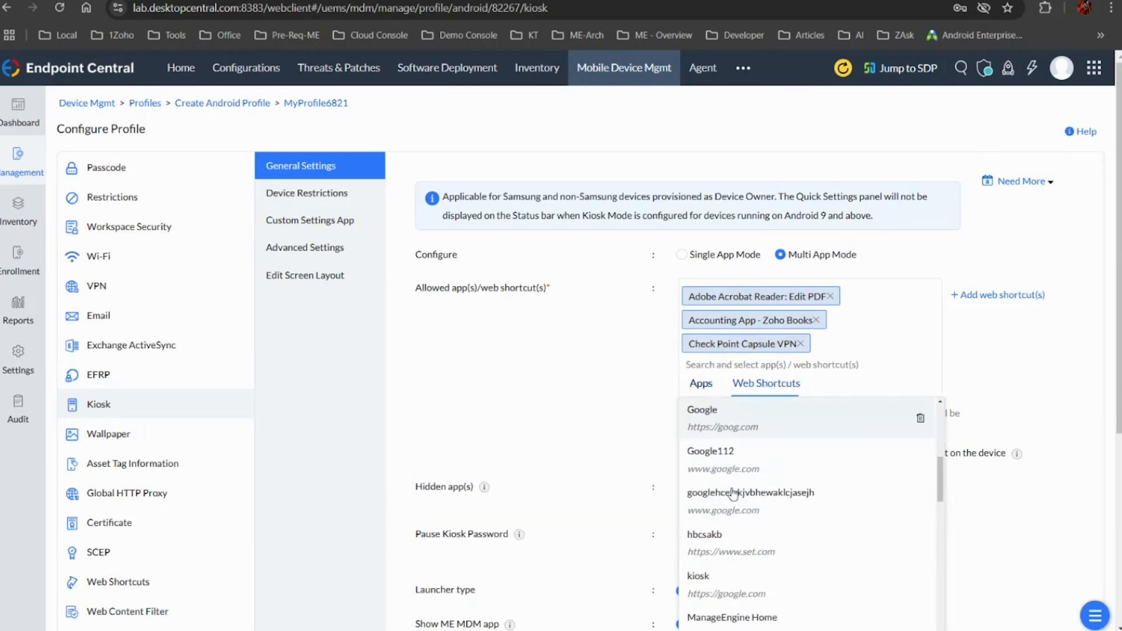
left_click(756, 465)
left_click(751, 499)
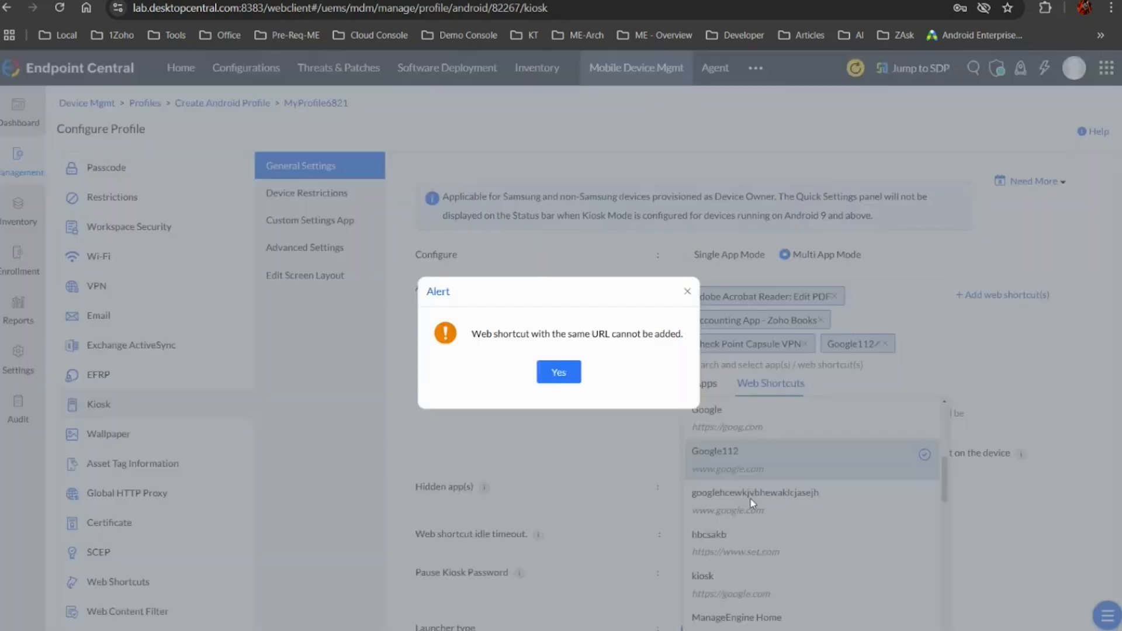
left_click(569, 369)
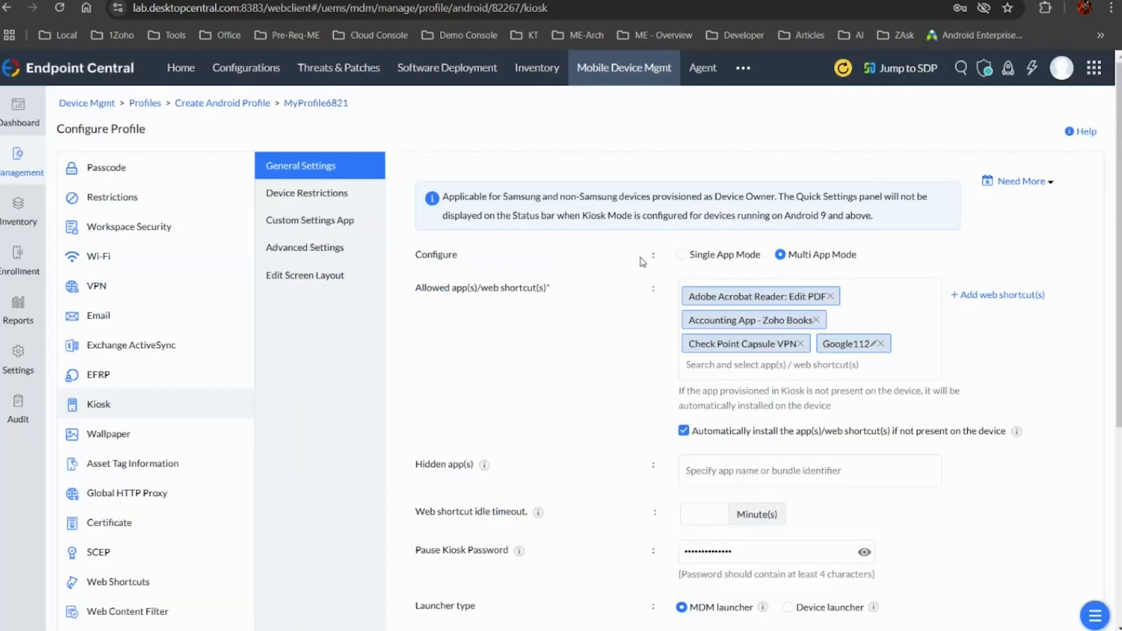
Show the kiosk screen layout for Tablet, add a second home screen page, and bring up the add options on the first page
left_click(344, 275)
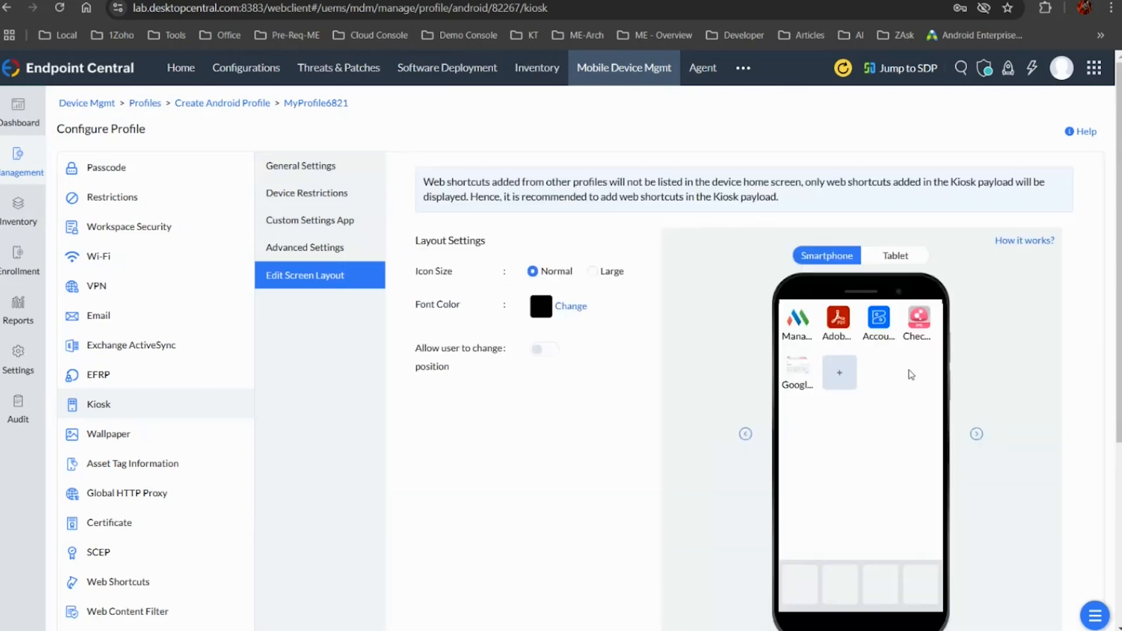
left_click(899, 261)
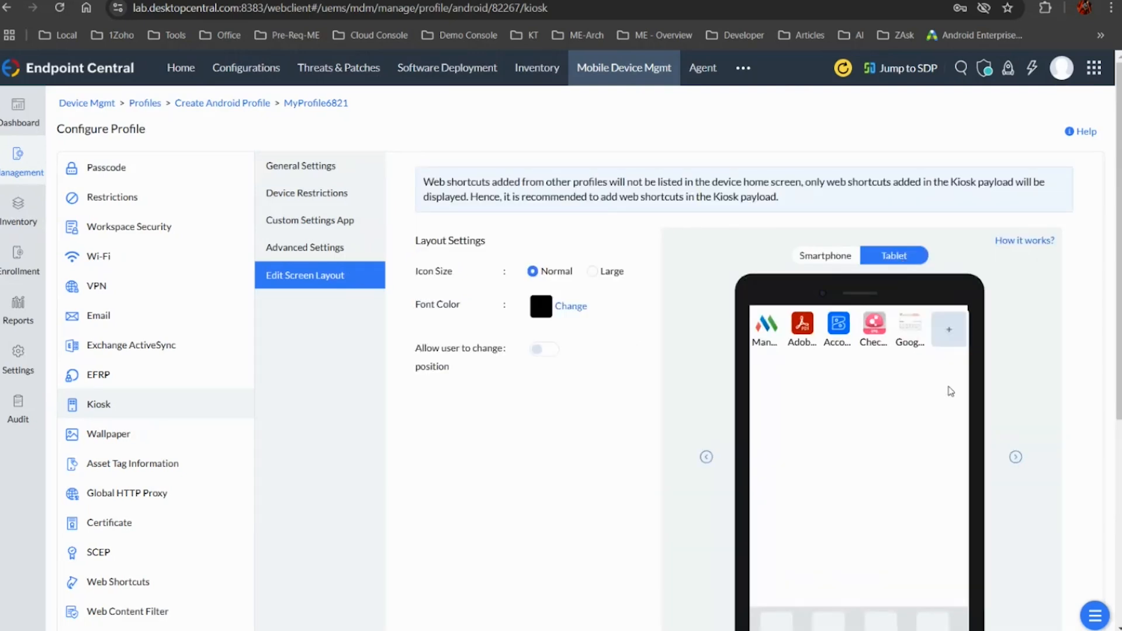
left_click(951, 330)
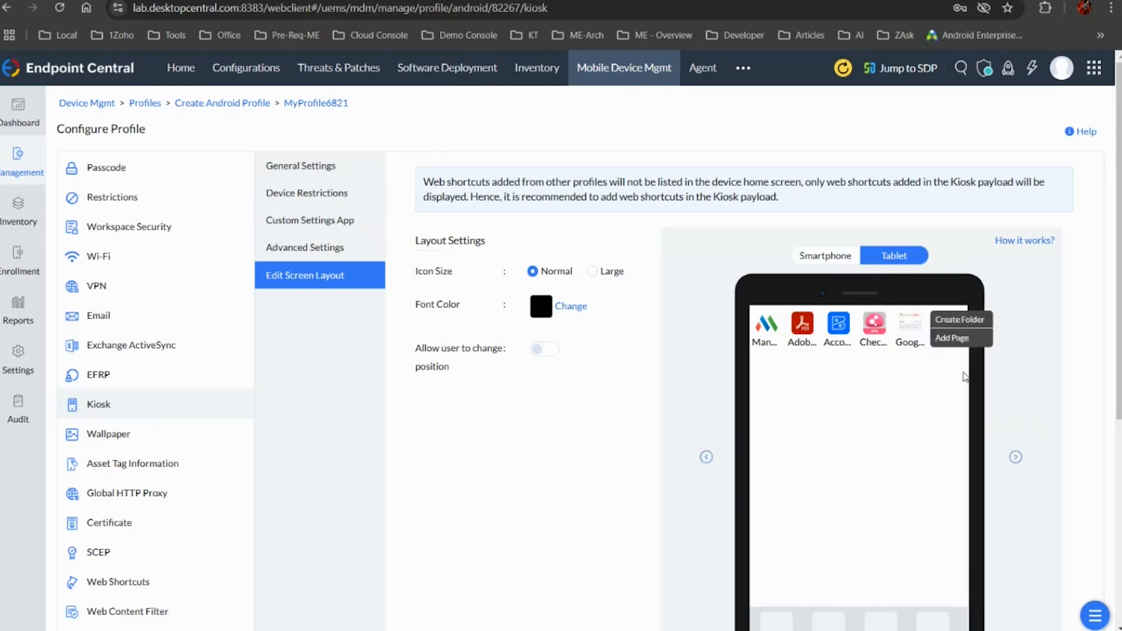
left_click(954, 340)
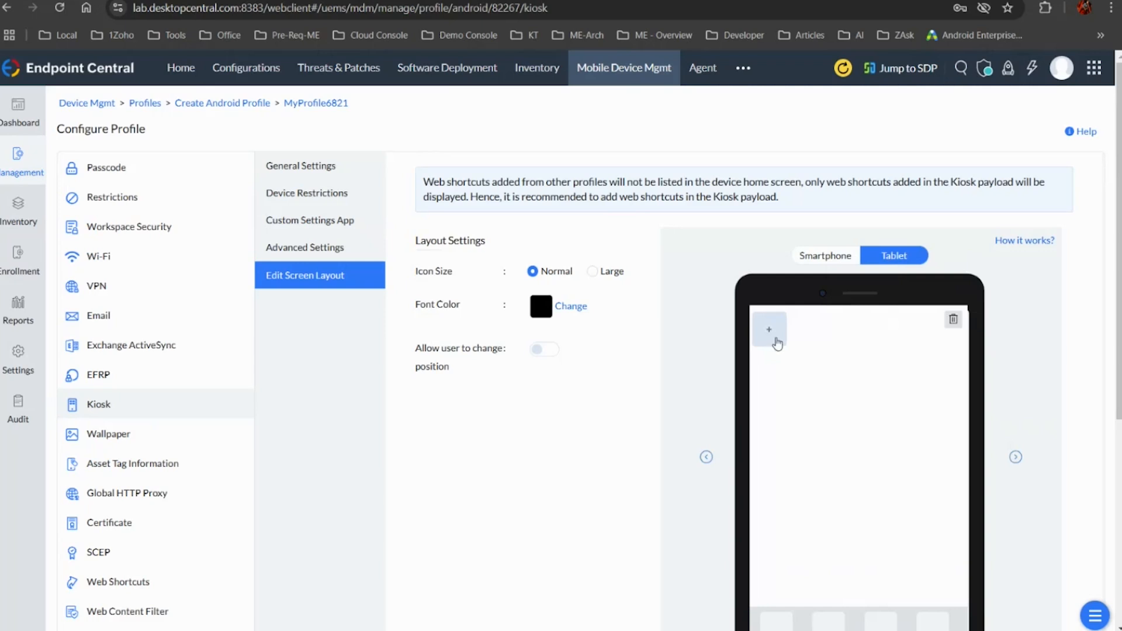
left_click(705, 460)
left_click(947, 329)
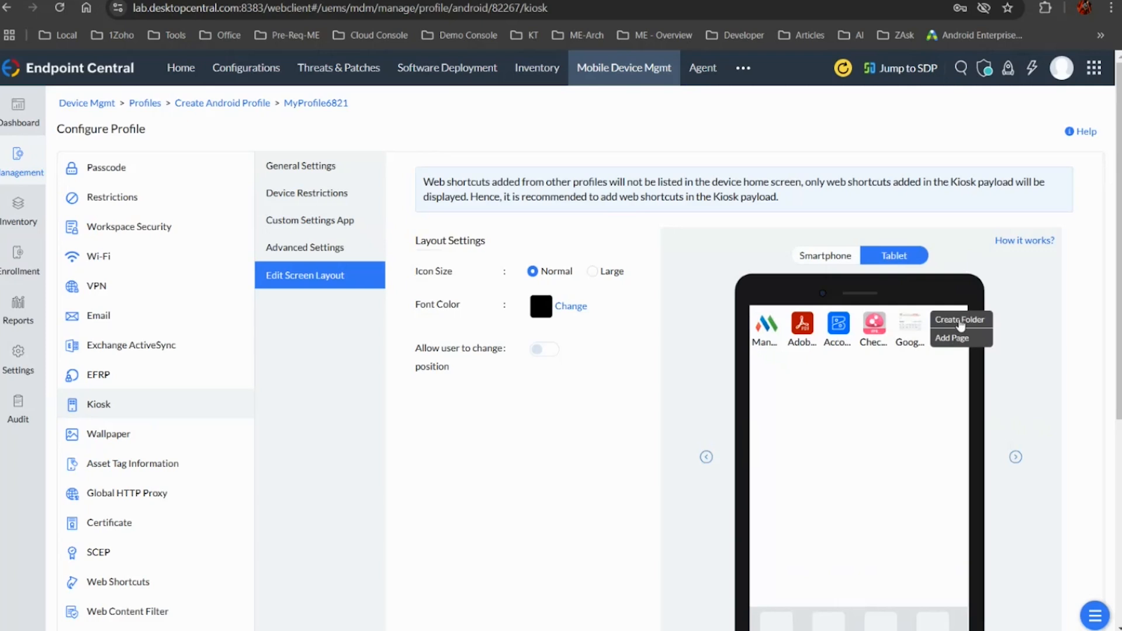
Allow users to change icon positions in the kiosk layout and preview the tablet home screen
scroll(875, 506, "down", 4)
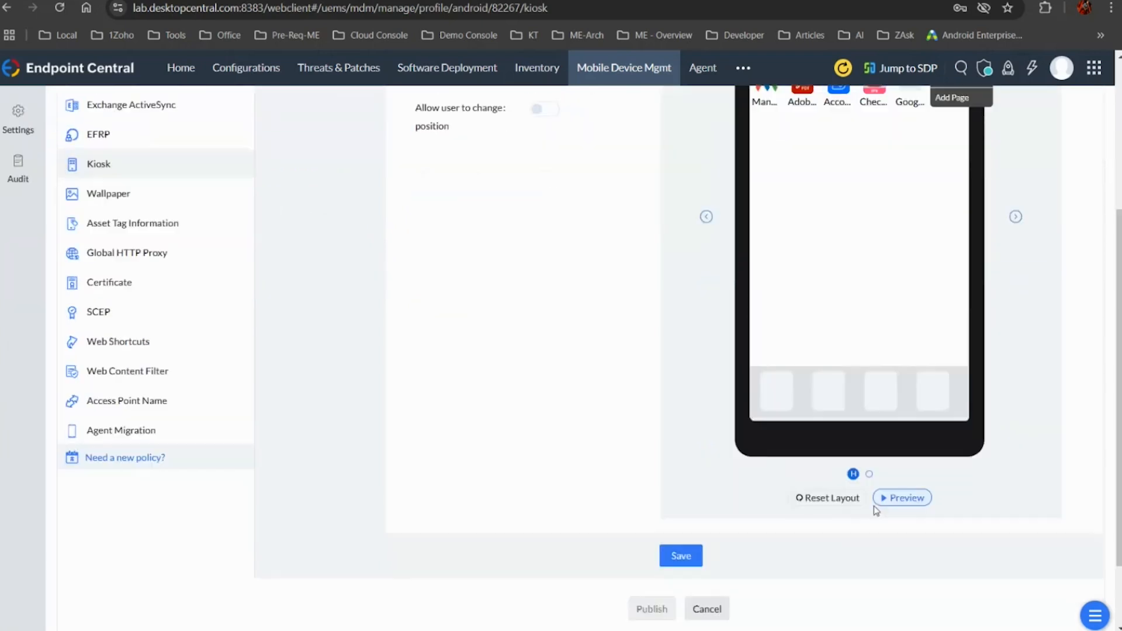
scroll(874, 506, "up", 3)
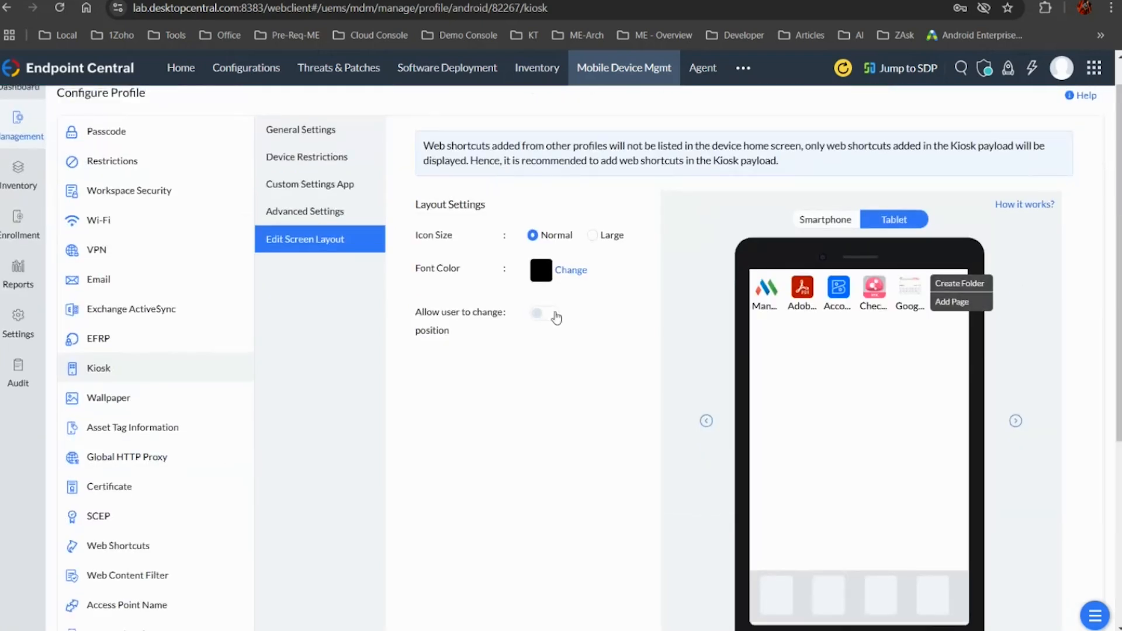
left_click(556, 316)
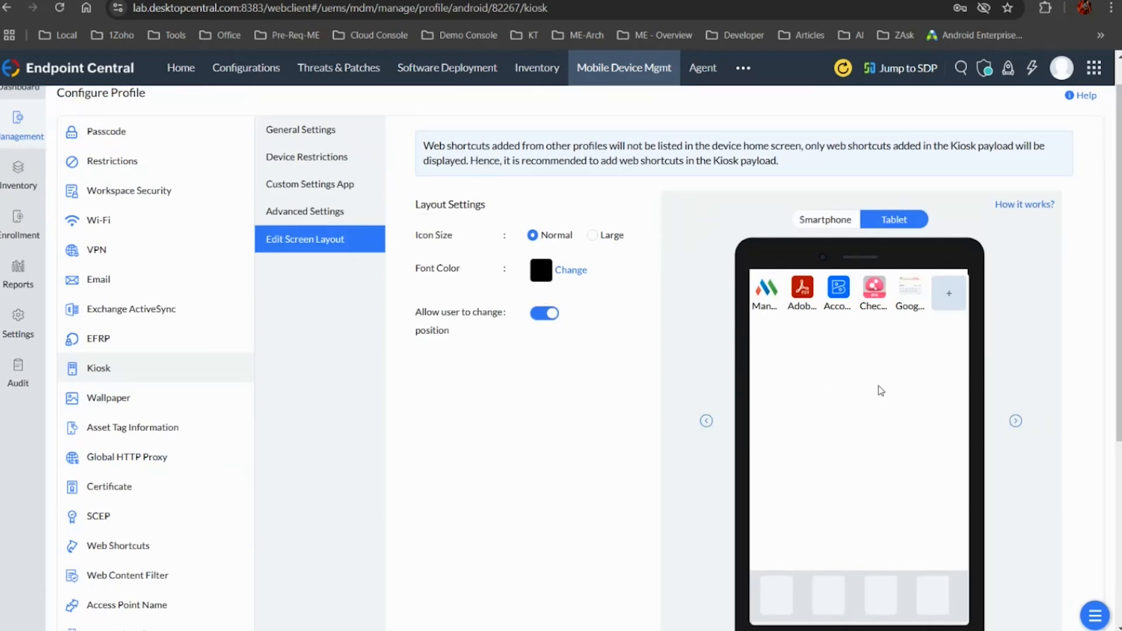
scroll(877, 388, "down", 3)
left_click(900, 535)
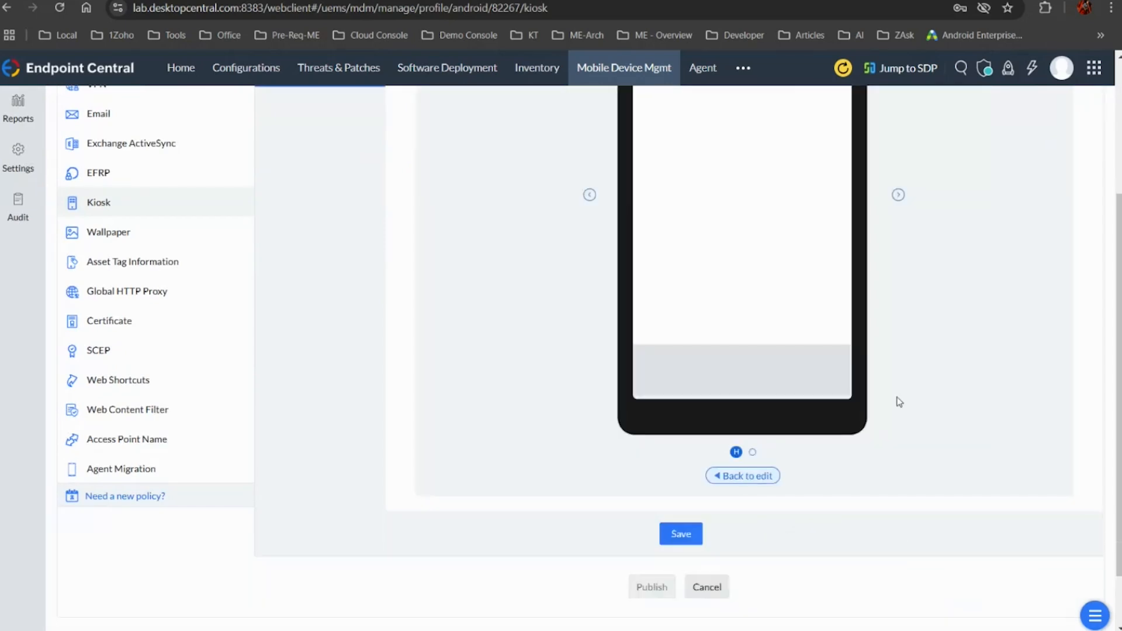
scroll(795, 304, "up", 2)
scroll(796, 305, "up", 2)
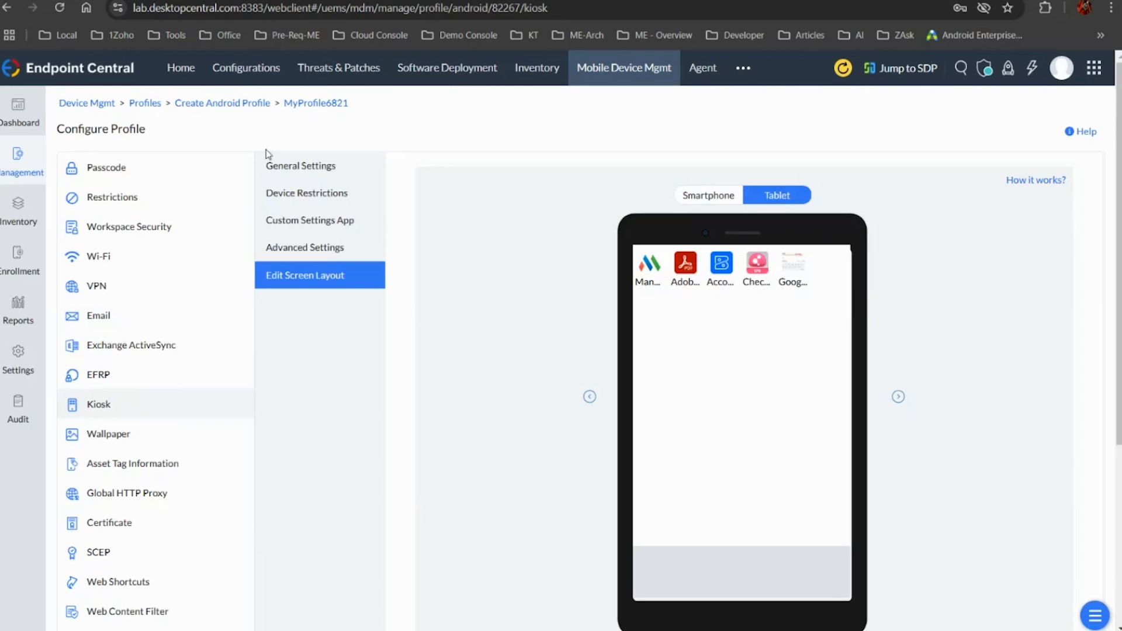
Restrict the Power Button and Back Button in the kiosk's device restrictions
left_click(346, 175)
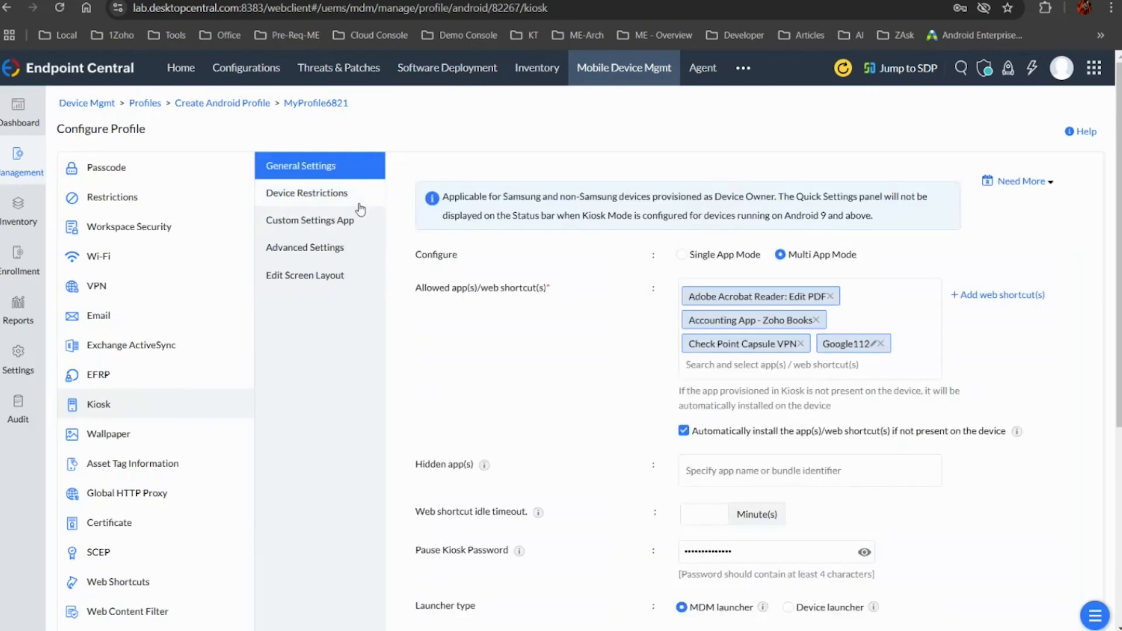
left_click(358, 202)
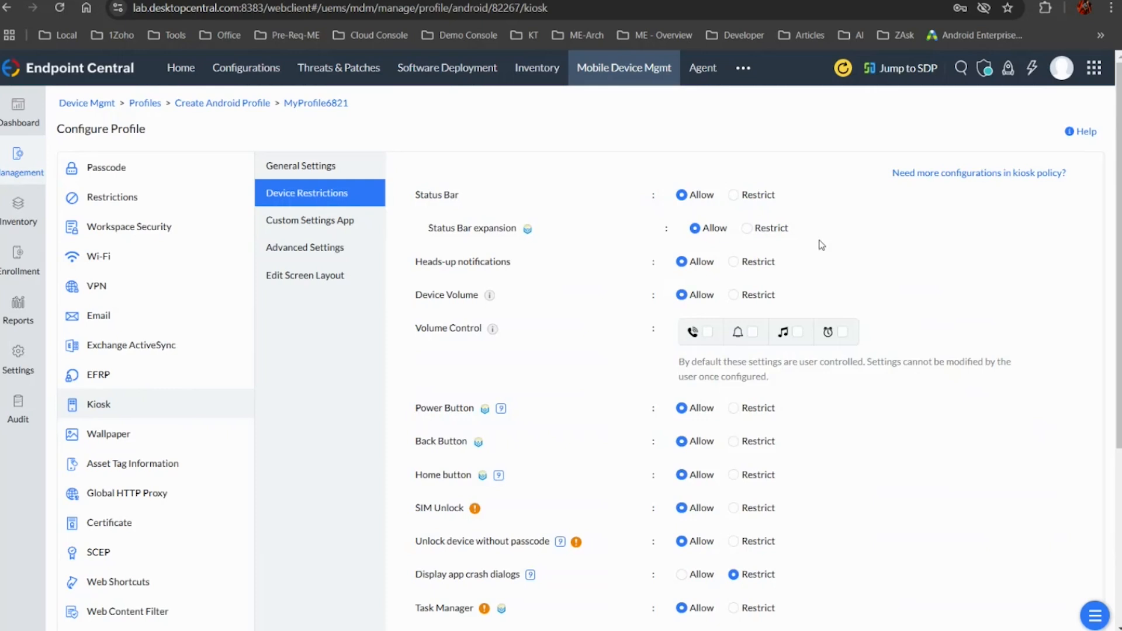
mouse_move(684, 344)
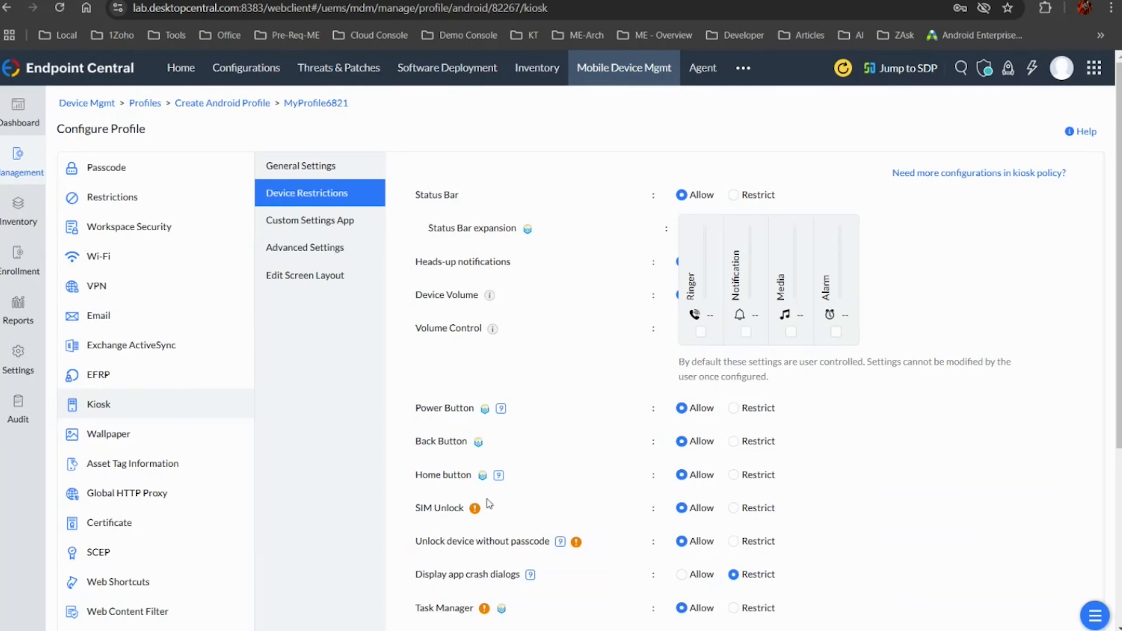
left_click(734, 409)
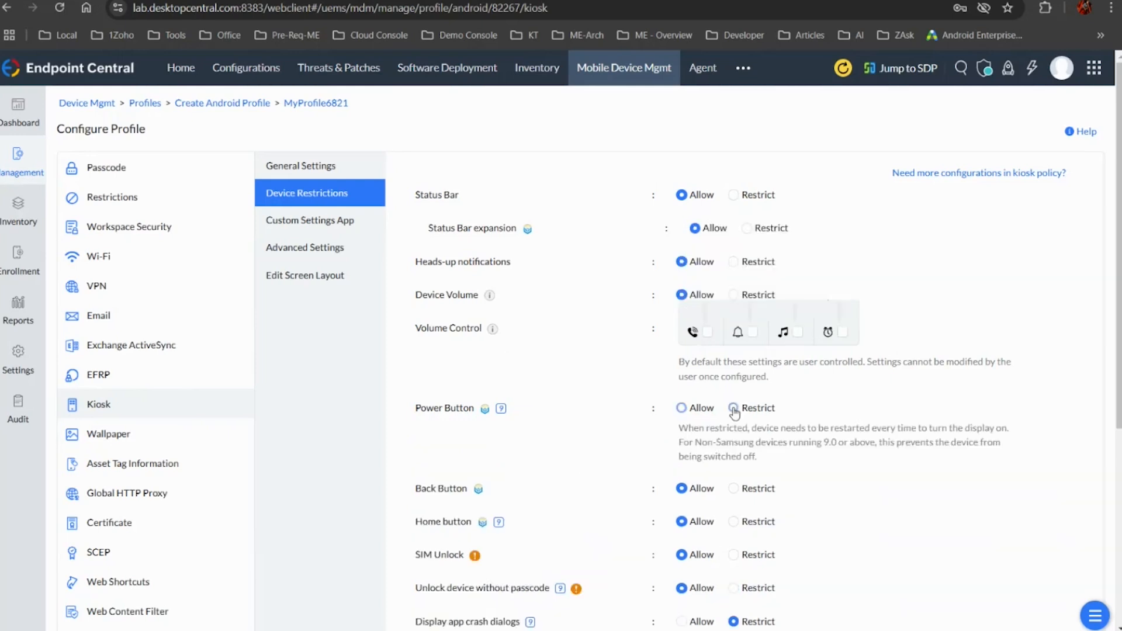
left_click(734, 488)
scroll(864, 388, "down", 5)
scroll(864, 388, "up", 5)
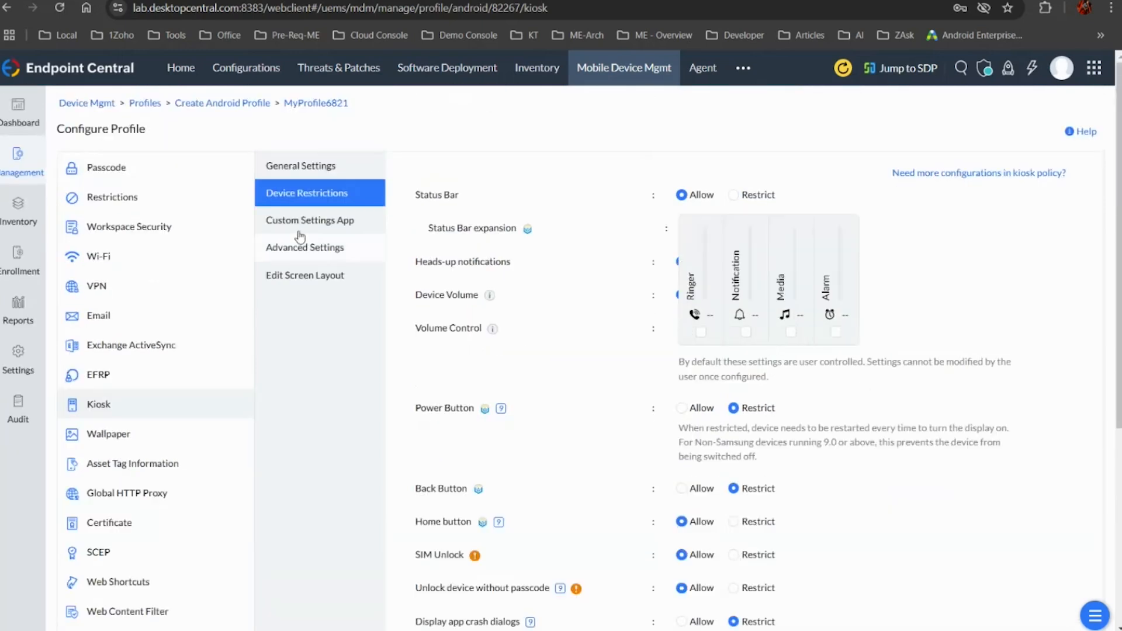
Enable Show Custom Settings for the kiosk with Screen Orientation set to Always portrait, and return to the general kiosk settings
left_click(316, 222)
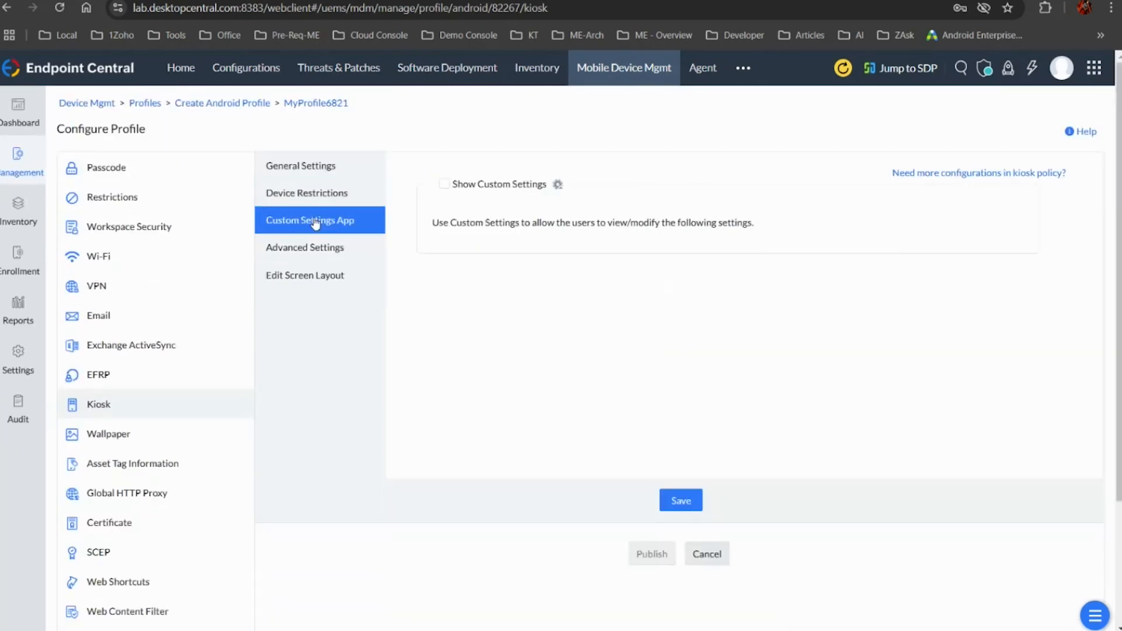
left_click(445, 183)
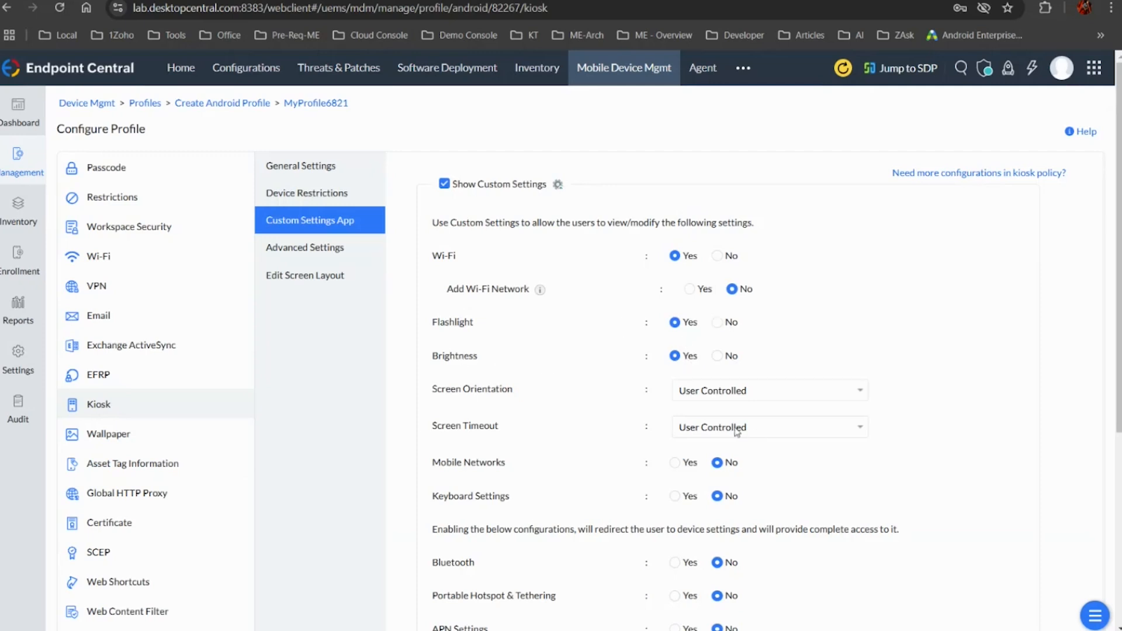
left_click(714, 391)
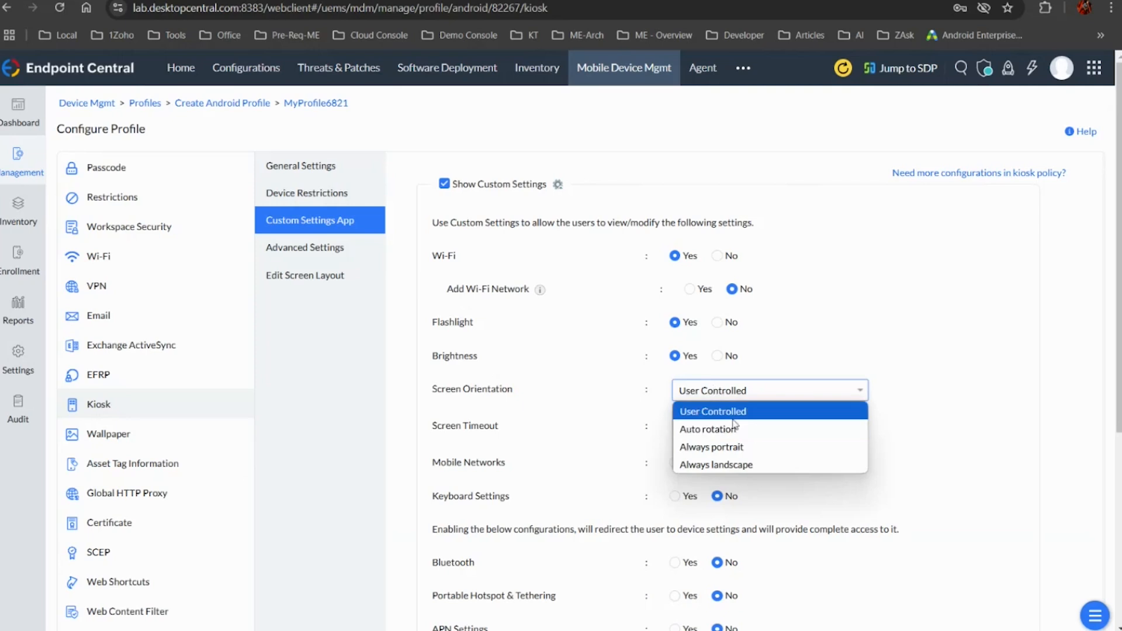
left_click(762, 453)
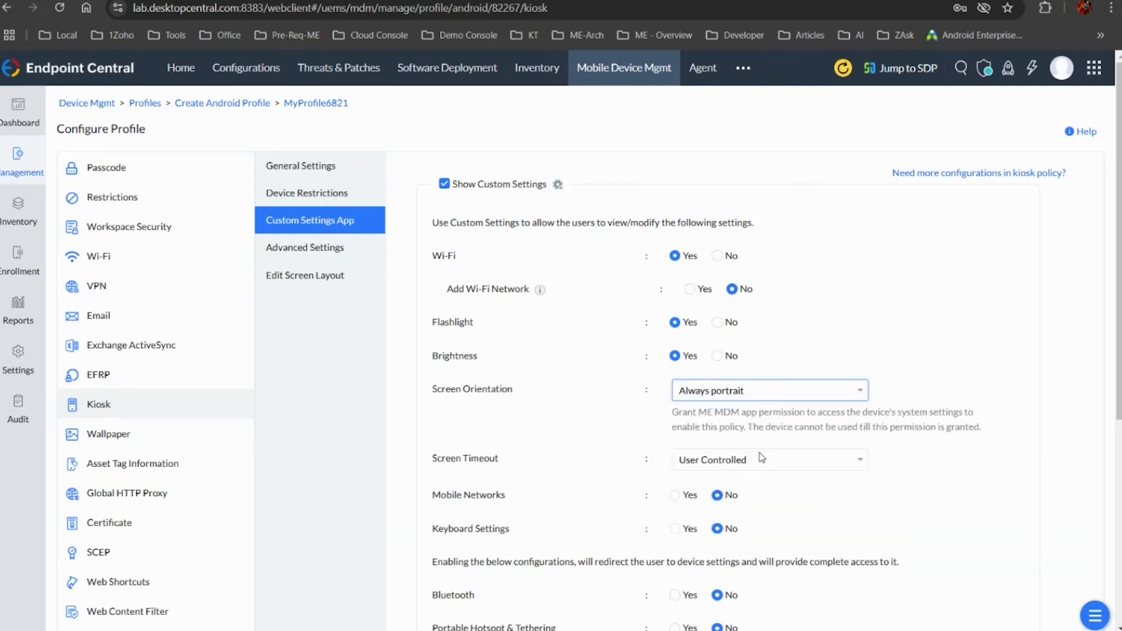
scroll(760, 456, "down", 3)
scroll(760, 456, "up", 3)
left_click(331, 174)
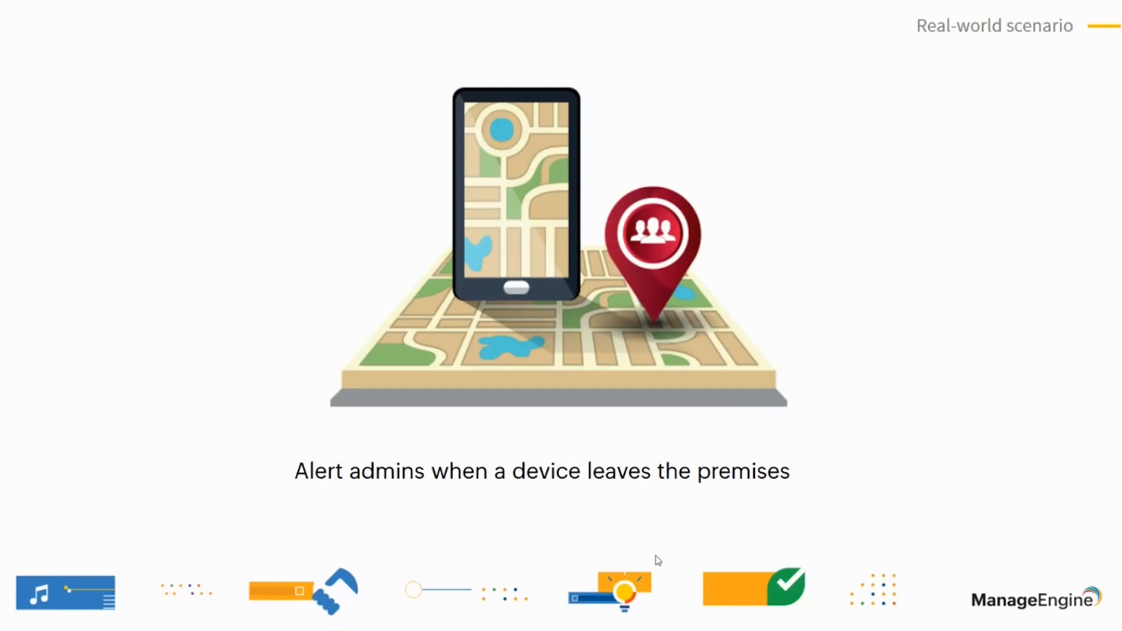
Switch from the slides to Endpoint Central, start a new geofence policy with the Within criterion, and open the form for creating a fence
key("alt+Tab")
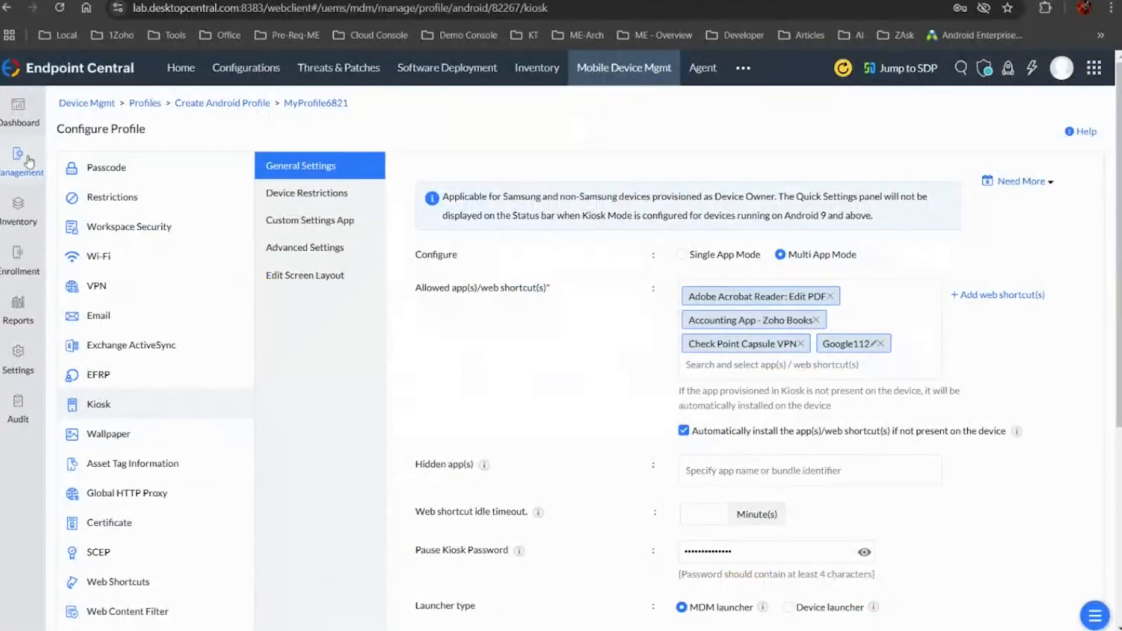
left_click(29, 162)
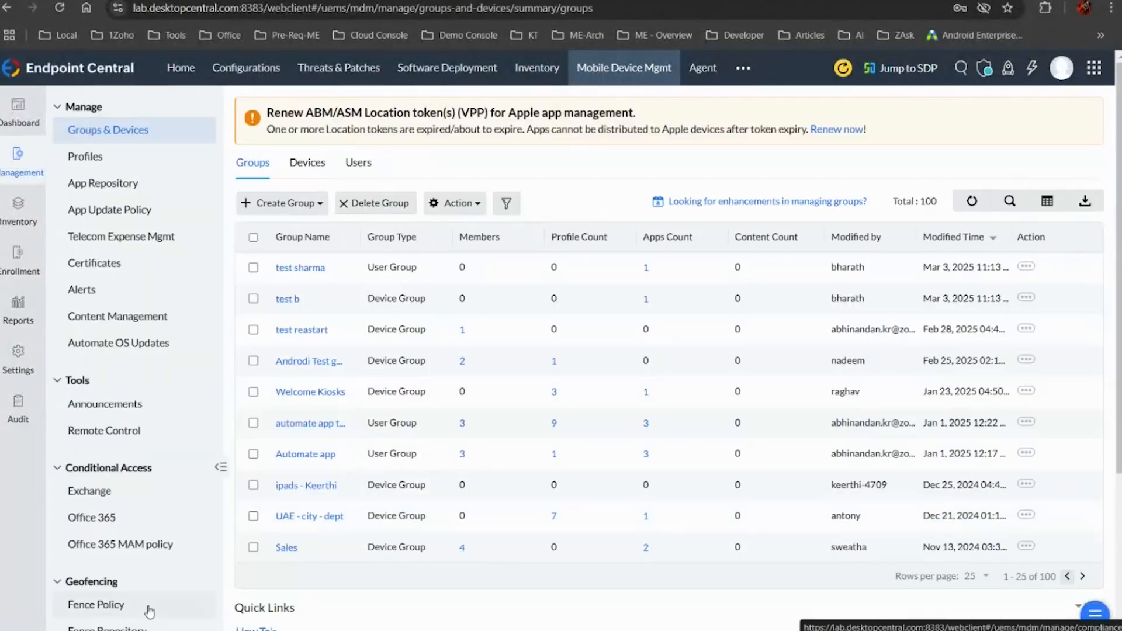
left_click(149, 610)
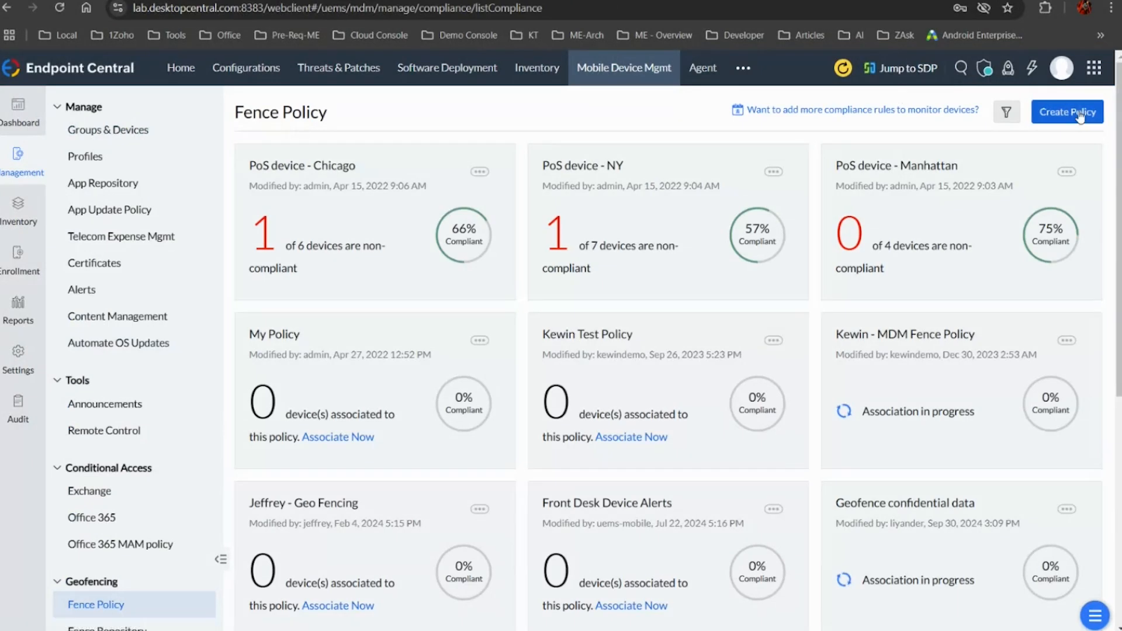
left_click(1080, 116)
left_click(504, 250)
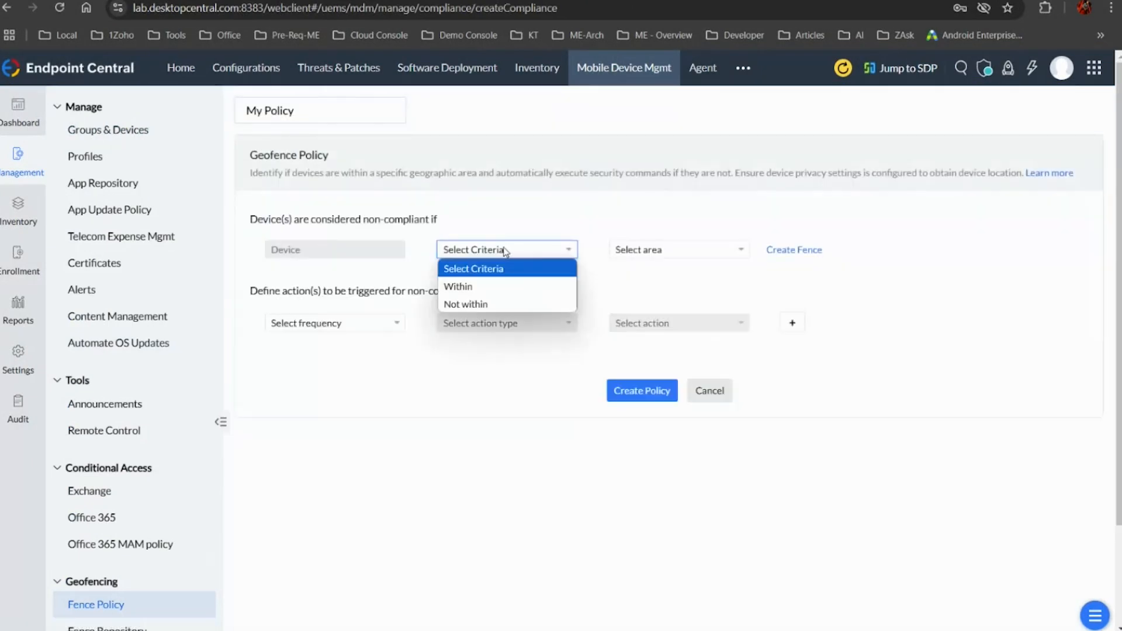
left_click(458, 286)
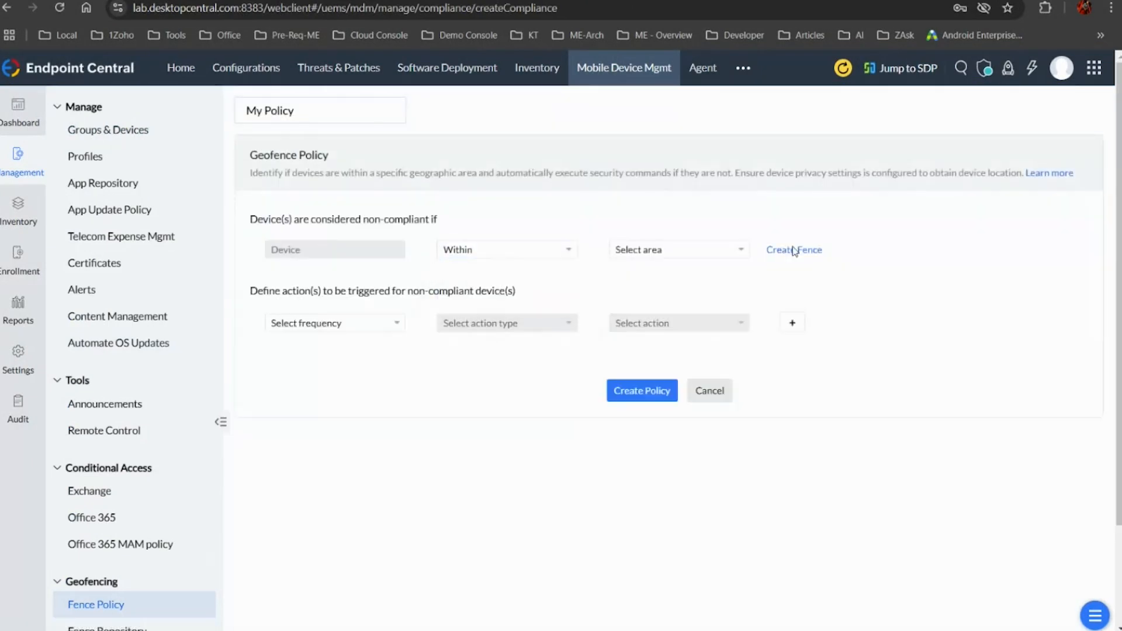
left_click(783, 250)
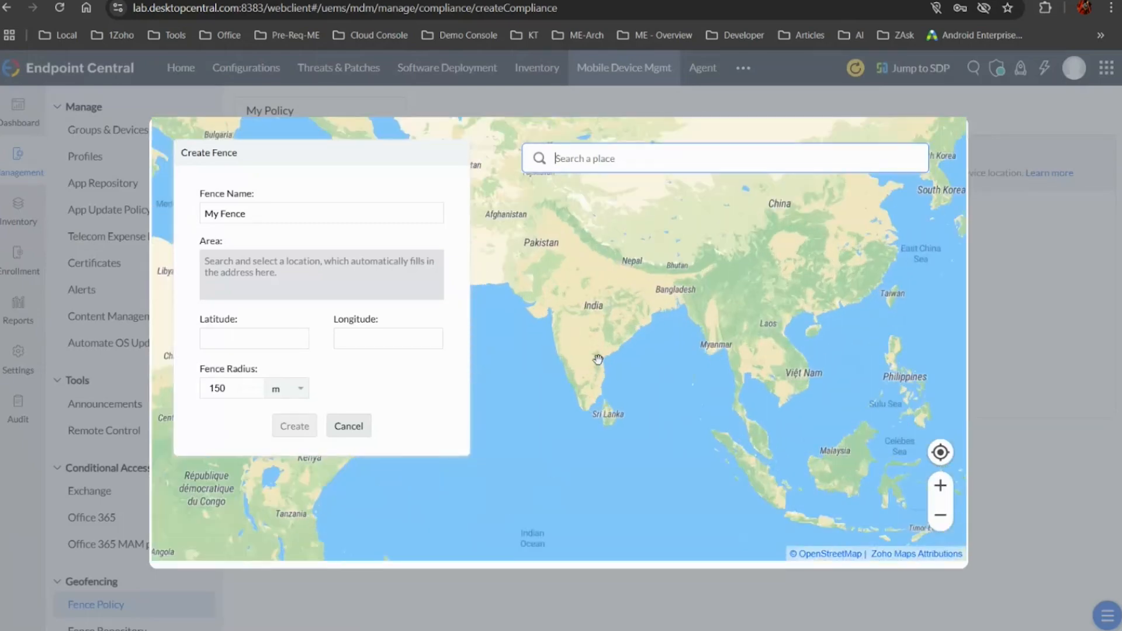
Search the fence map for "zoho" and "zoho south" to locate the fence area
scroll(598, 358, "up", 1)
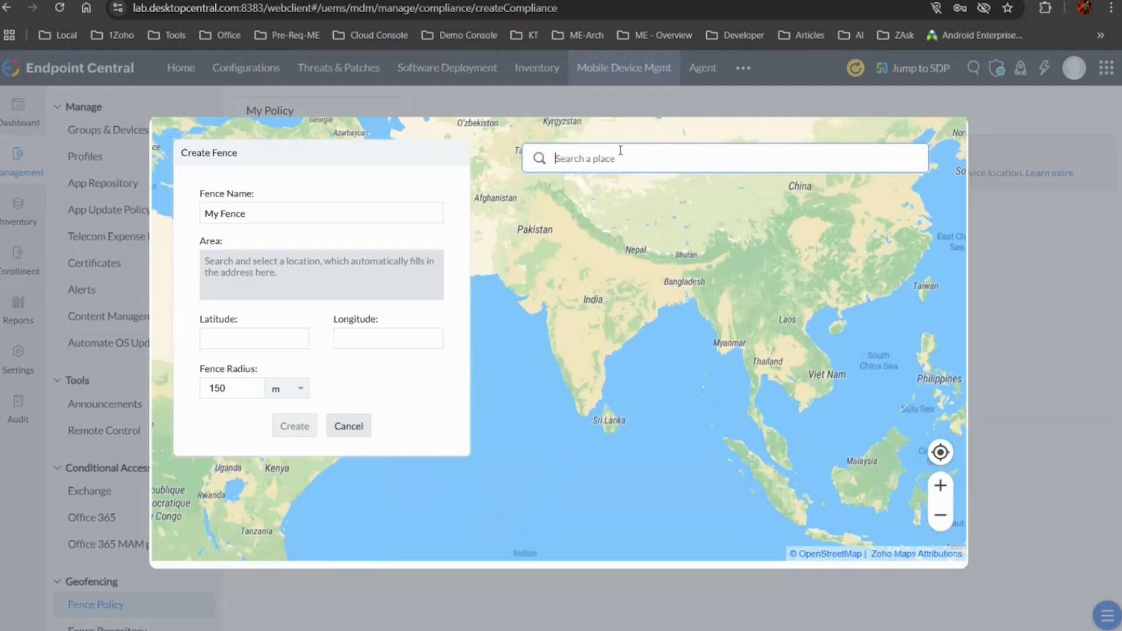
type("zoho")
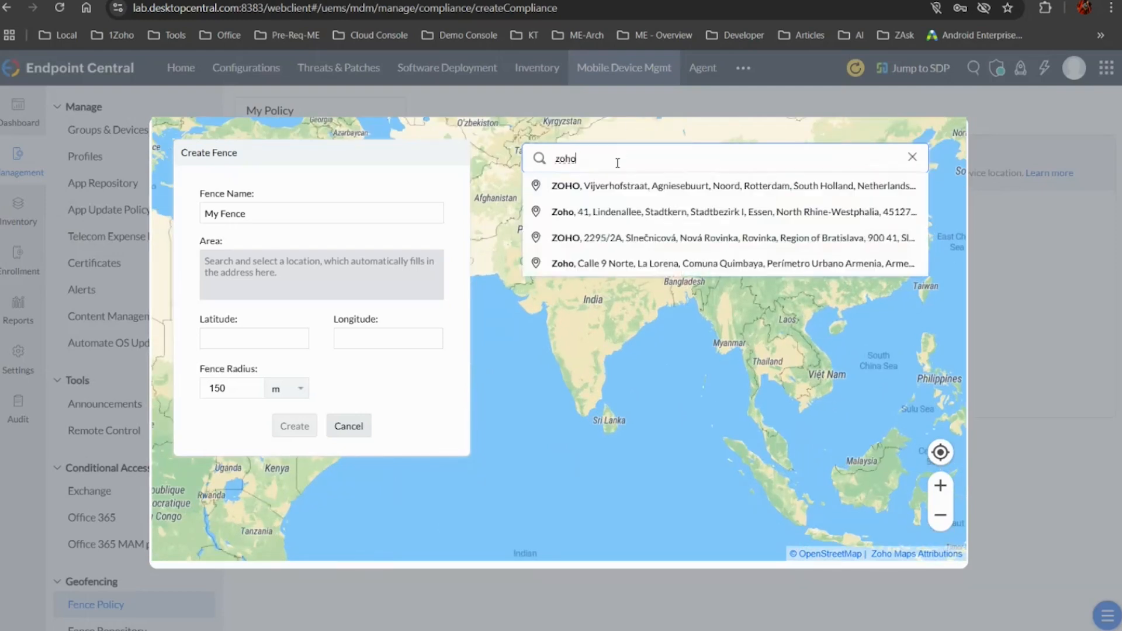
key("BackSpace")
key("BackSpace")
key("BackSpace")
key("BackSpace")
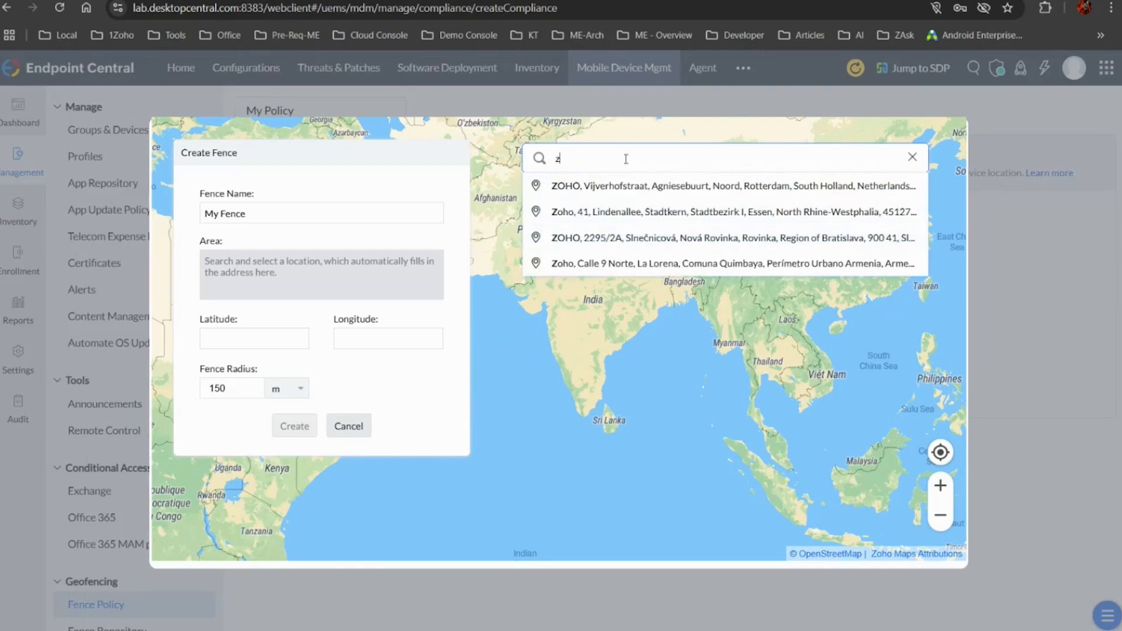
type("zoho")
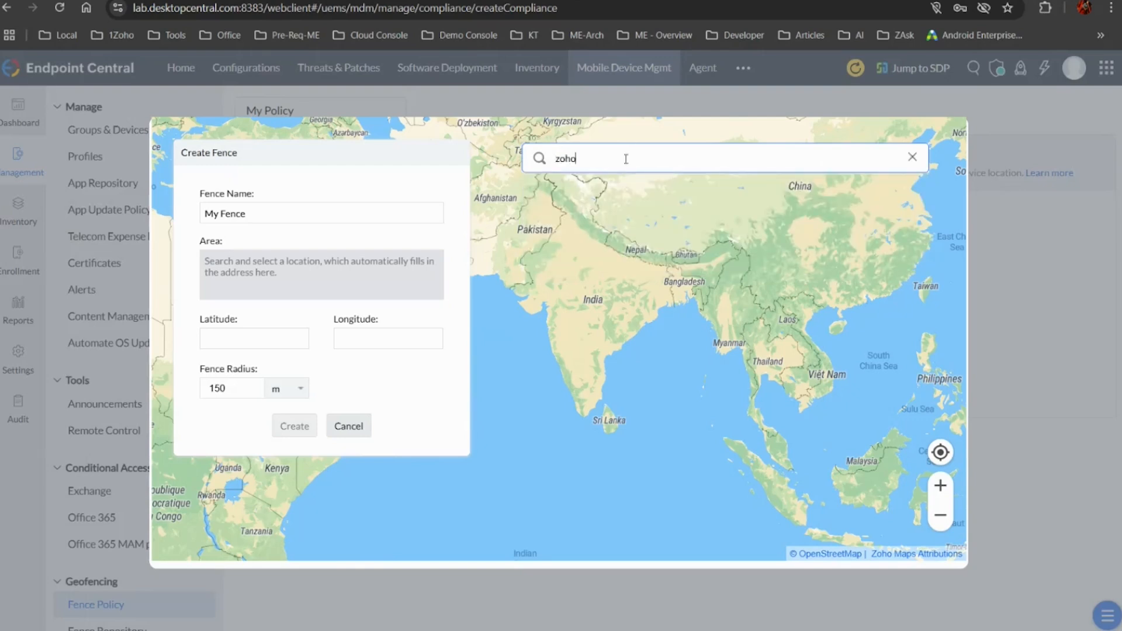
type(" south")
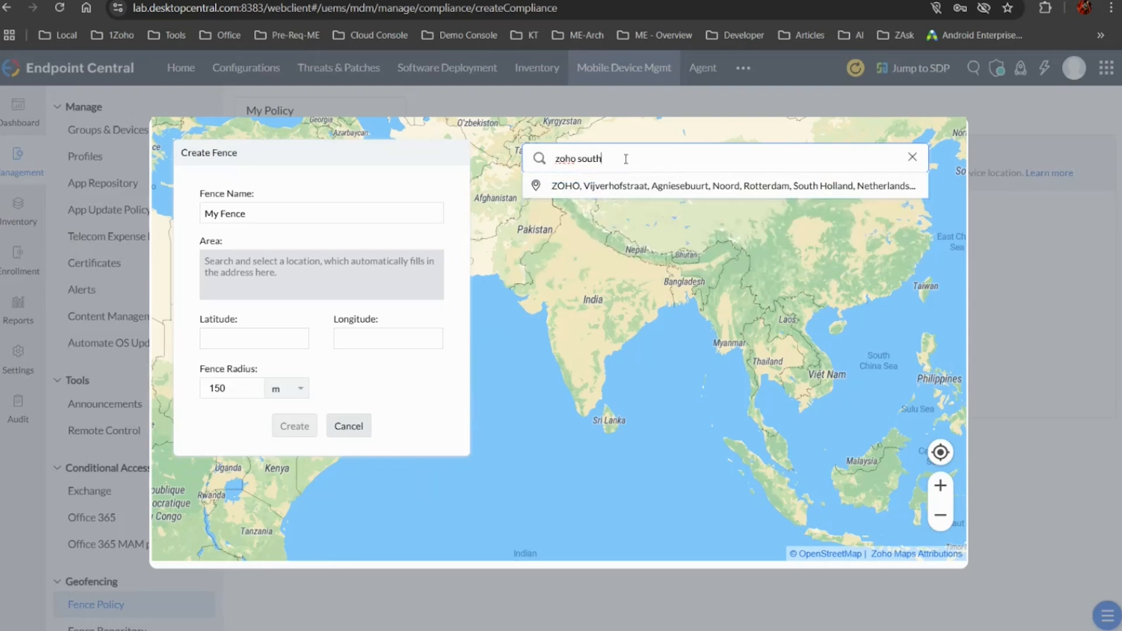
Change the place search on the fence map to "zoho chennai"
key("BackSpace")
key("BackSpace")
key("BackSpace")
key("BackSpace")
key("BackSpace")
type("chenai")
key("BackSpace")
key("BackSpace")
type("nai")
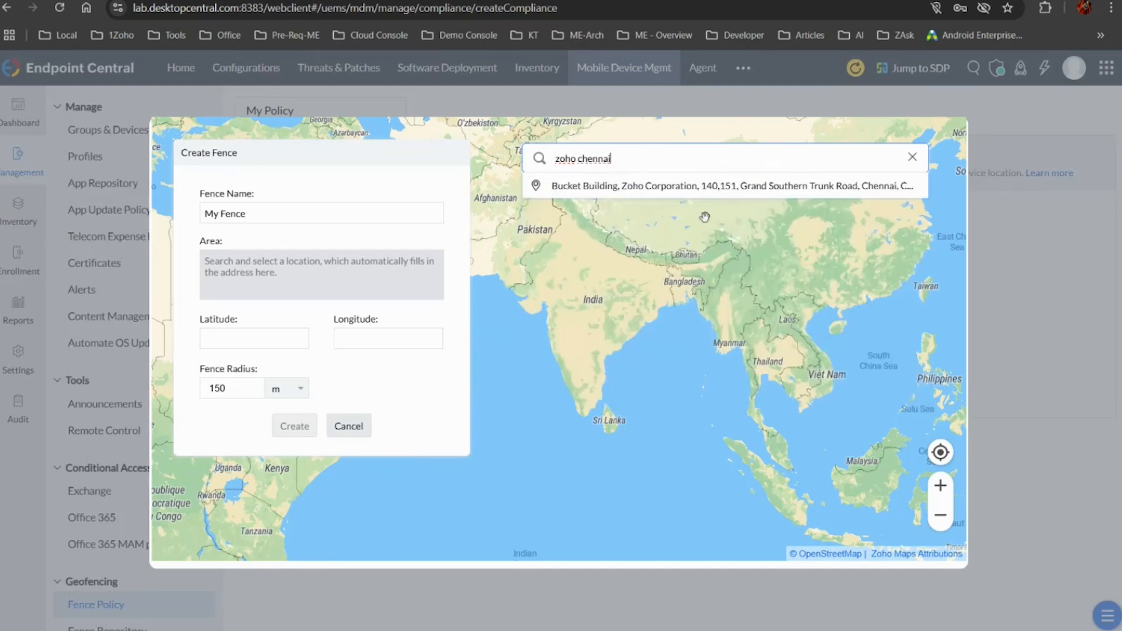
Place the fence at the Bucket Building, Zoho Corporation search result and set its radius to 200 m
left_click(659, 184)
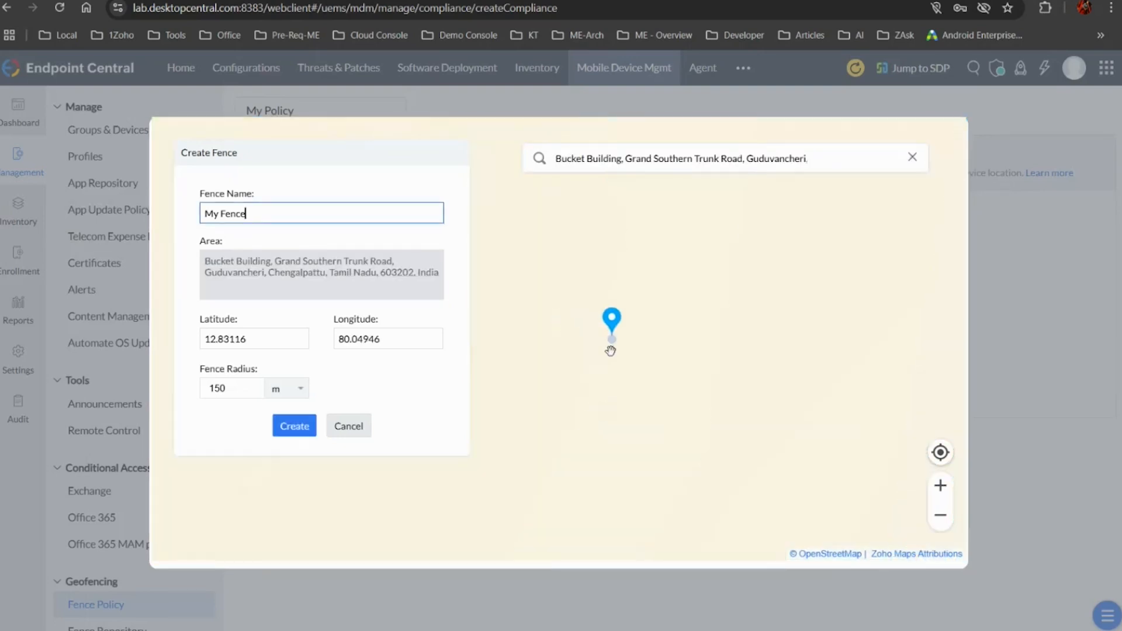
scroll(719, 361, "up", 3)
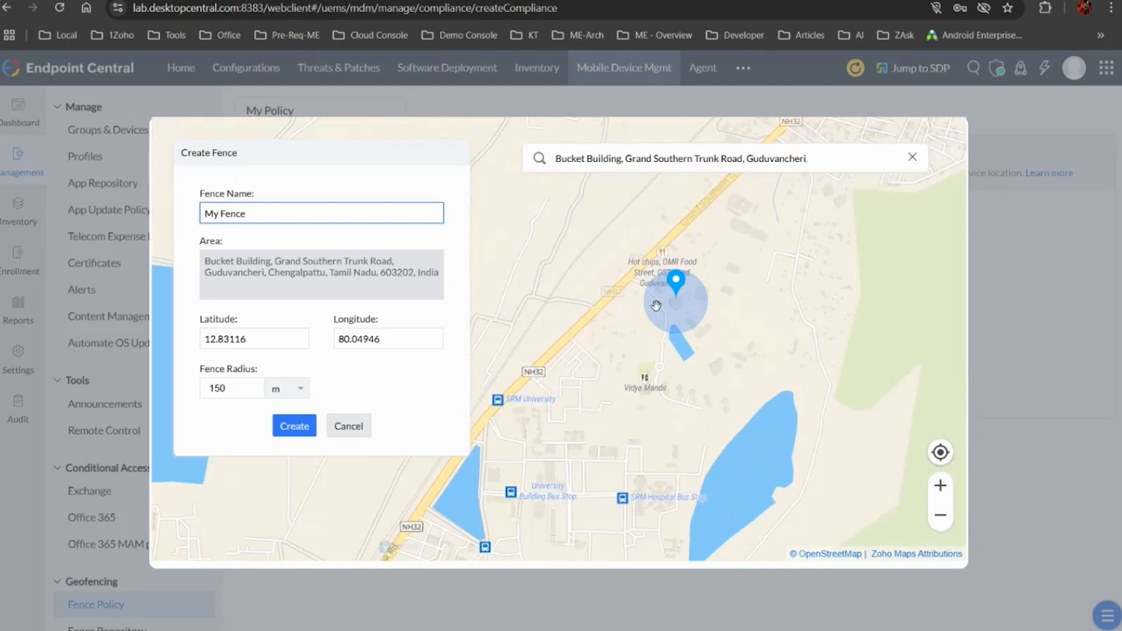
scroll(658, 298, "up", 2)
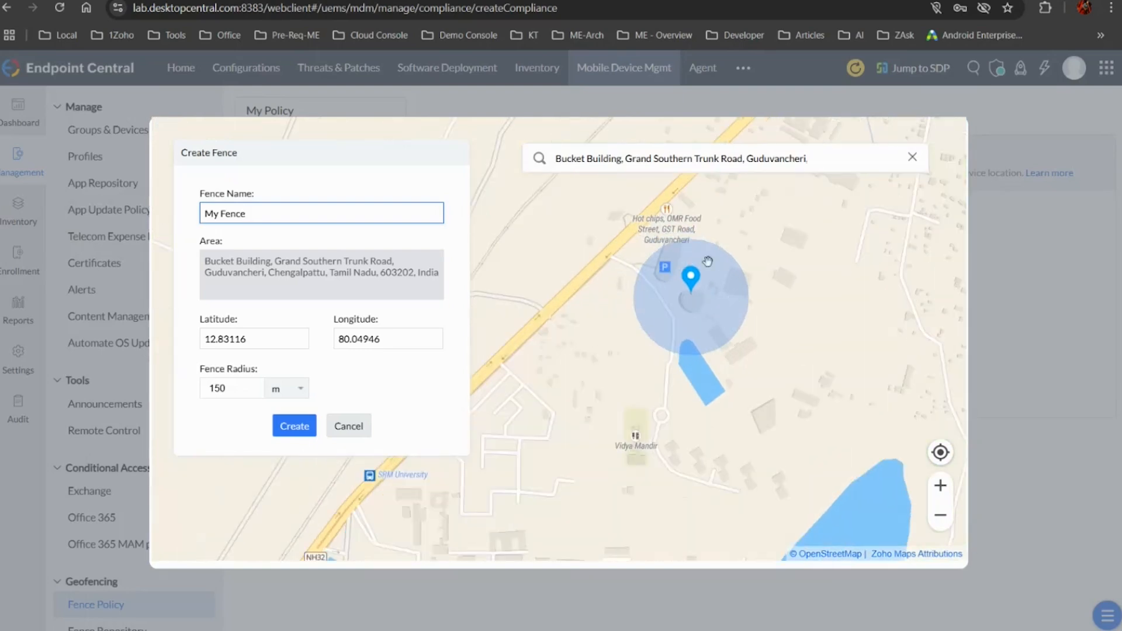
double_click(245, 391)
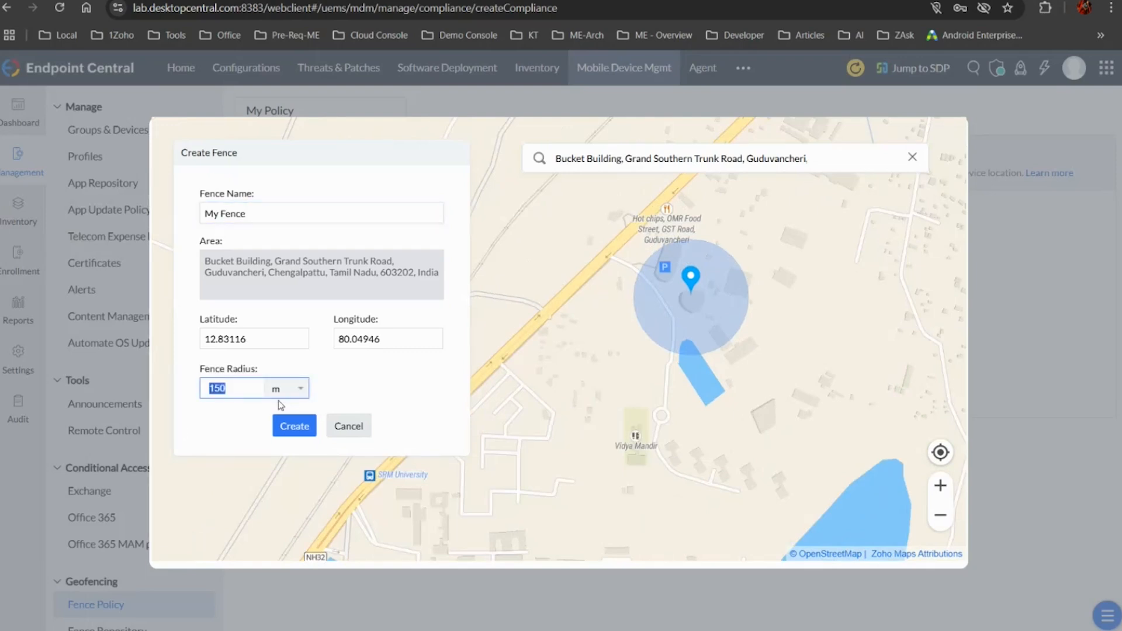
left_click(295, 389)
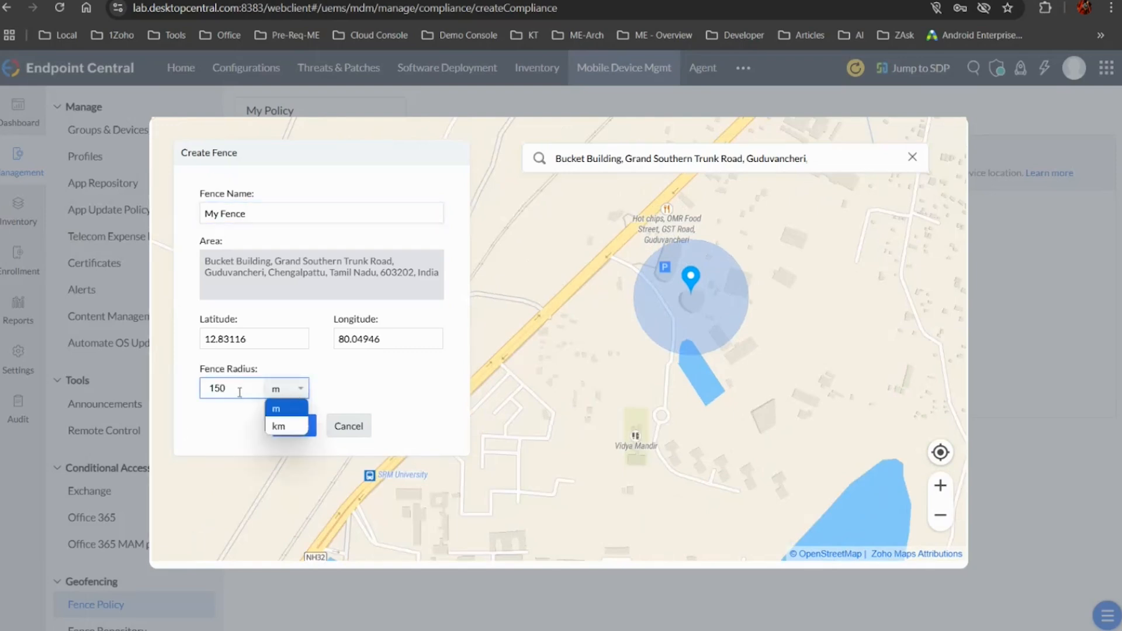
left_click(239, 393)
left_click_drag(240, 393, 208, 393)
type("200")
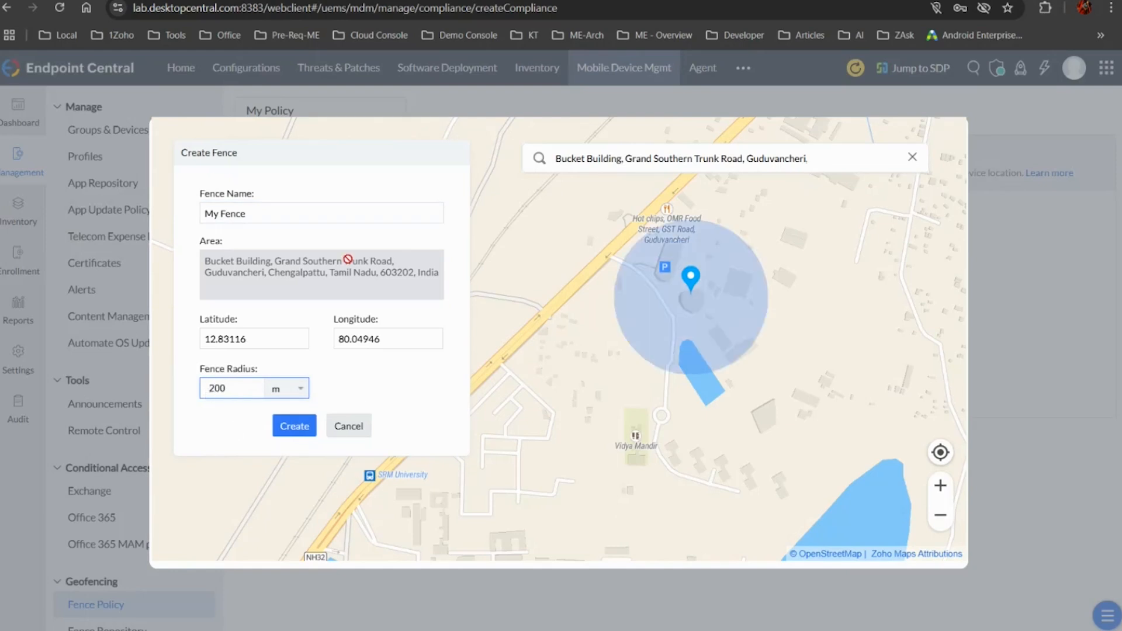
Name the fence Team and discard it, returning to the geofence policy
triple_click(290, 214)
type("Team")
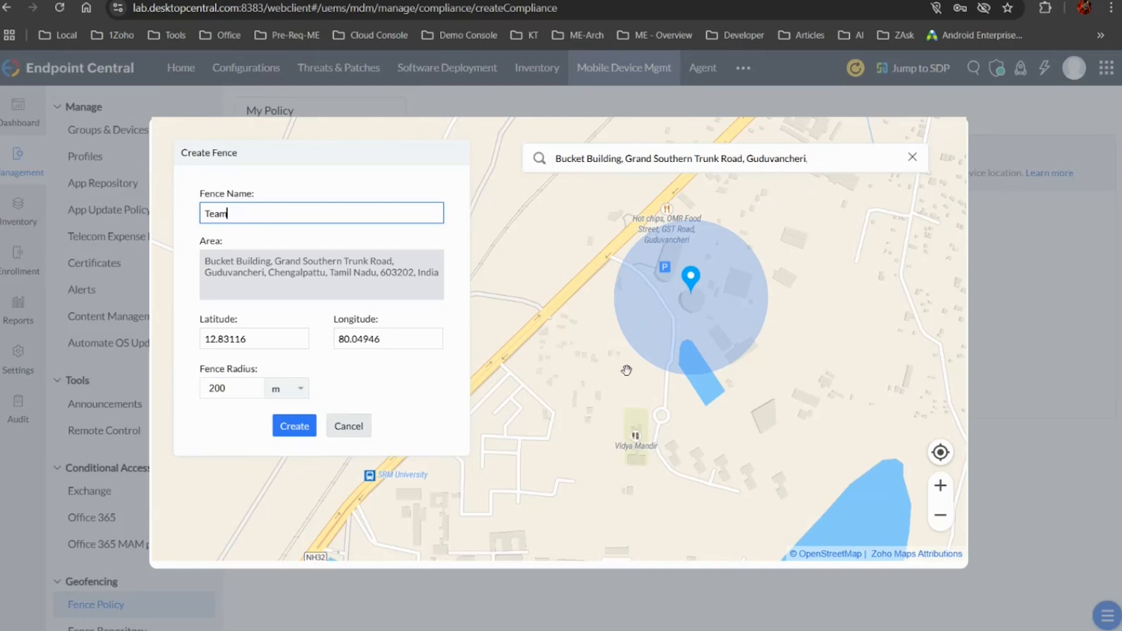
left_click(344, 430)
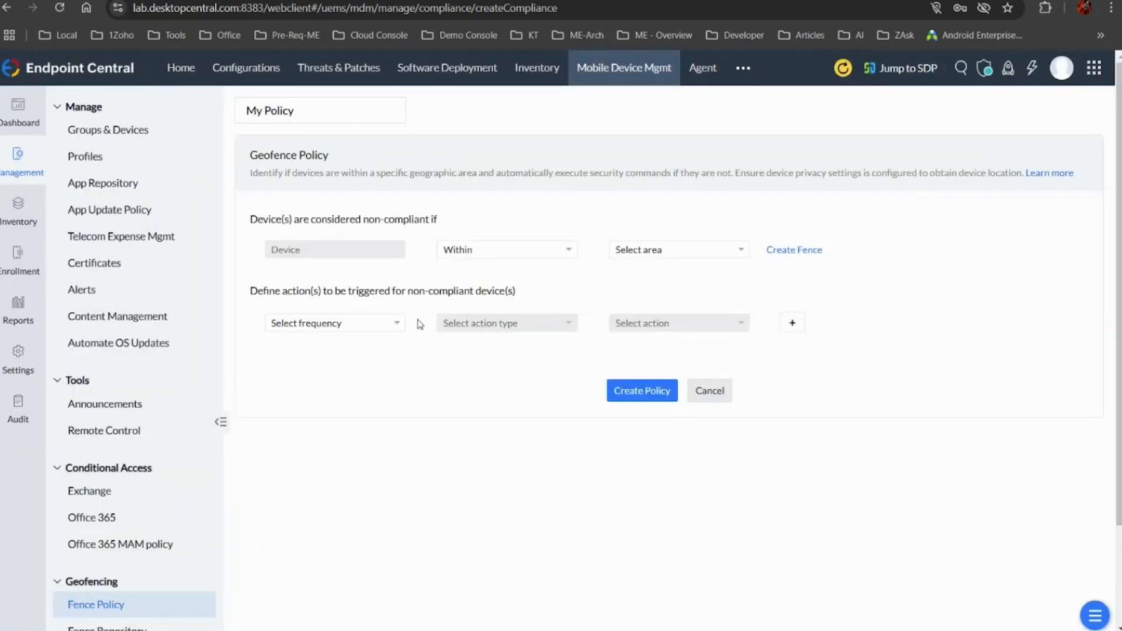
right_click(369, 327)
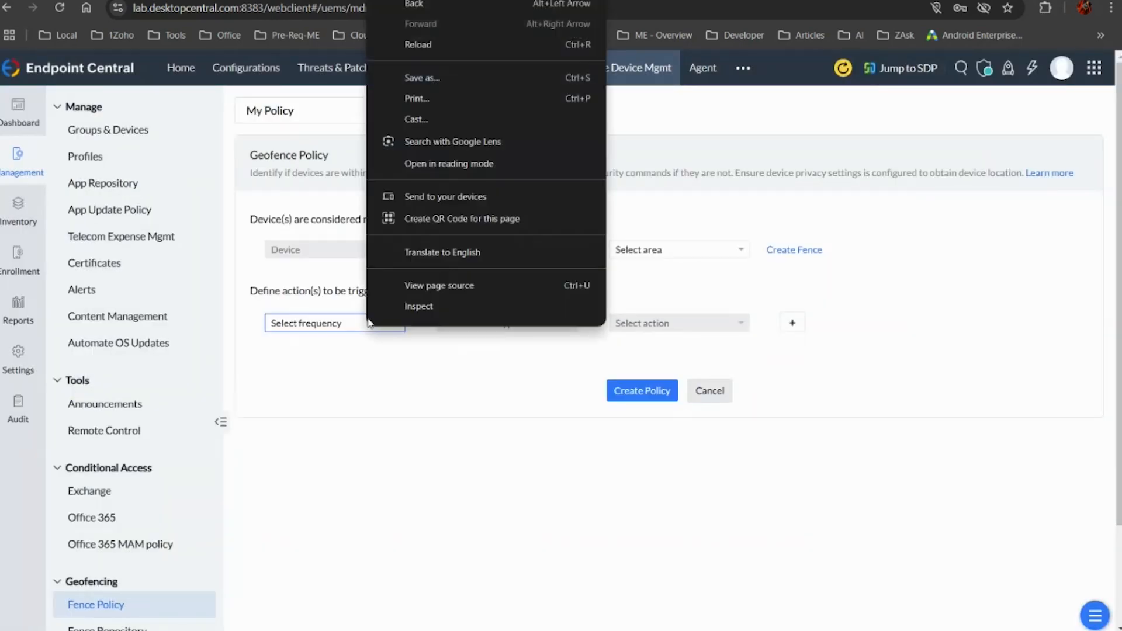
right_click(318, 333)
left_click(668, 292)
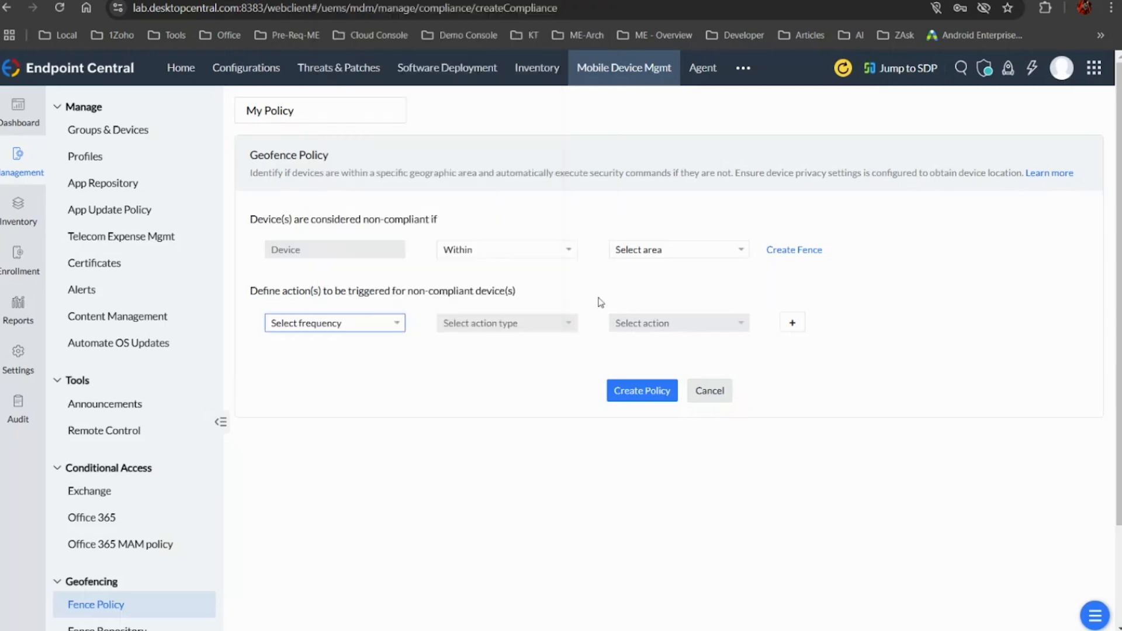
Switch the non-compliance criterion to Not within and set it back to Within
left_click(537, 252)
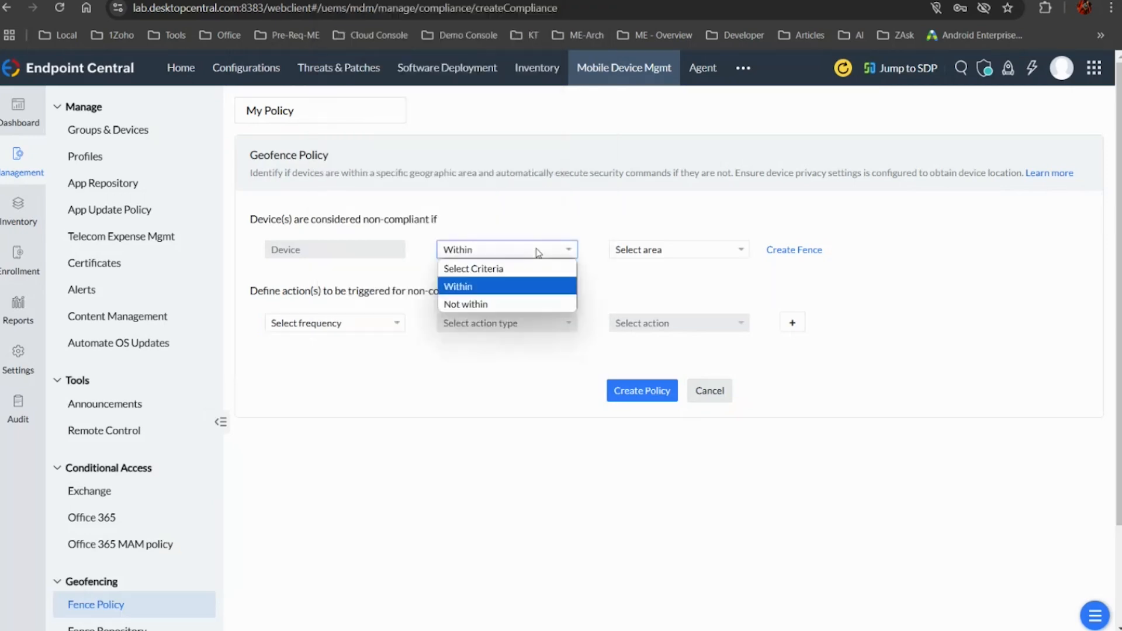
left_click(489, 303)
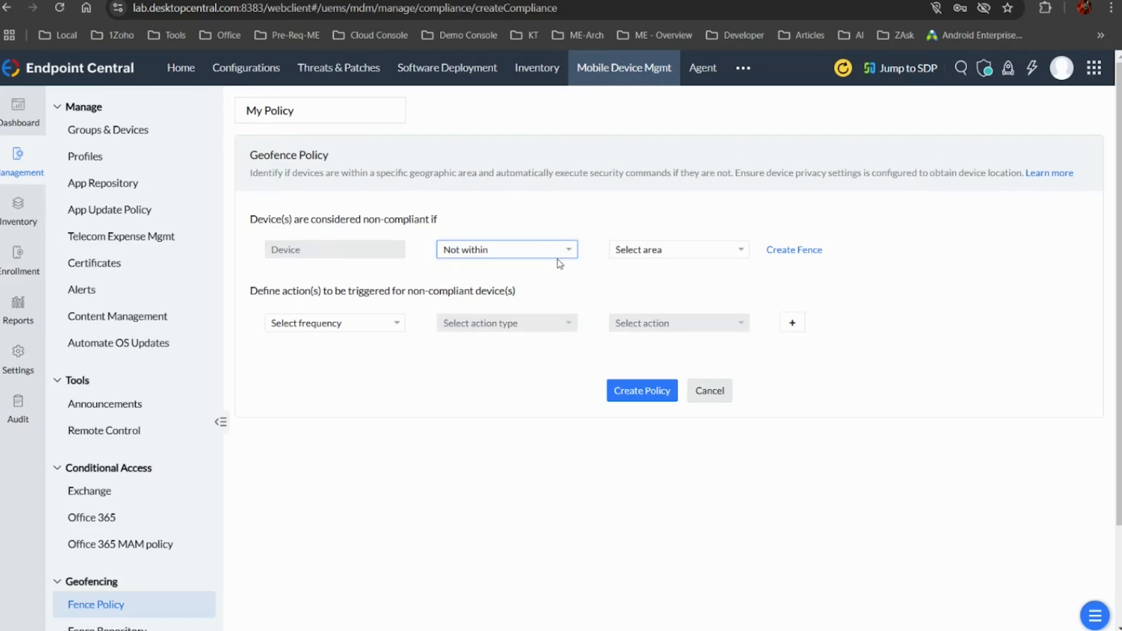
left_click(565, 251)
left_click(491, 304)
left_click(562, 255)
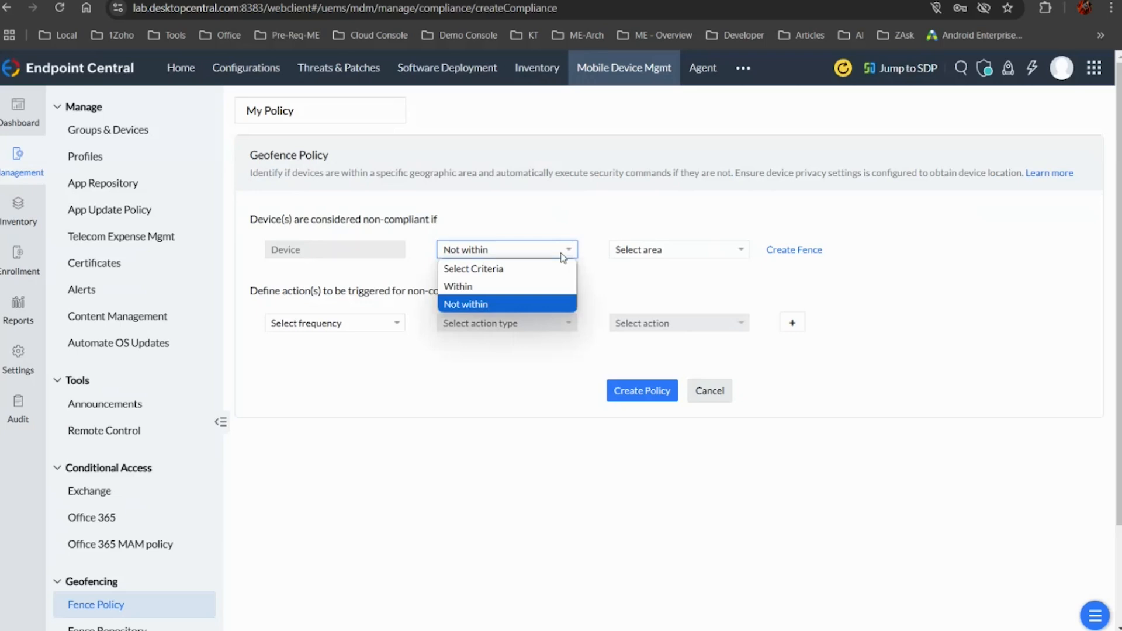
left_click(510, 286)
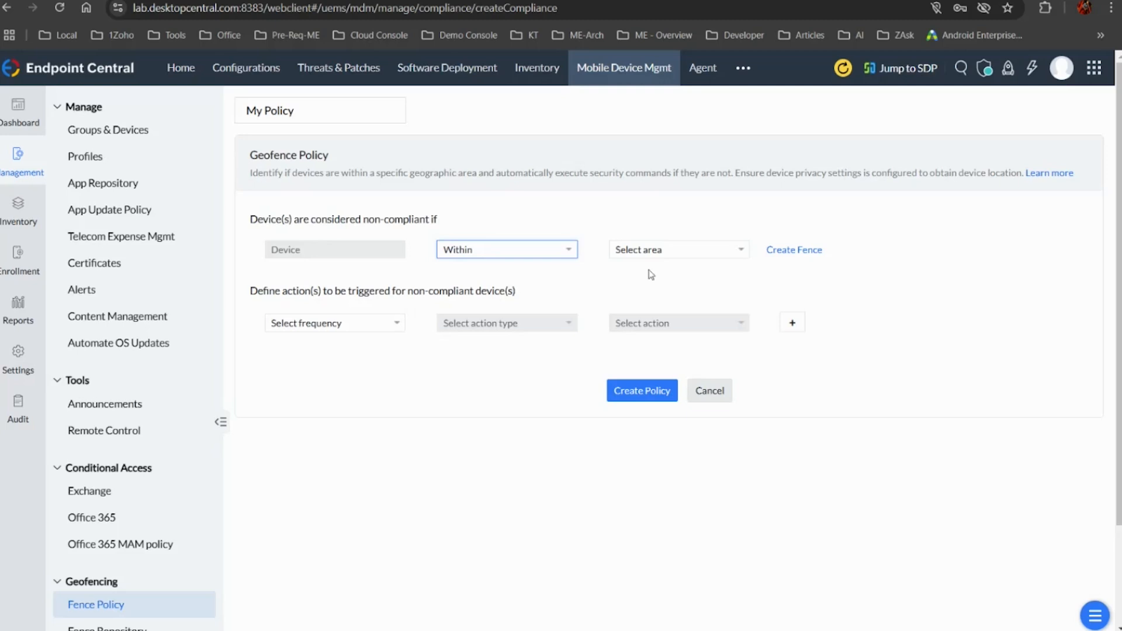
Define the first action for non-compliant devices as Immediately, Notify, Send email to admin
left_click_drag(409, 291, 495, 291)
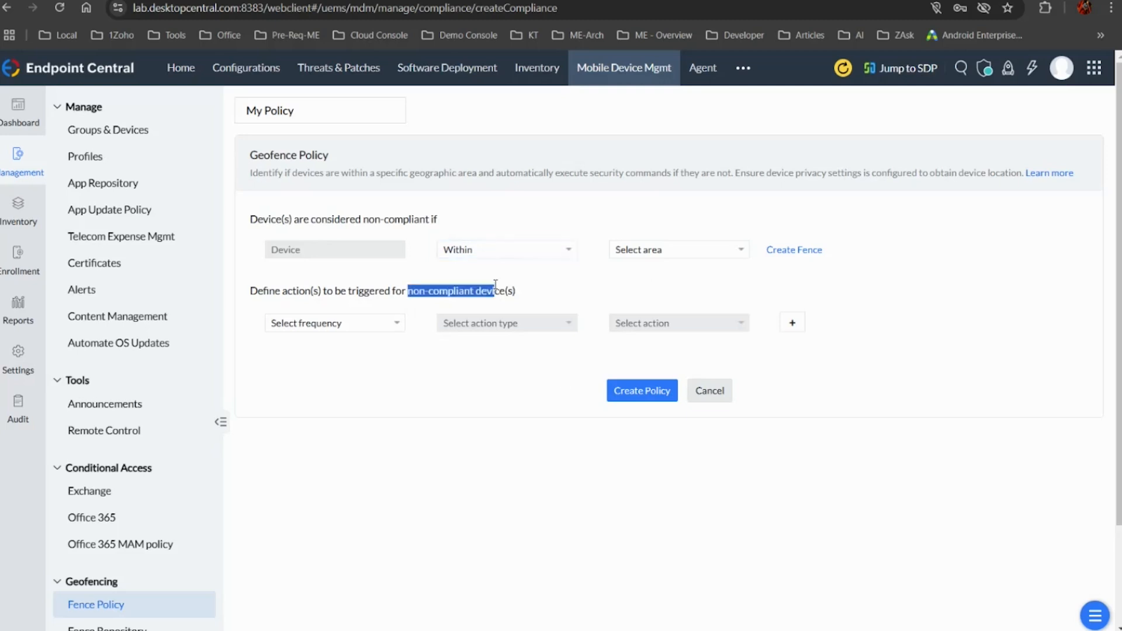
left_click(371, 323)
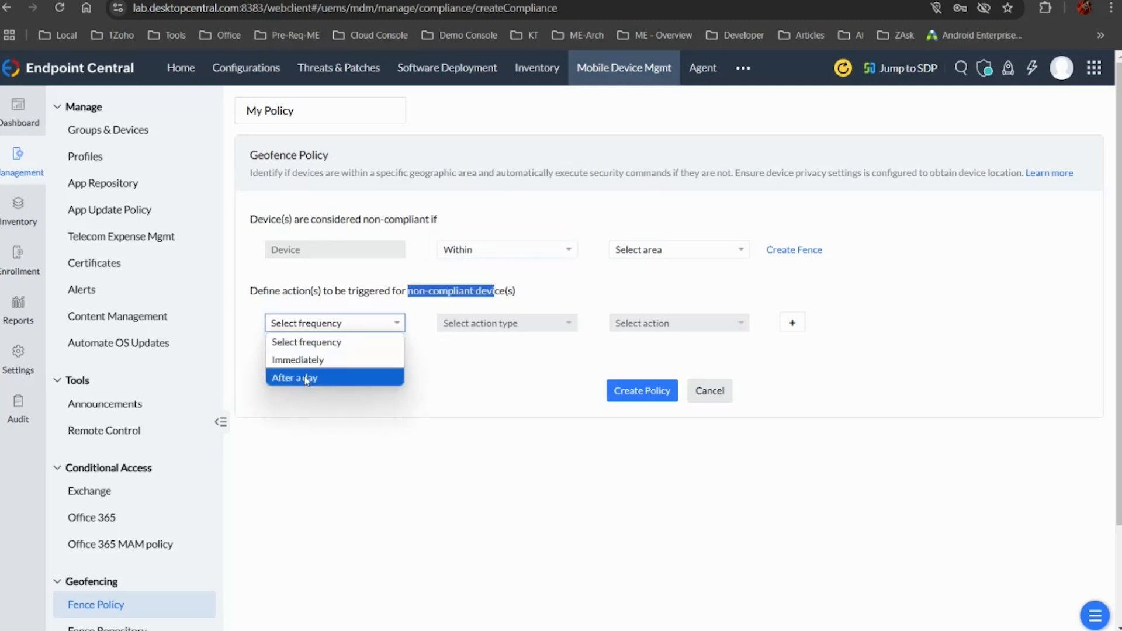
left_click(298, 359)
left_click(506, 323)
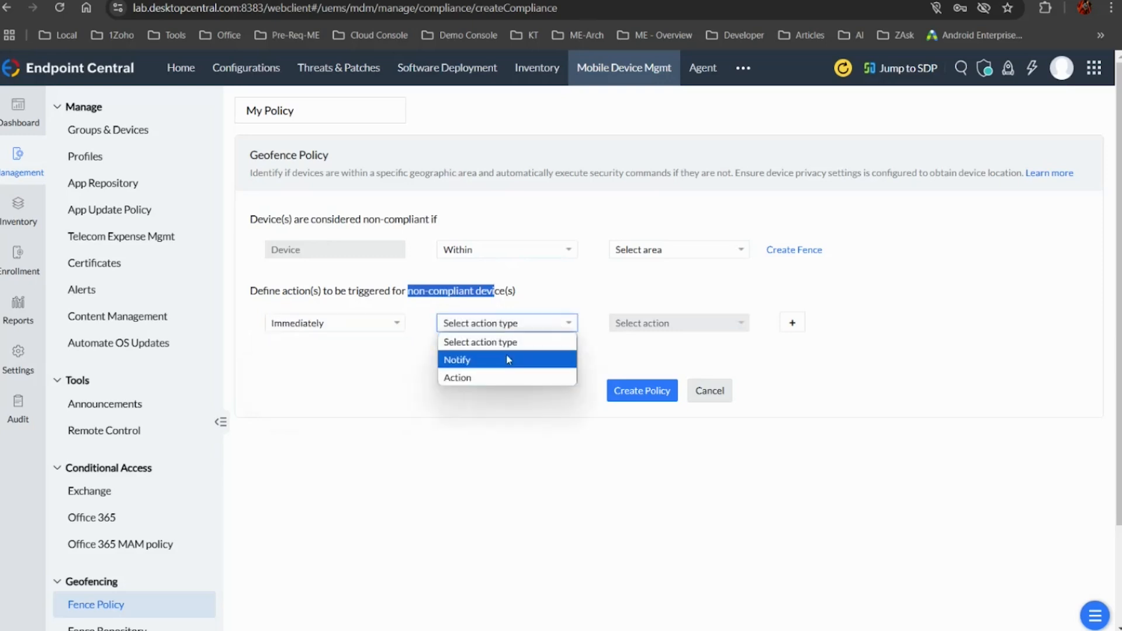
left_click(506, 358)
left_click(712, 331)
left_click(668, 360)
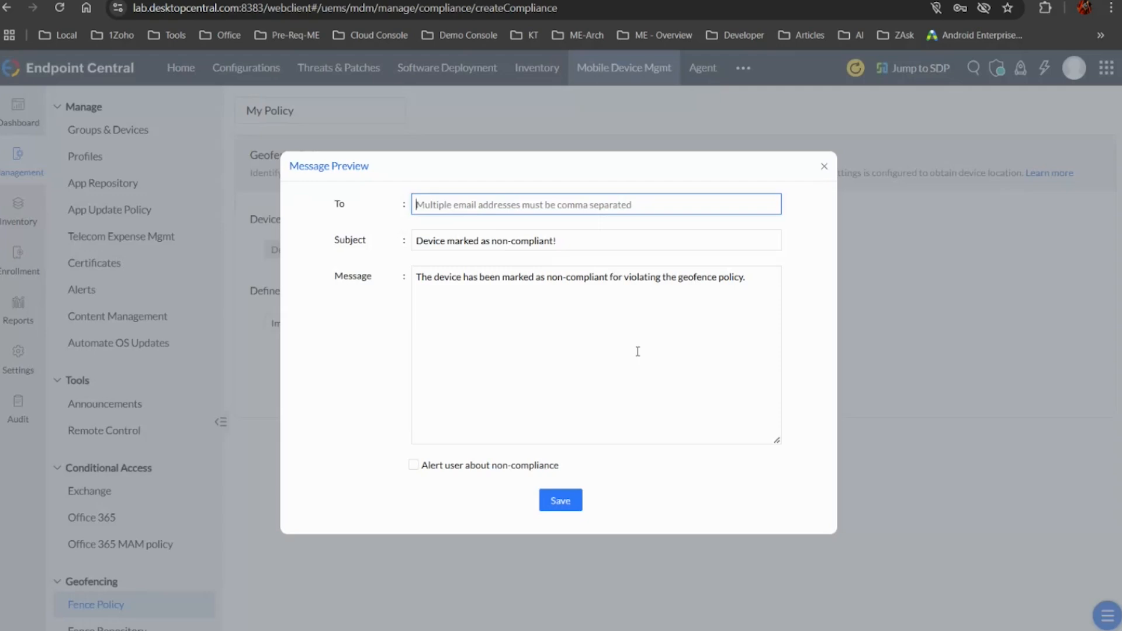
Set the notification subject to "mea" and enable Alert user about non-compliance, and close the message preview without saving
left_click_drag(612, 241, 435, 240)
left_click_drag(393, 272, 226, 304)
type("mea")
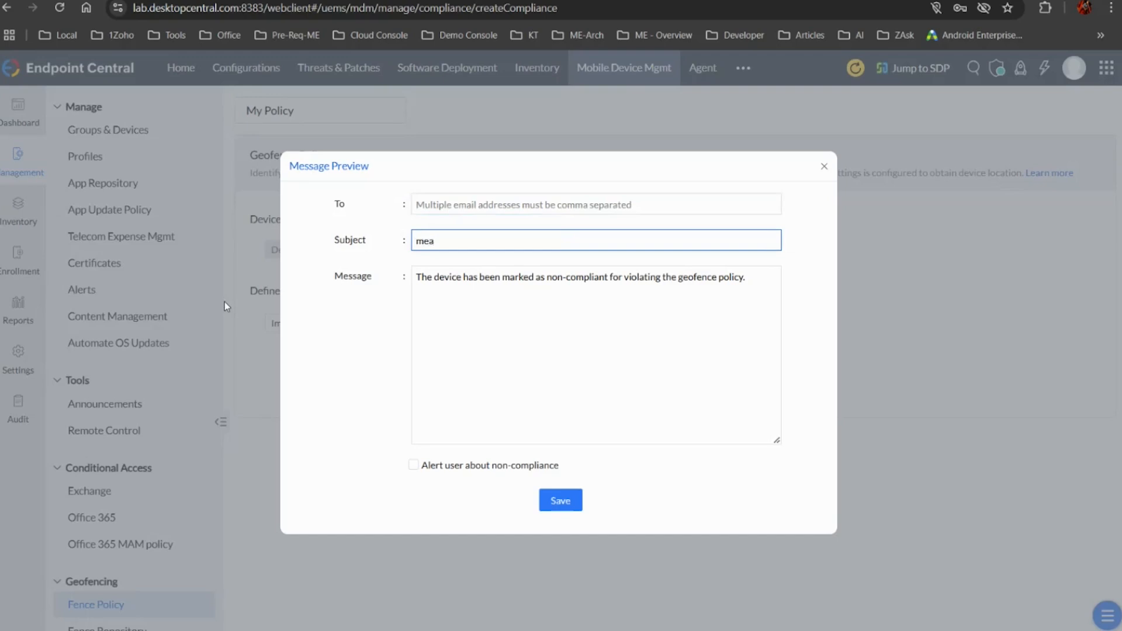
left_click(413, 465)
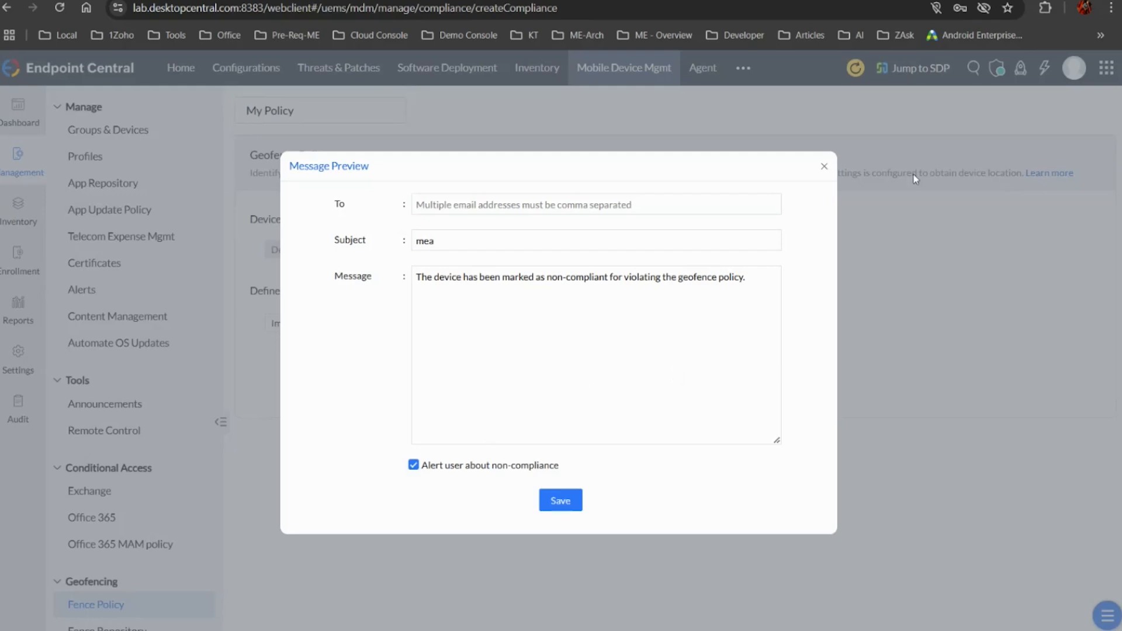
left_click(824, 167)
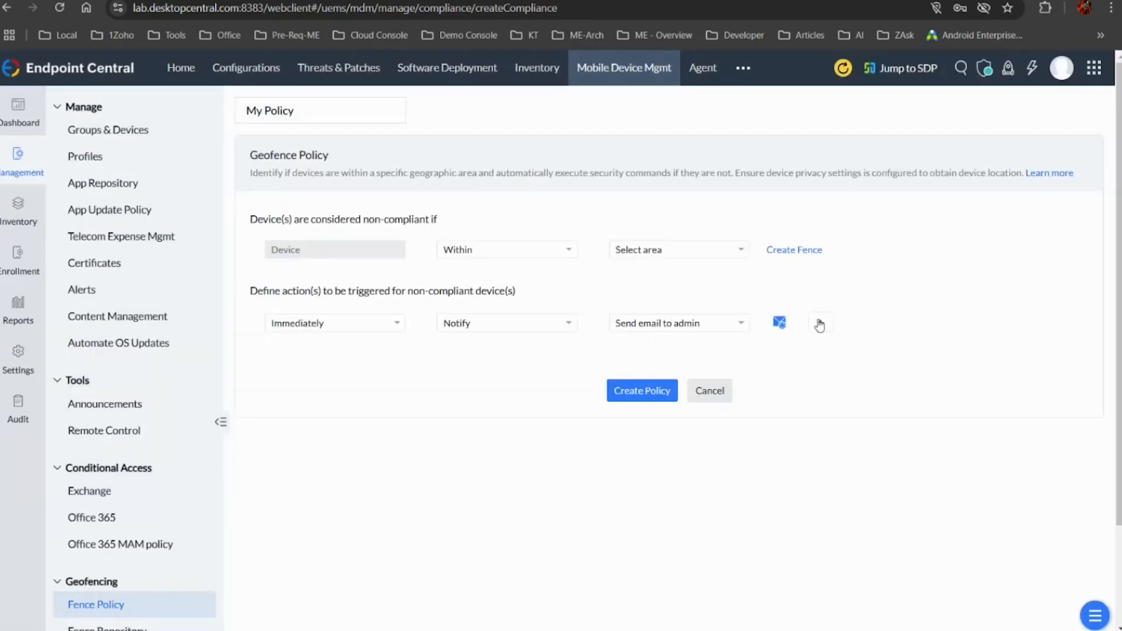
Add a second action for non-compliant devices with After a day, Action and Lost Mode
left_click(819, 323)
left_click(344, 369)
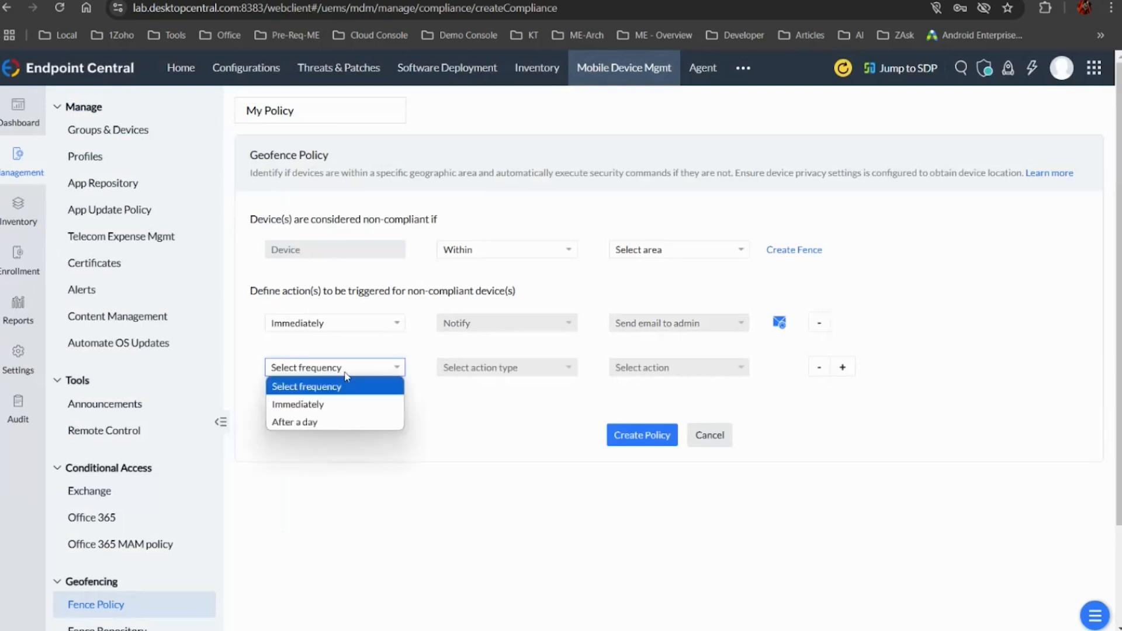
left_click(342, 422)
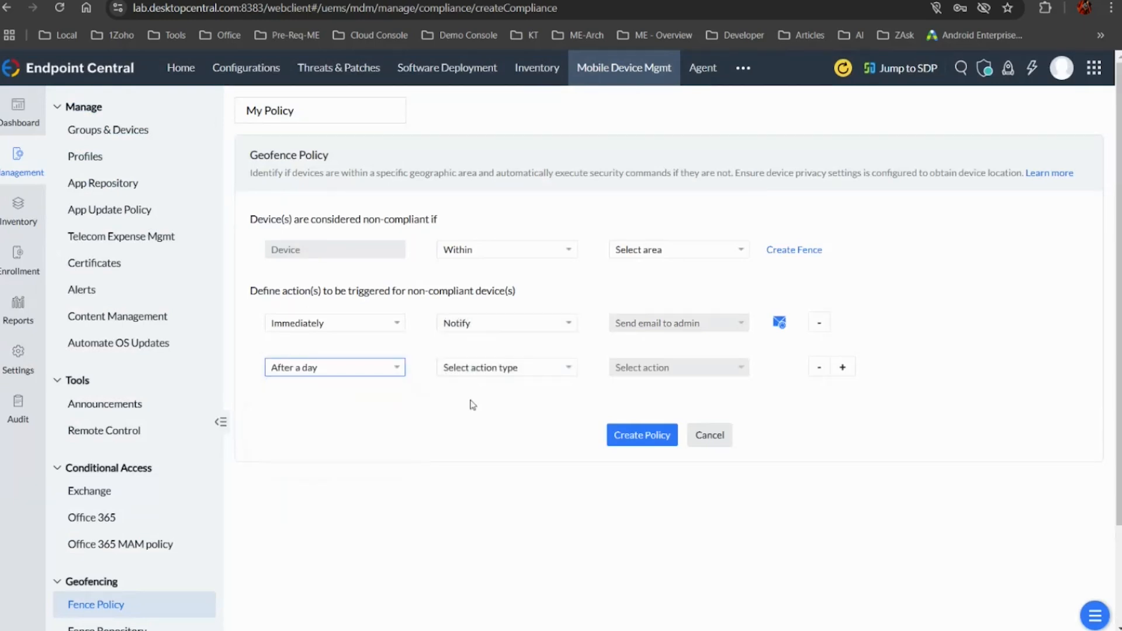
left_click(494, 369)
left_click(472, 418)
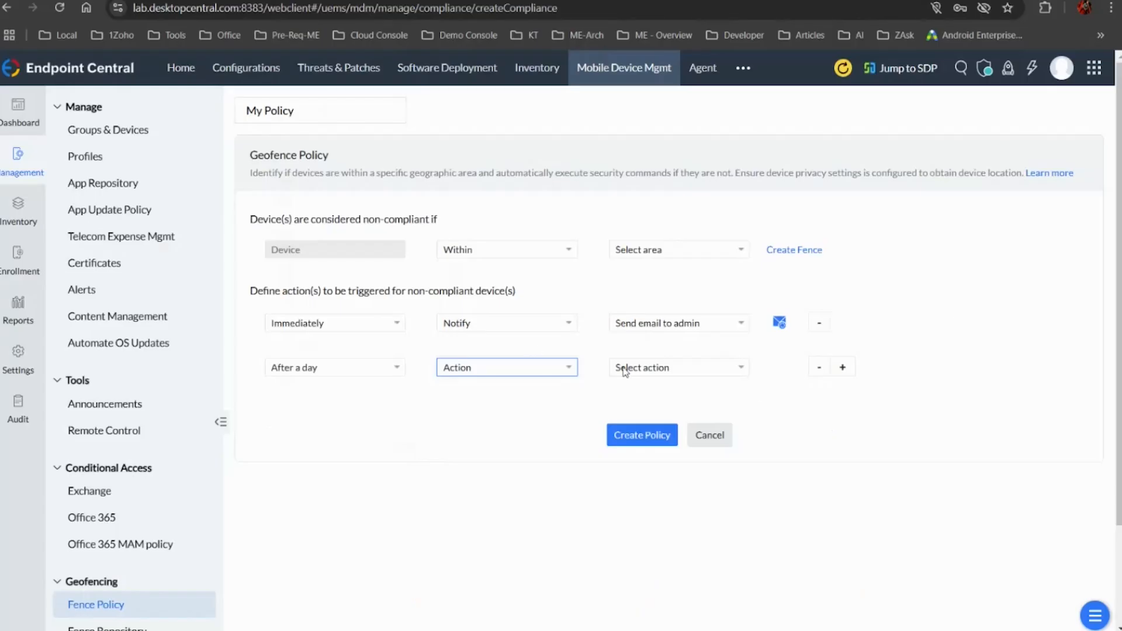
left_click(648, 367)
left_click(654, 407)
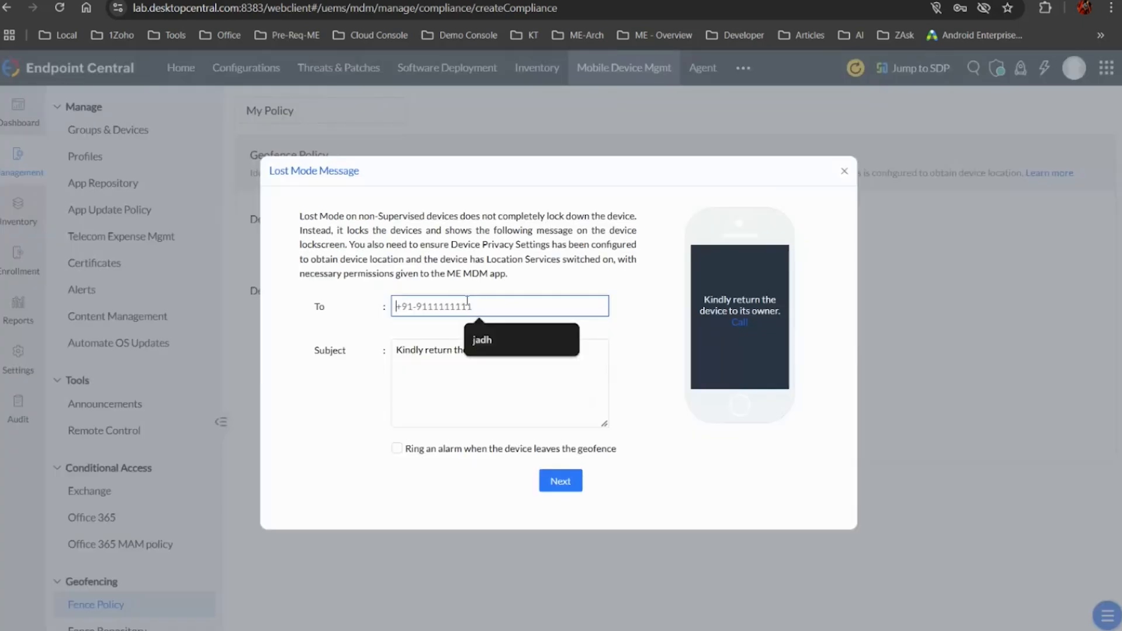
Enter a contact phone number and enable the geofence exit alarm in the Lost Mode message, and close it without continuing
type("980")
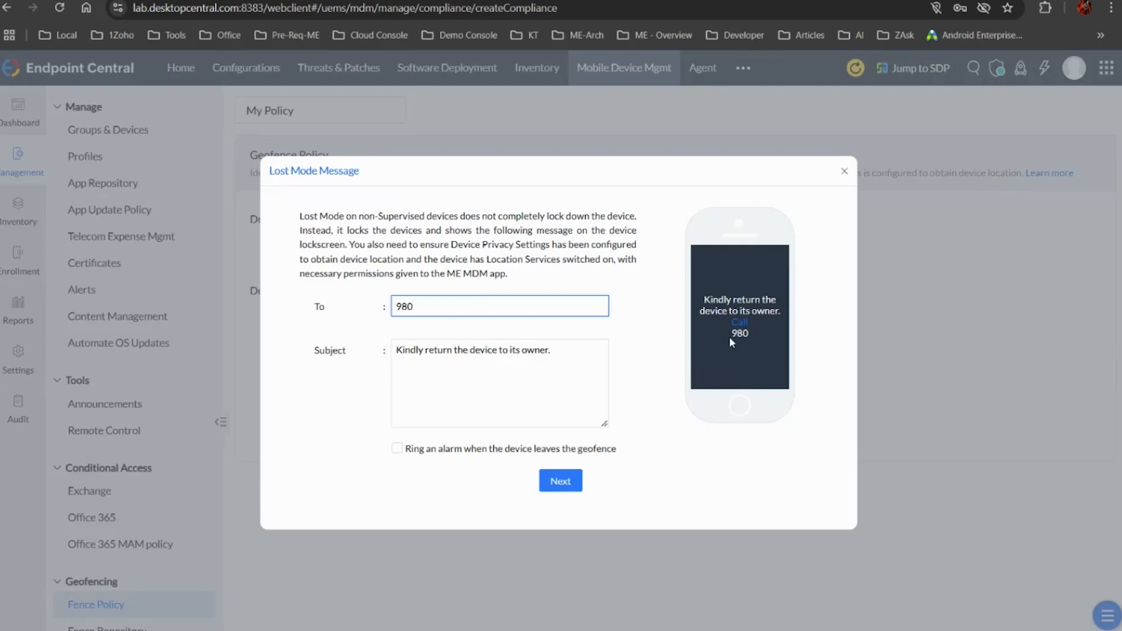
left_click(397, 449)
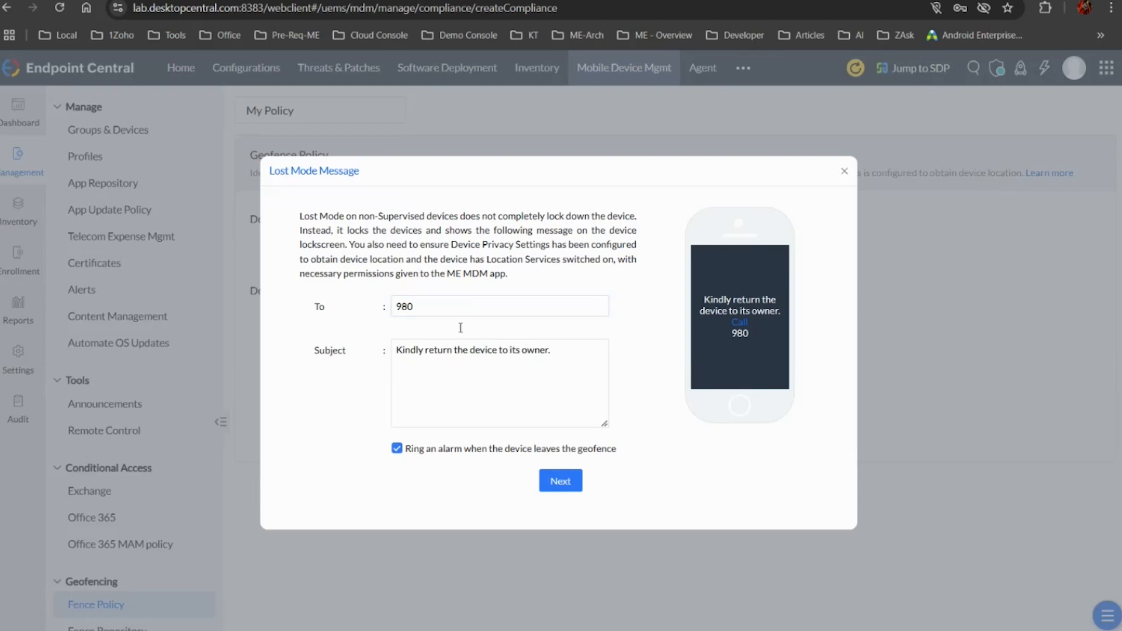
left_click(848, 172)
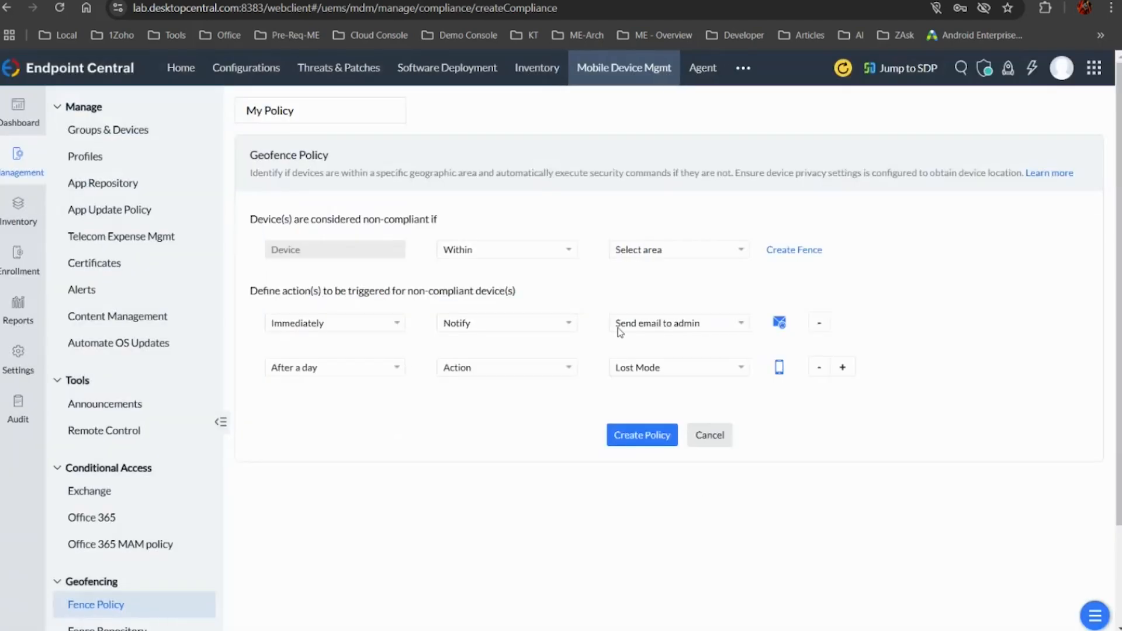
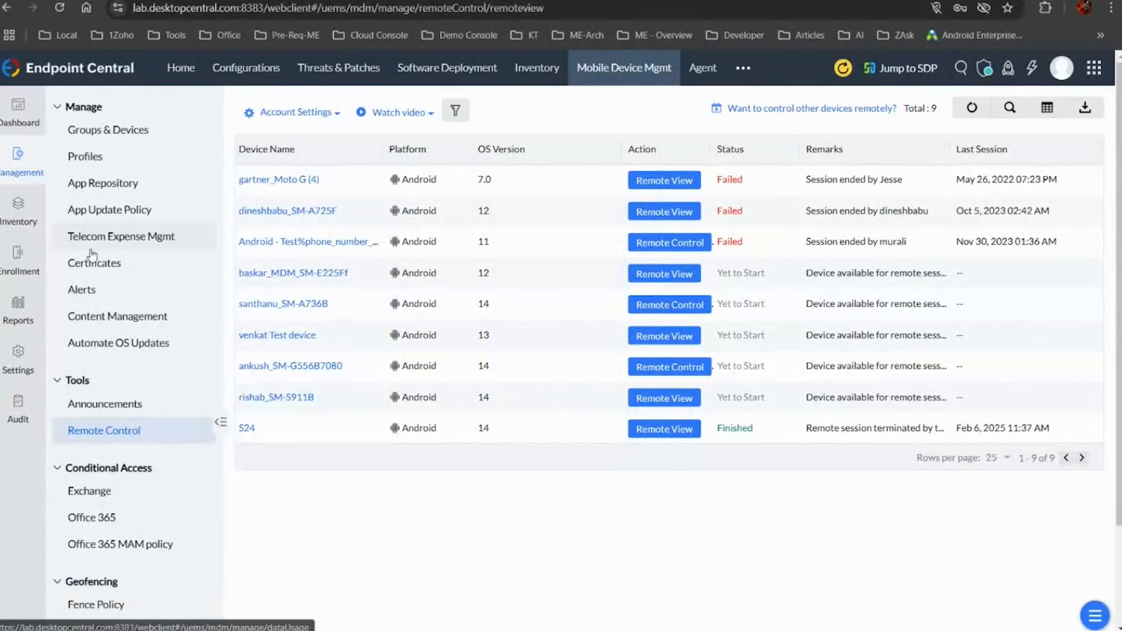
Open the Galaxy Tab A Android device from the device inventory and examine its summary details
left_click(19, 215)
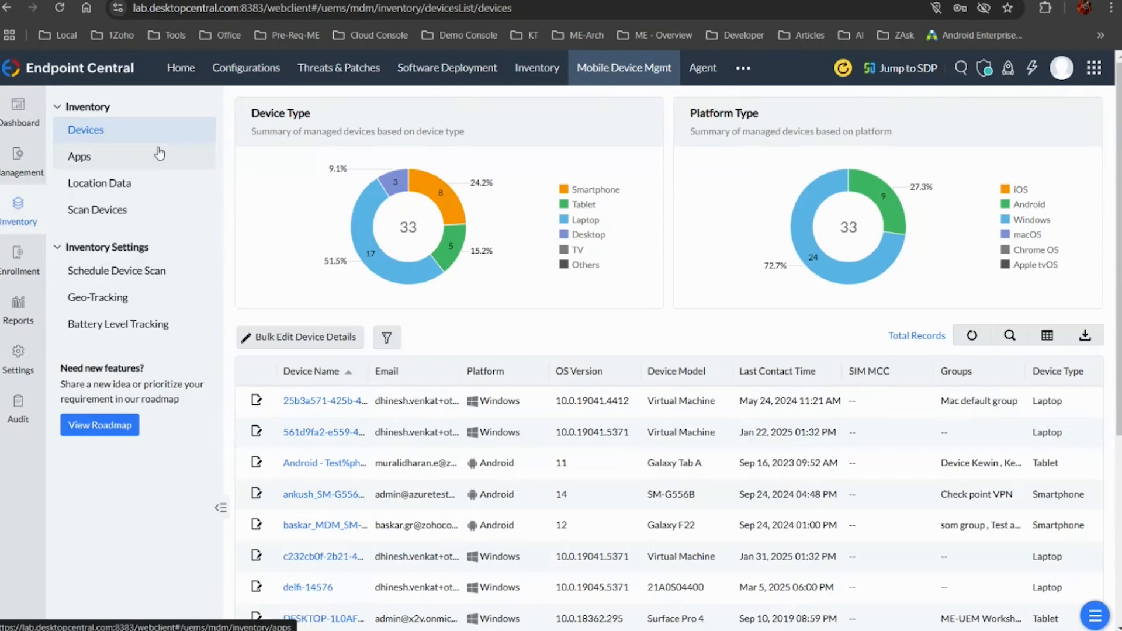
left_click(331, 466)
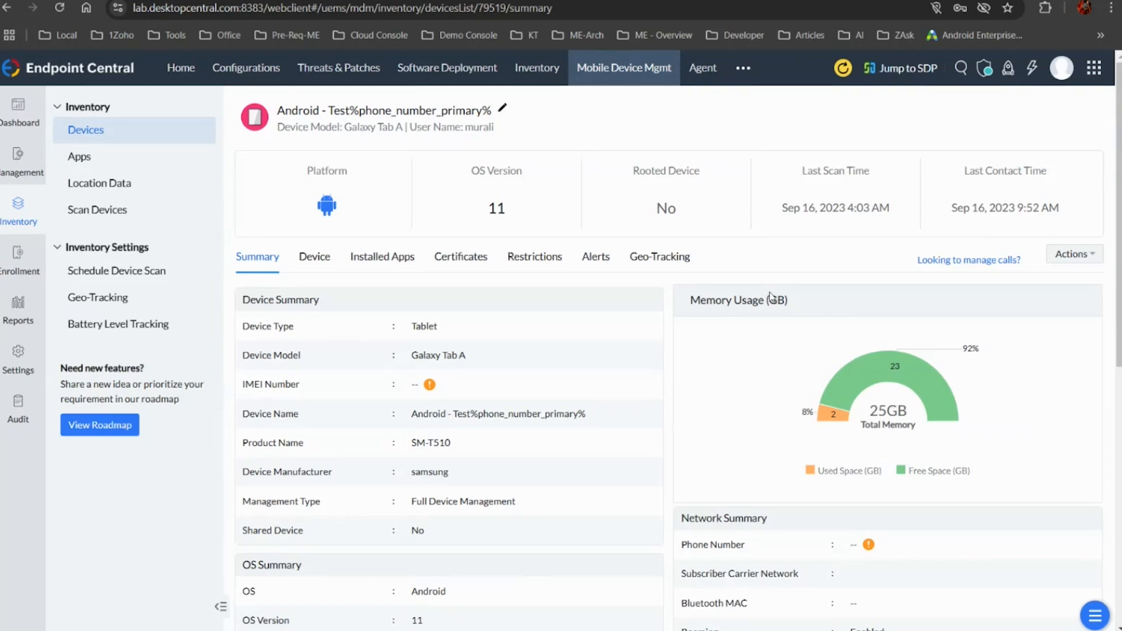
scroll(770, 297, "down", 4)
scroll(775, 368, "up", 4)
Preview the Enable Lost Mode action for the Galaxy Tab A device and dismiss it without enabling it
left_click(1077, 258)
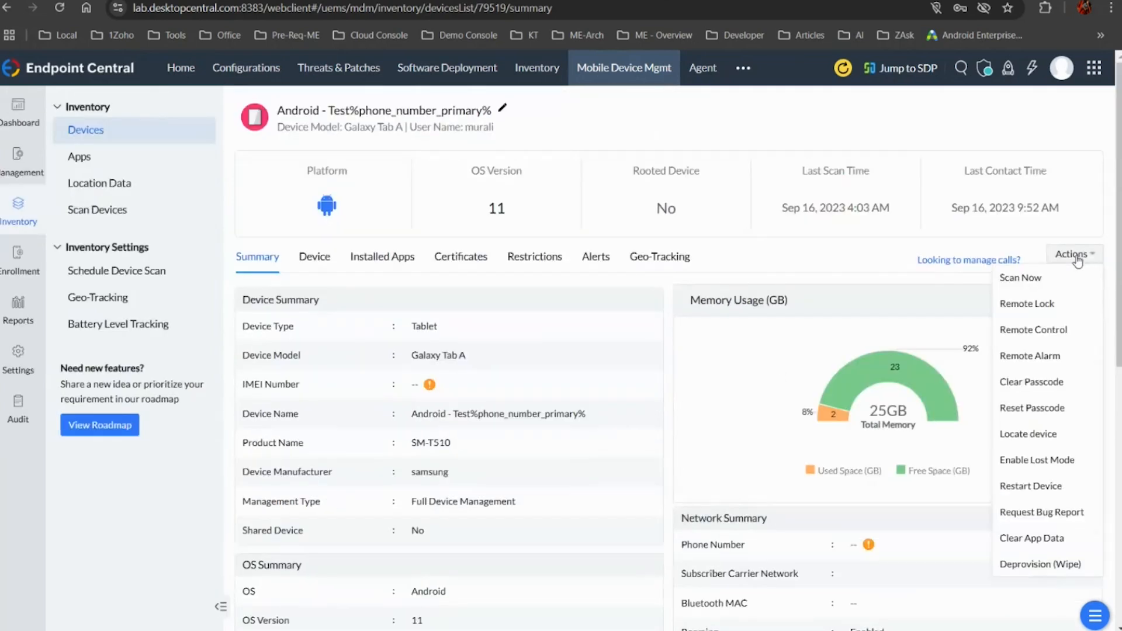
left_click(1044, 463)
left_click(882, 183)
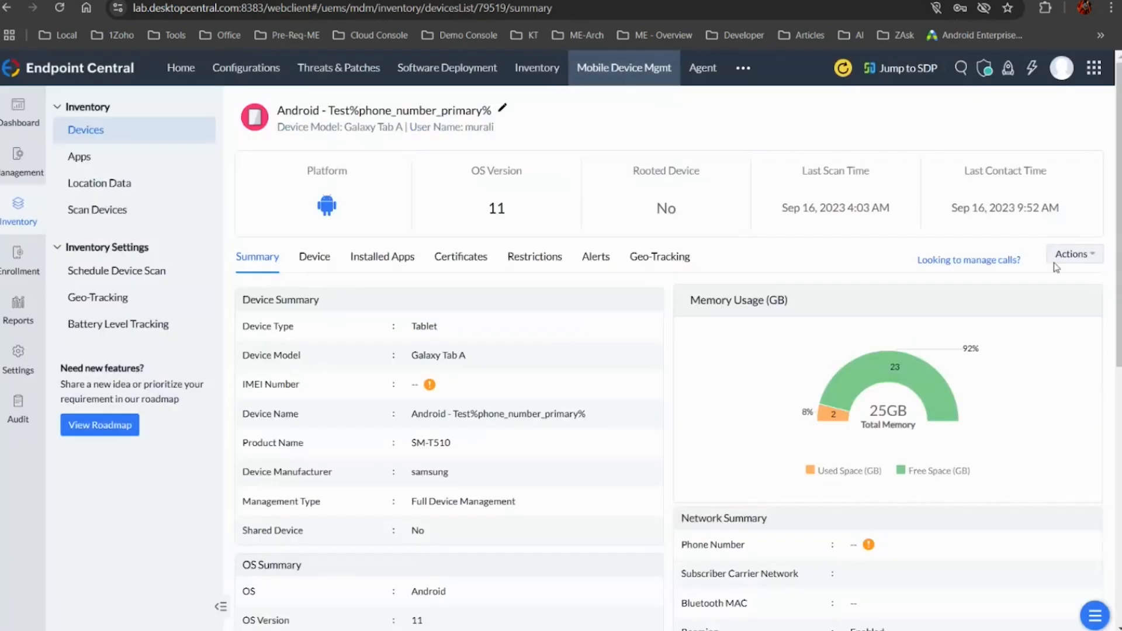
Issue the Locate device command to the Galaxy Tab A device
left_click(1094, 258)
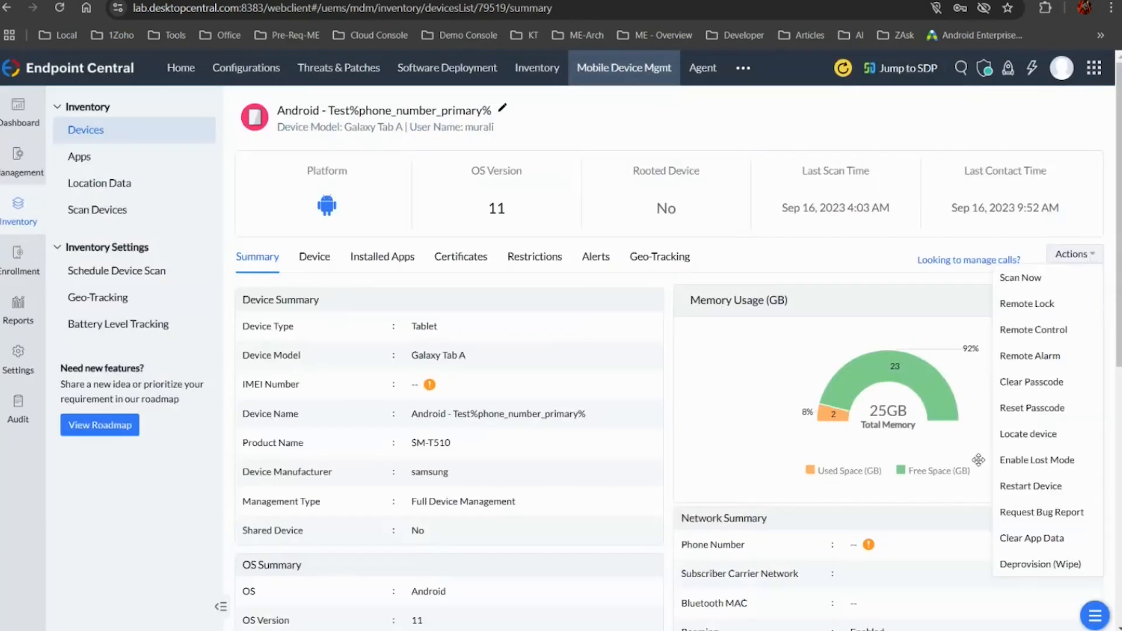
right_click(1036, 448)
left_click(1068, 437)
left_click(1068, 438)
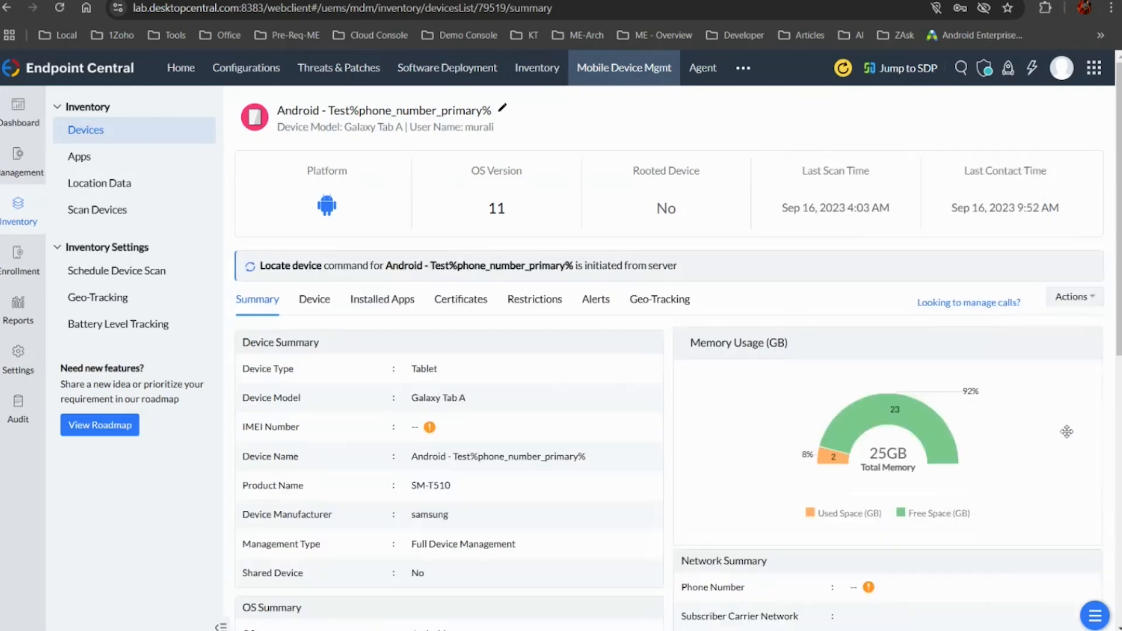
Check the device's Geo-Tracking details and the Location Data map for all managed devices
left_click(663, 312)
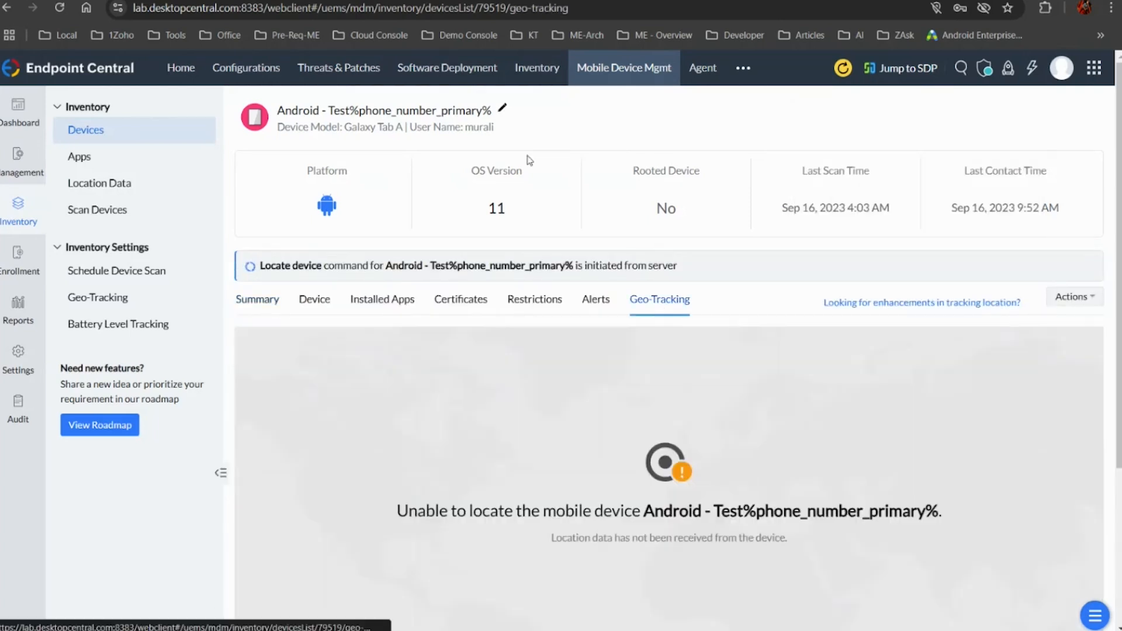
left_click(117, 196)
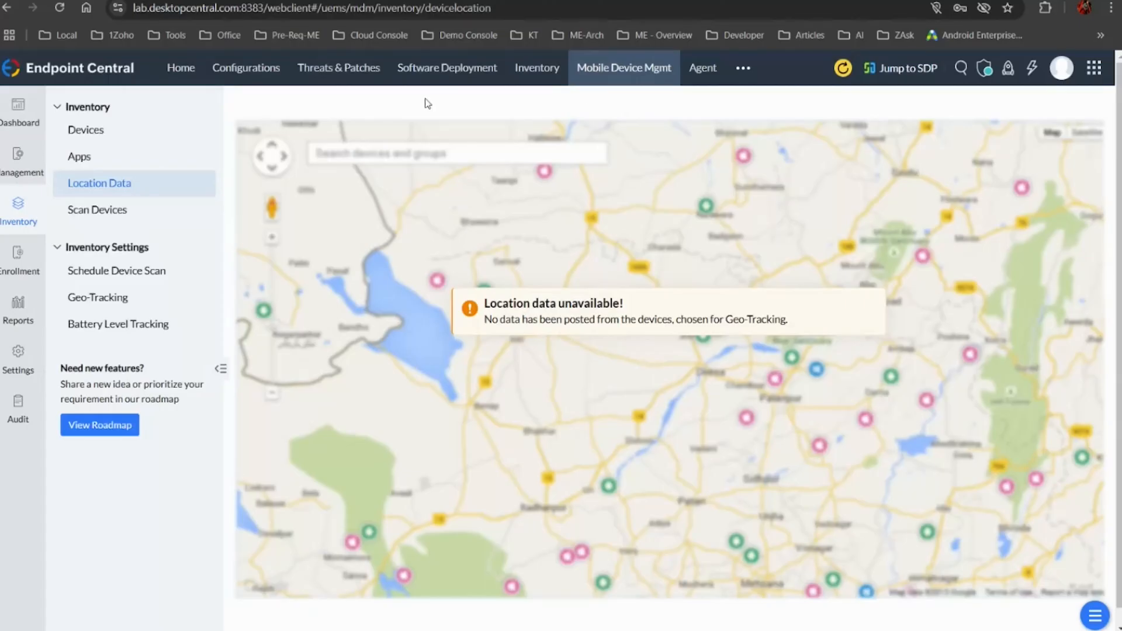
Reopen the Galaxy Tab A device from the inventory and preview its Remote Alarm confirmation, declining to raise the alarm
left_click(121, 129)
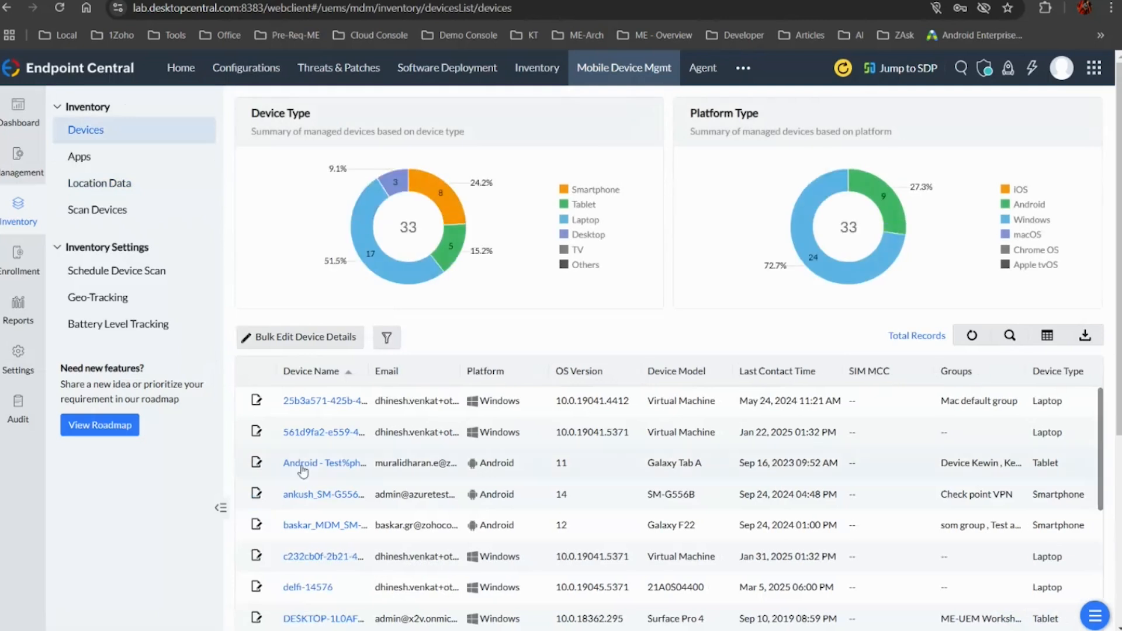
left_click(319, 463)
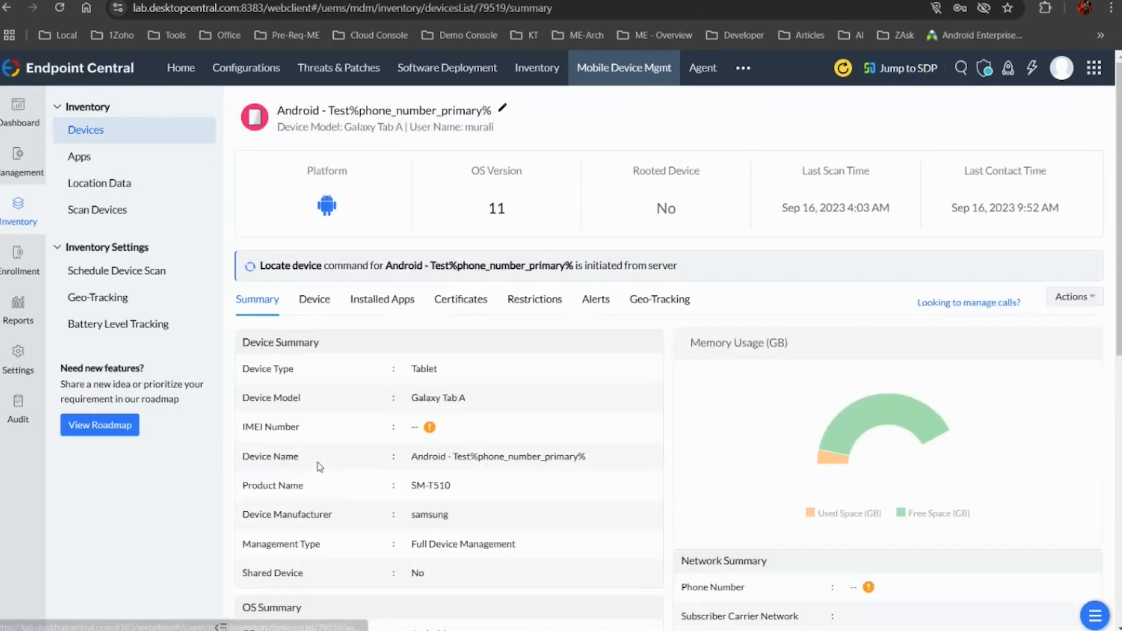
left_click(1082, 304)
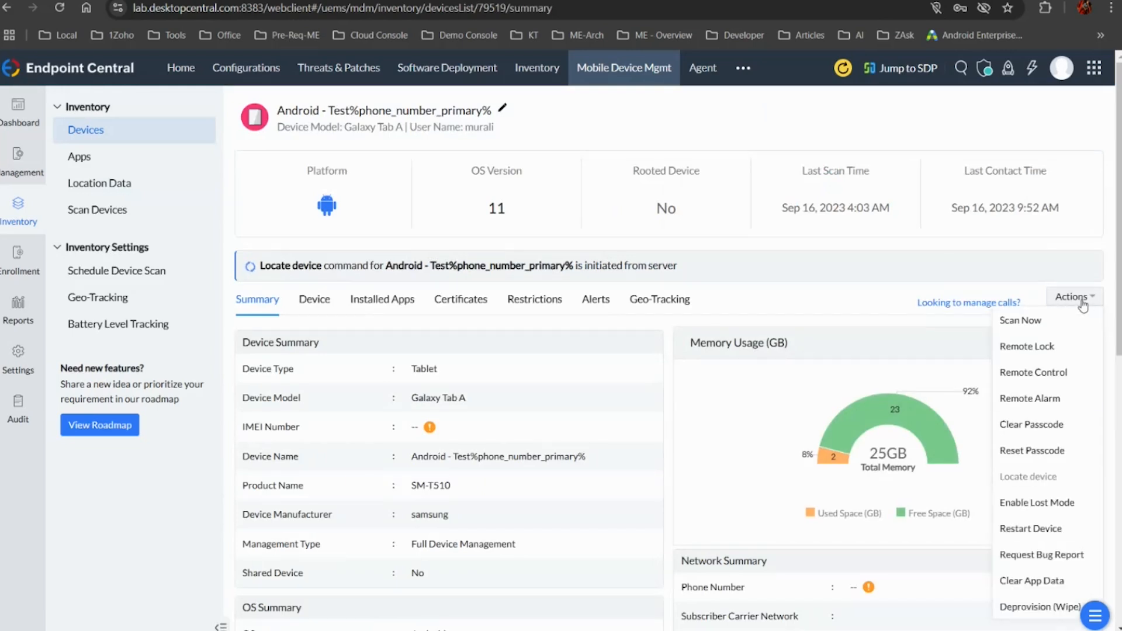
left_click(1035, 398)
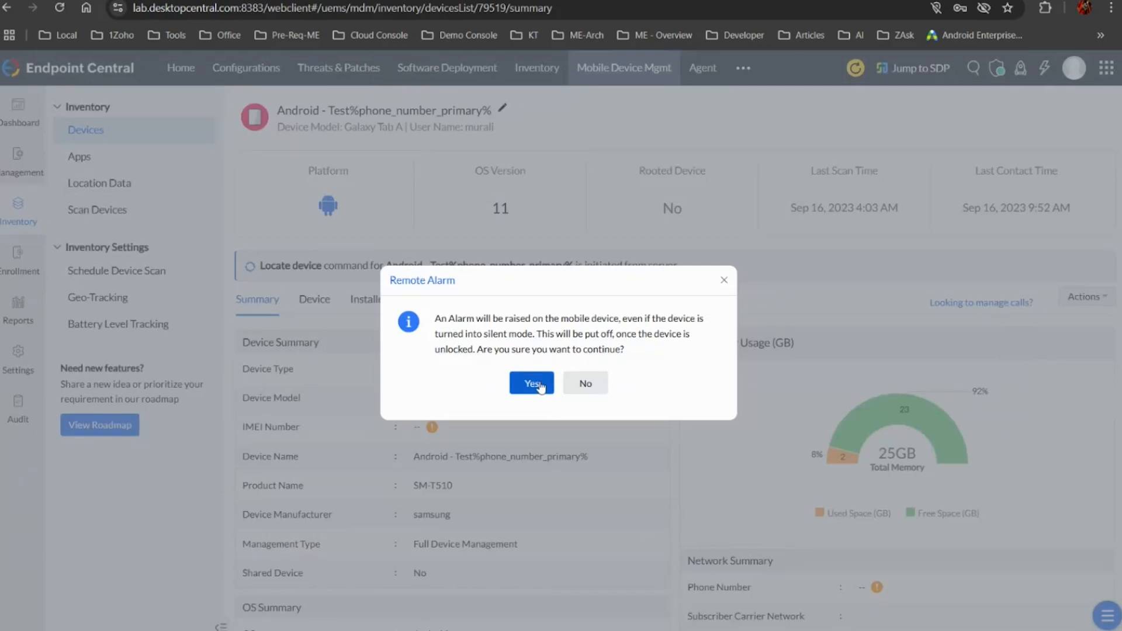
left_click(589, 383)
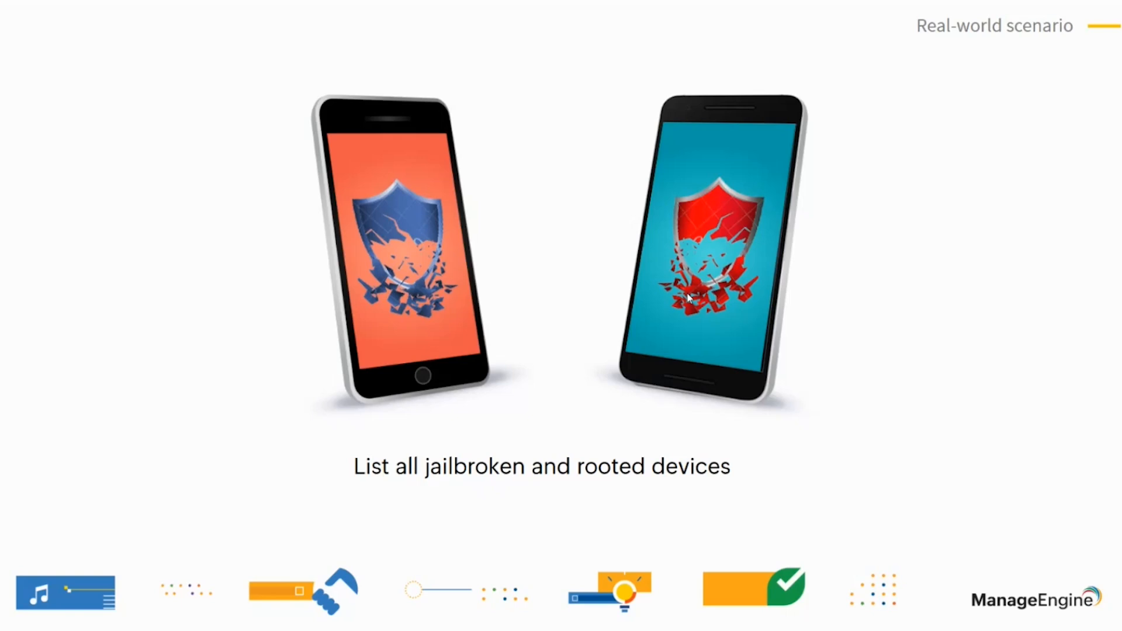
Switch back to Endpoint Central and enable Remove Jailbroken Devices in the Apple ME MDM App enrollment settings
key("alt+Tab")
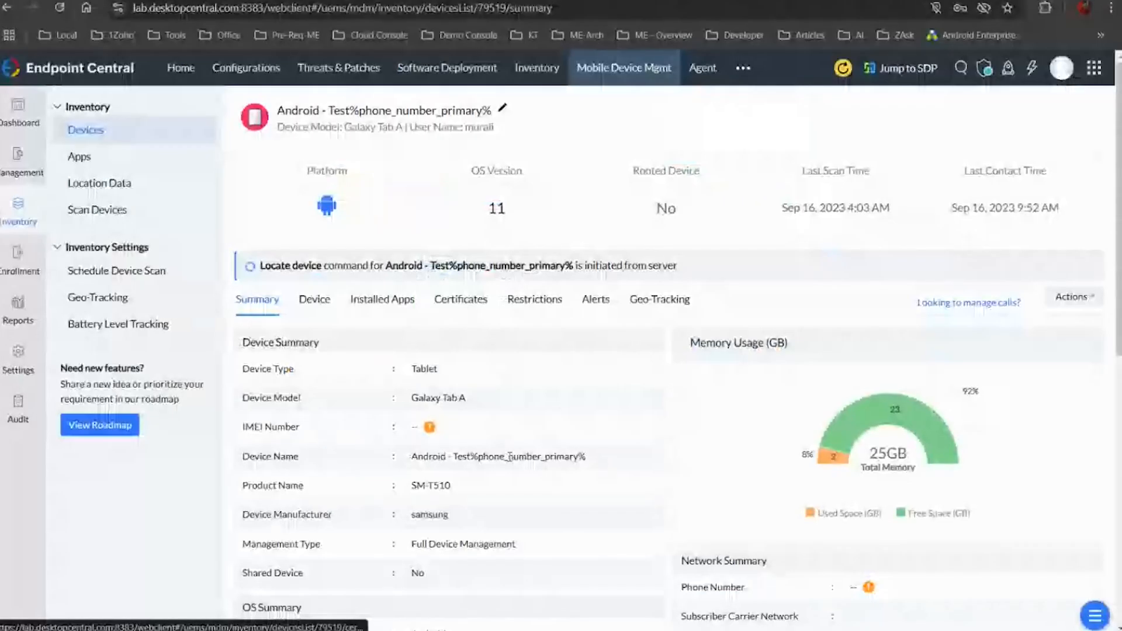
left_click(18, 257)
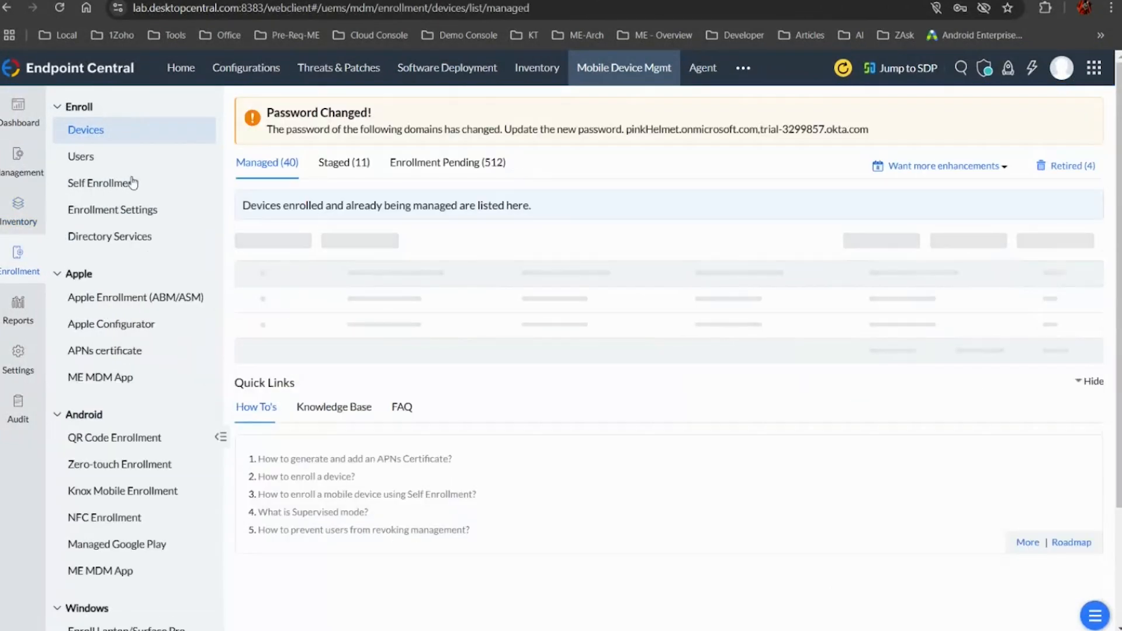
left_click(154, 381)
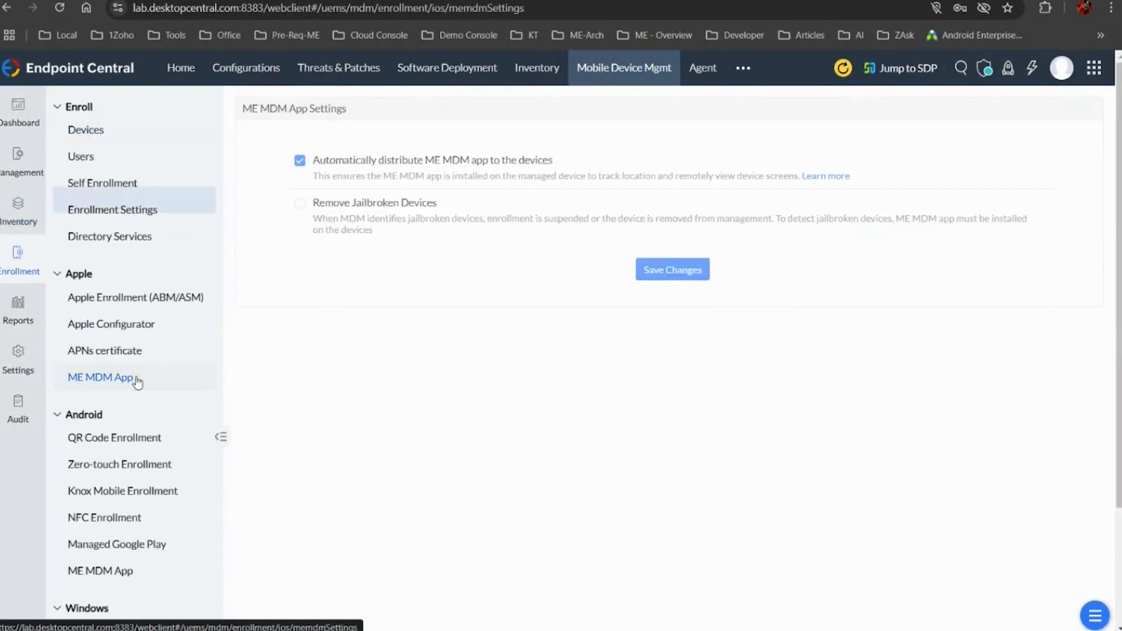
left_click(301, 205)
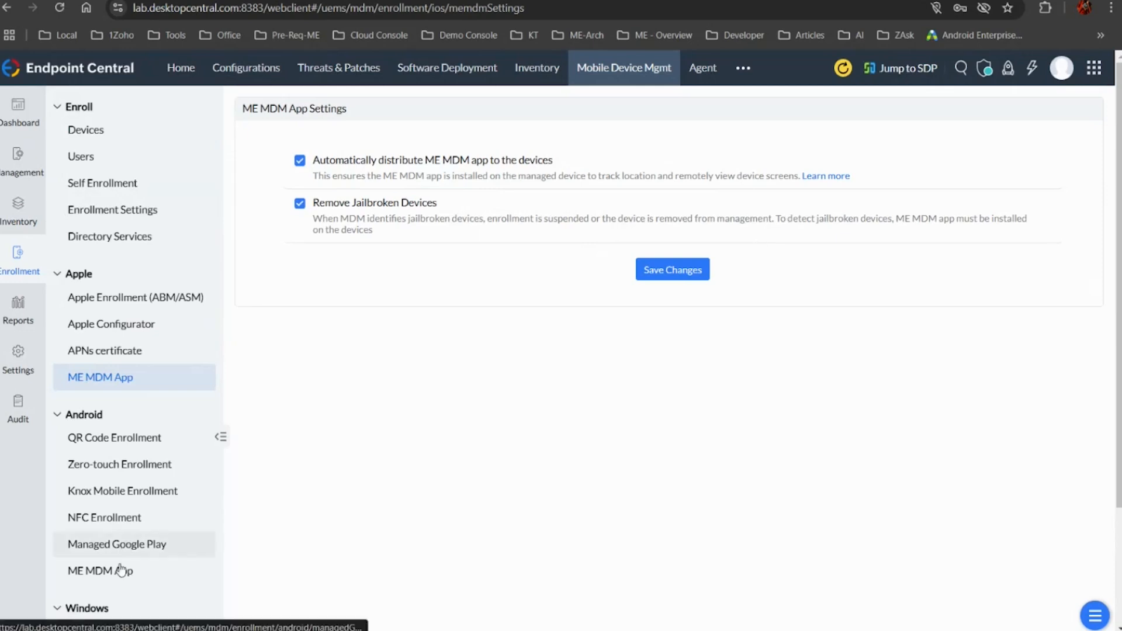
In the Android ME MDM App settings, restrict devices when Rooted, Basic Integrity Check fails and Google Certification fails
left_click(145, 571)
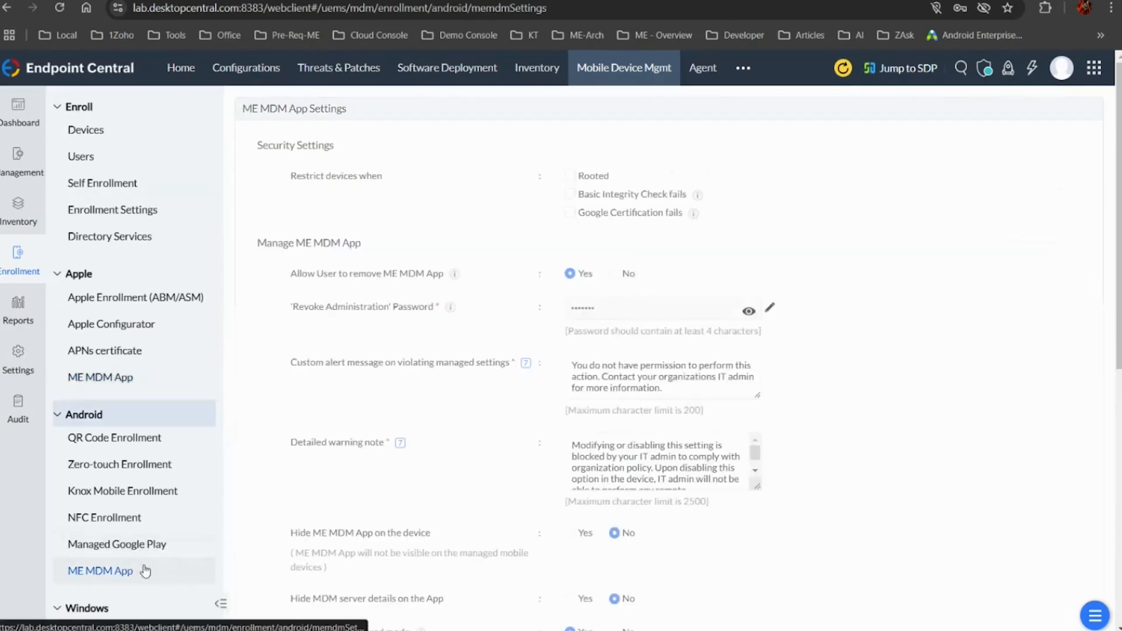
left_click(570, 176)
left_click(570, 194)
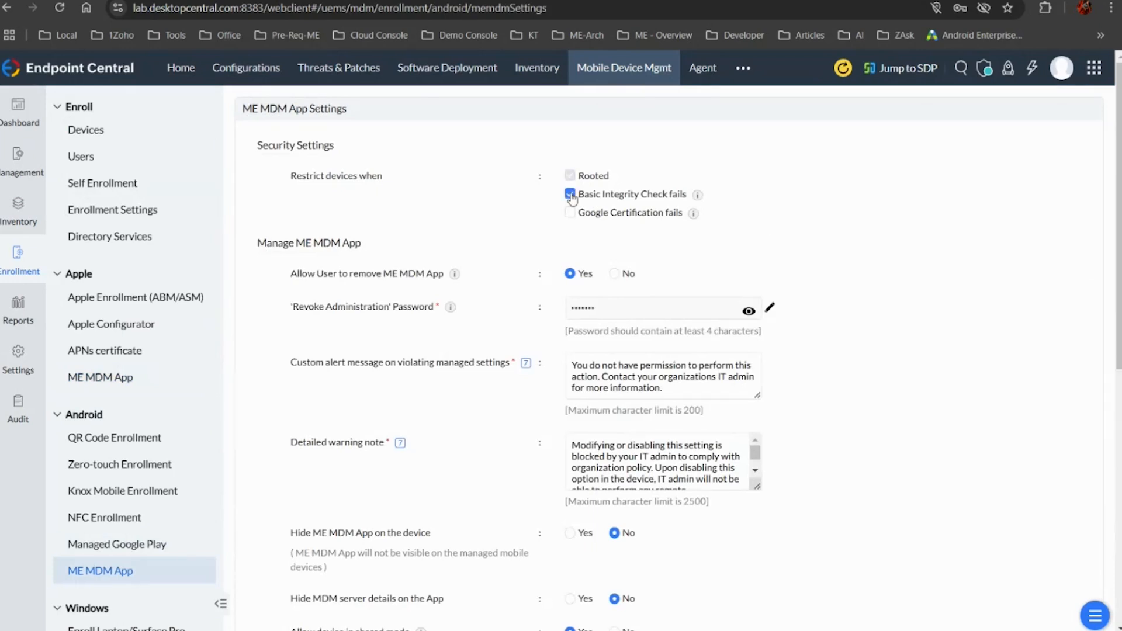
left_click(570, 212)
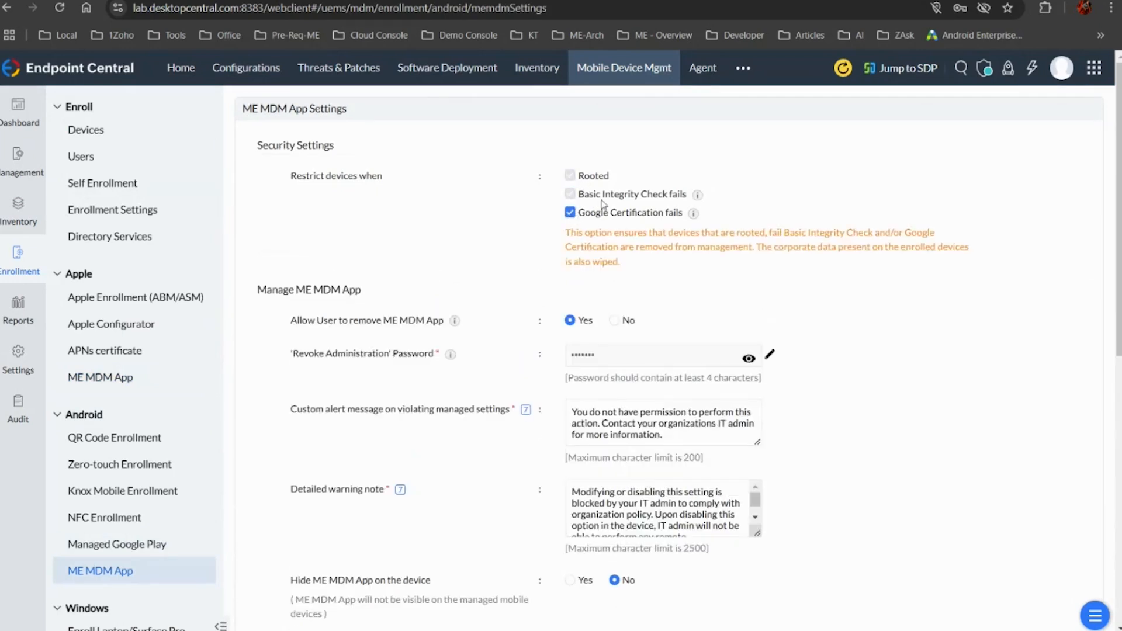
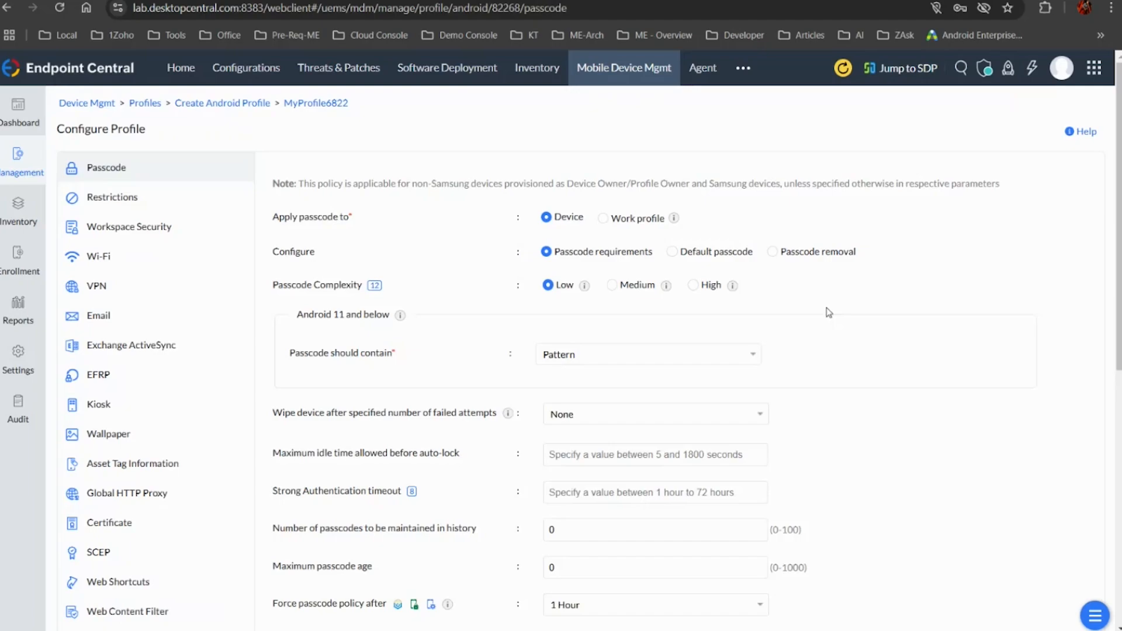
Switch to the presentation, show the Android Shared devices slide, and return to Endpoint Central
key("alt+Tab")
key("Right")
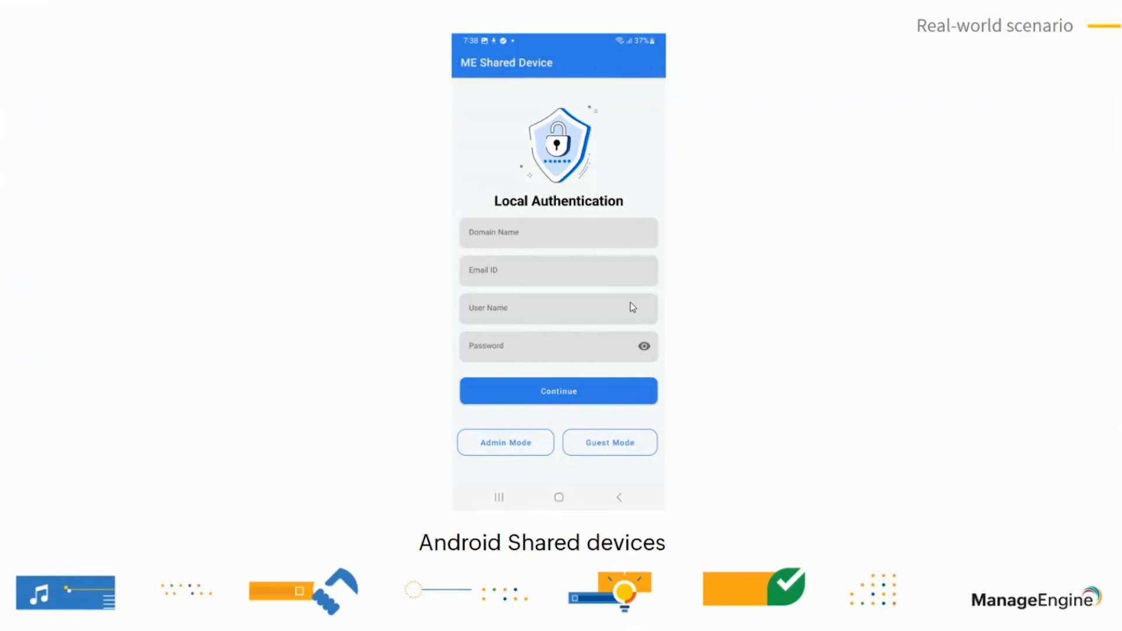
key("alt+Tab")
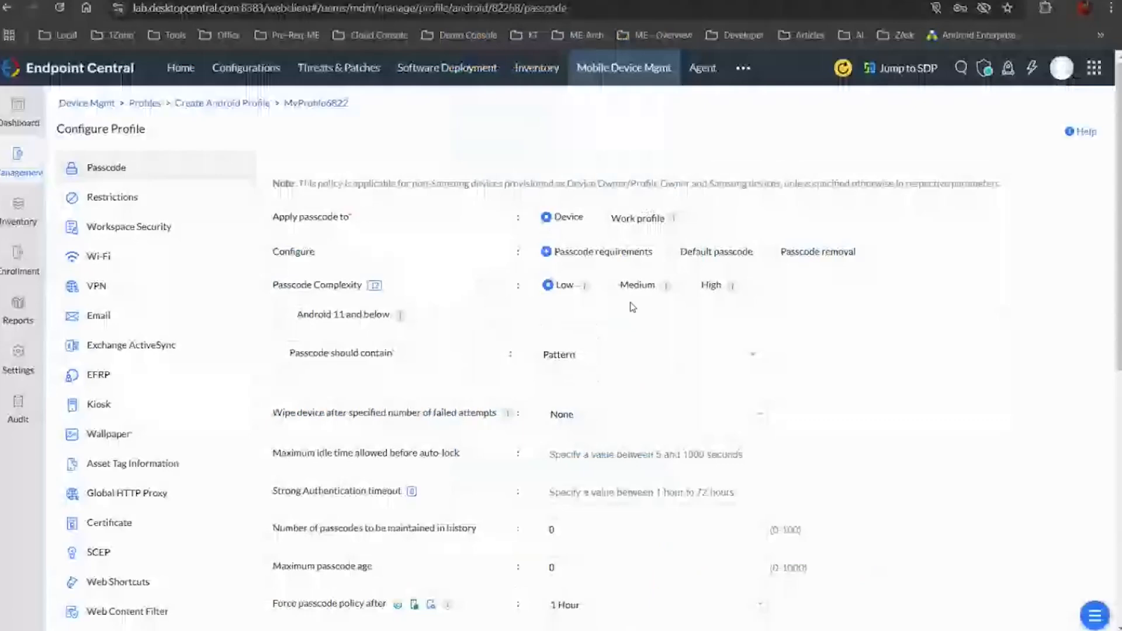
key("alt+Tab")
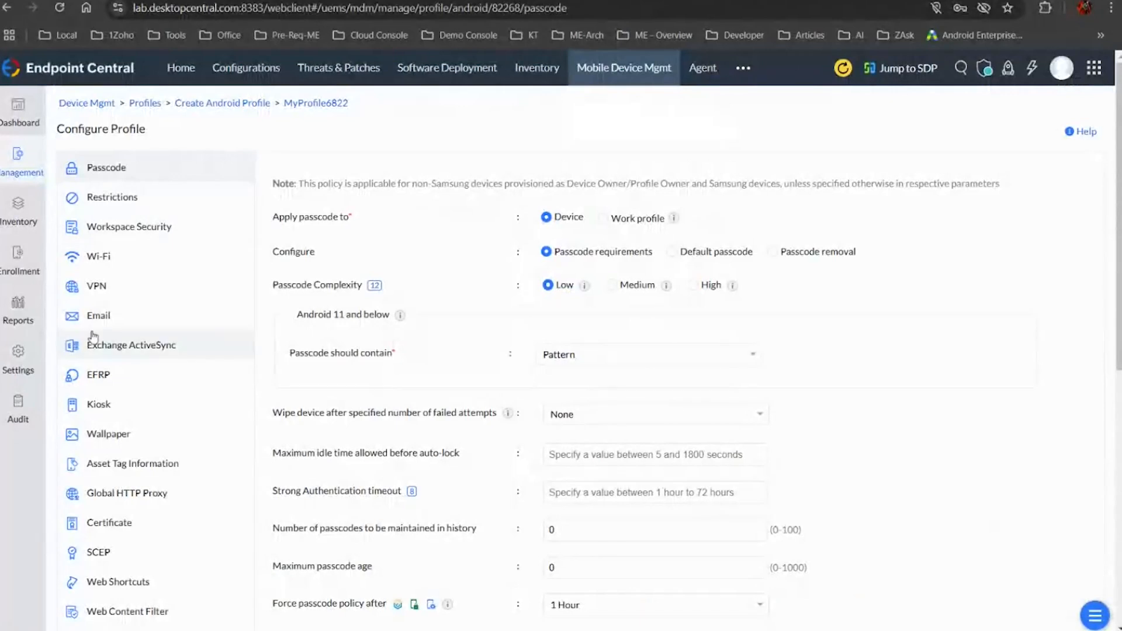
Start an Android device enrollment from the managed devices list and assign it to the Front Desk group
left_click(19, 255)
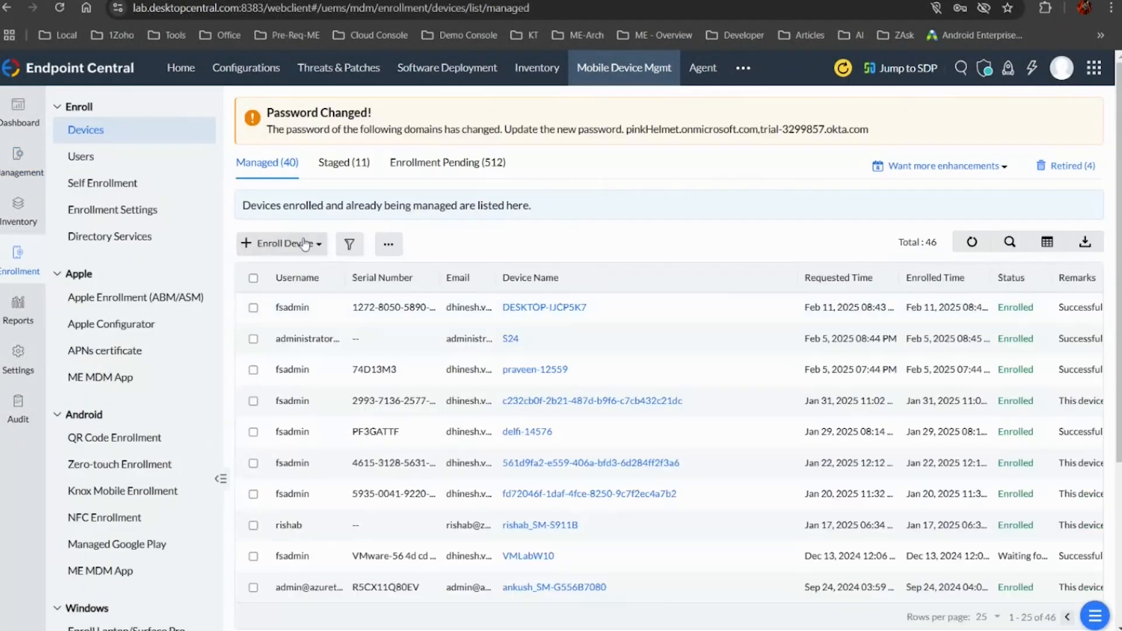
left_click(304, 244)
left_click(282, 297)
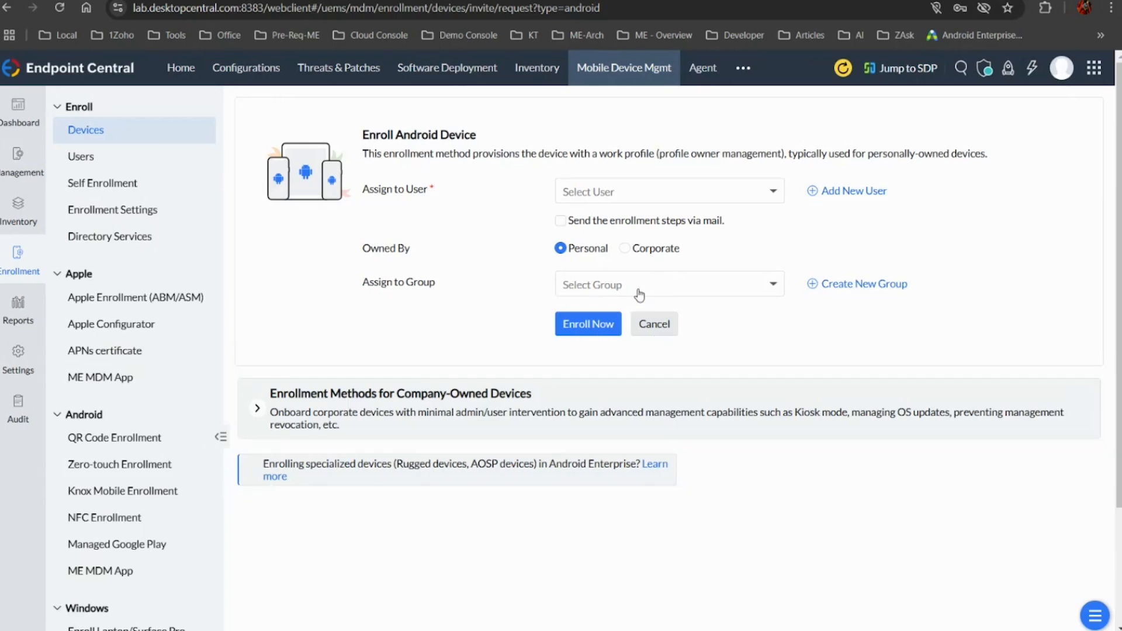
left_click(642, 283)
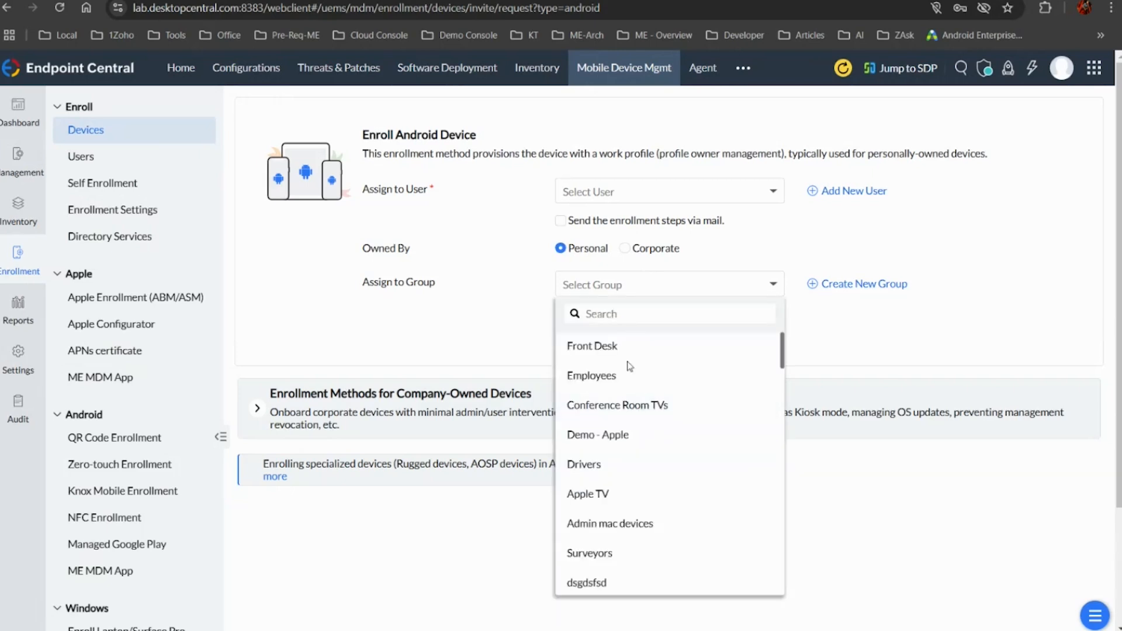
left_click(638, 351)
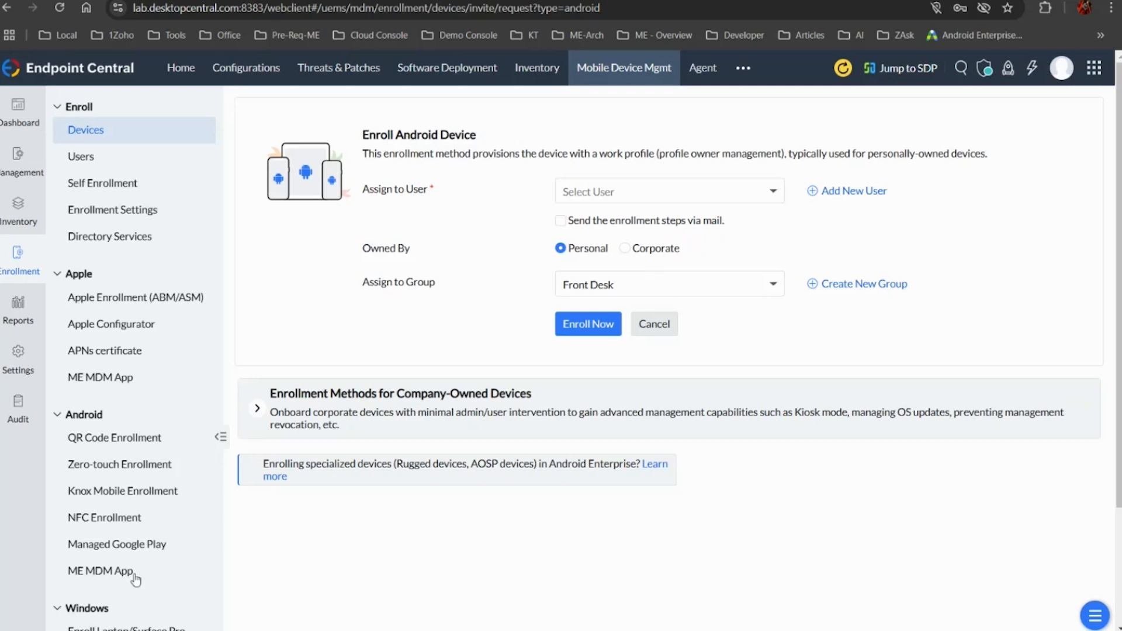
In the Android QR Enrollment template, select Employees as the device group and close the template without saving
left_click(143, 440)
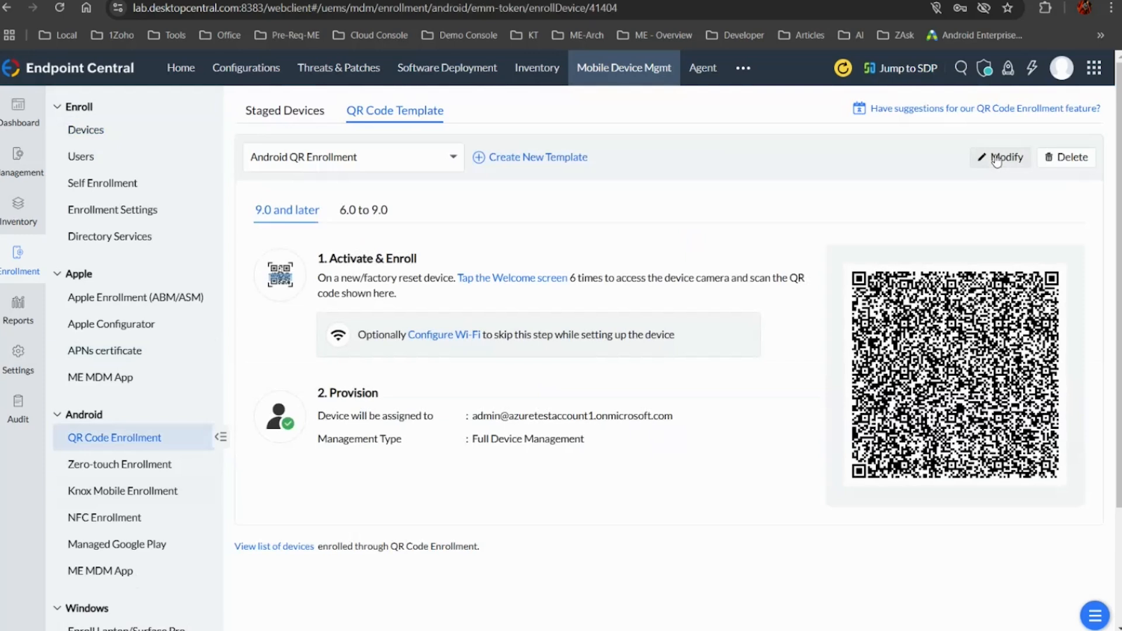
left_click(996, 158)
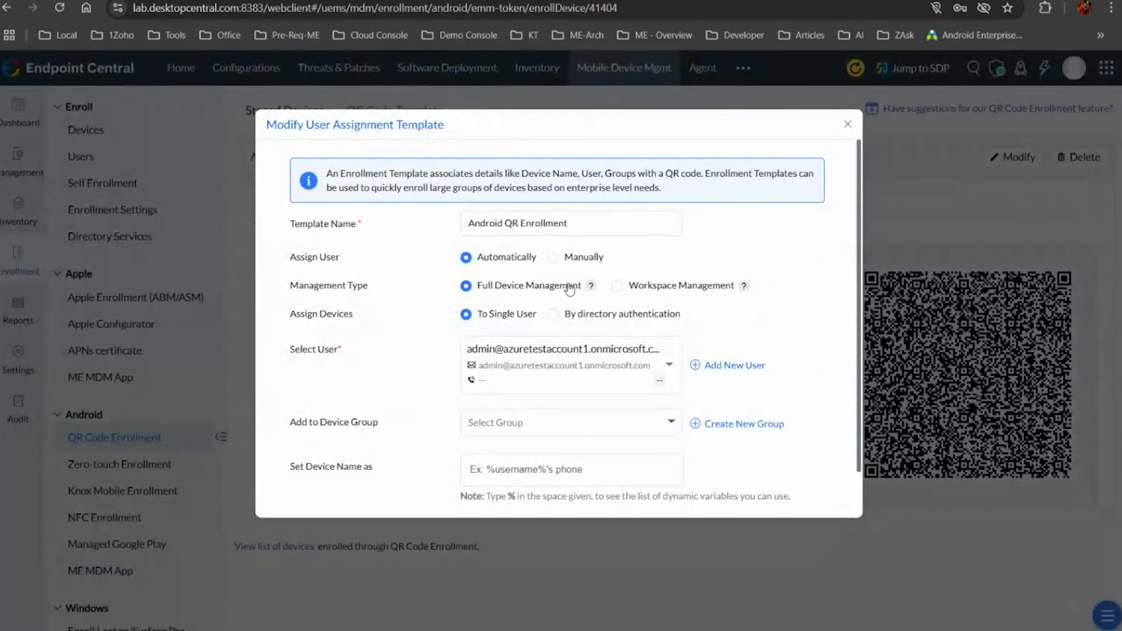
left_click(494, 422)
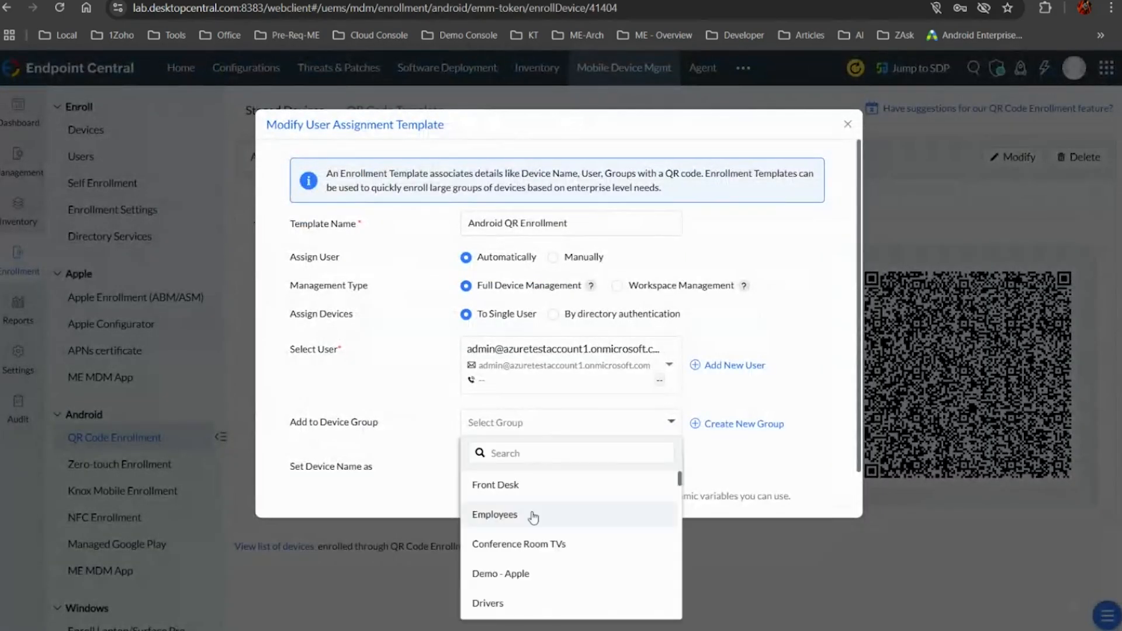
scroll(539, 510, "down", 3)
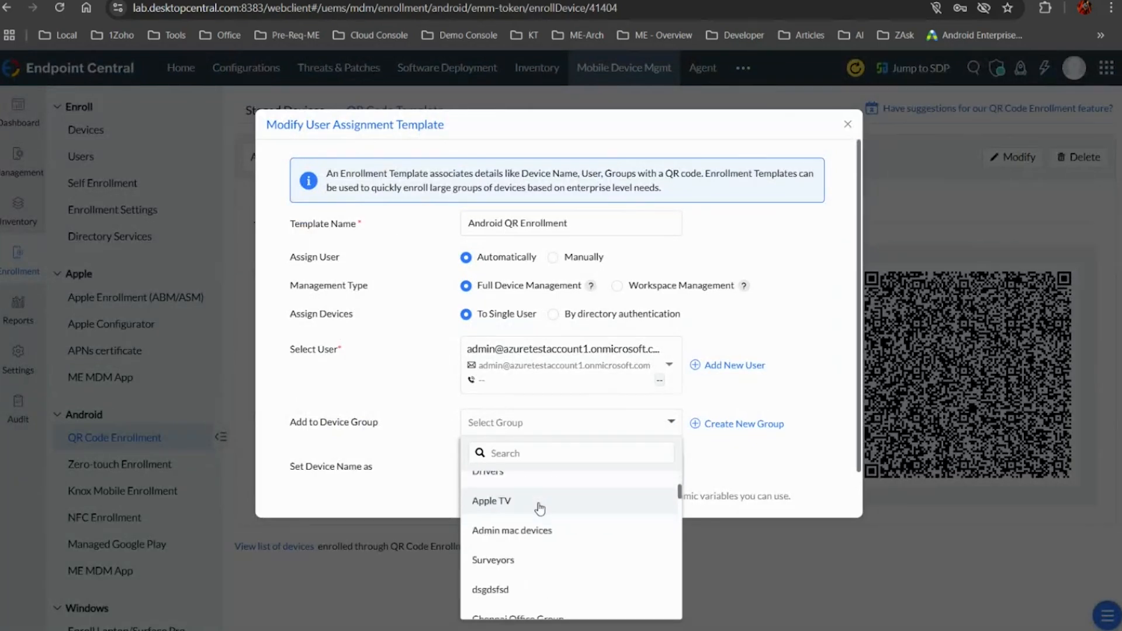
scroll(539, 510, "up", 3)
left_click(539, 510)
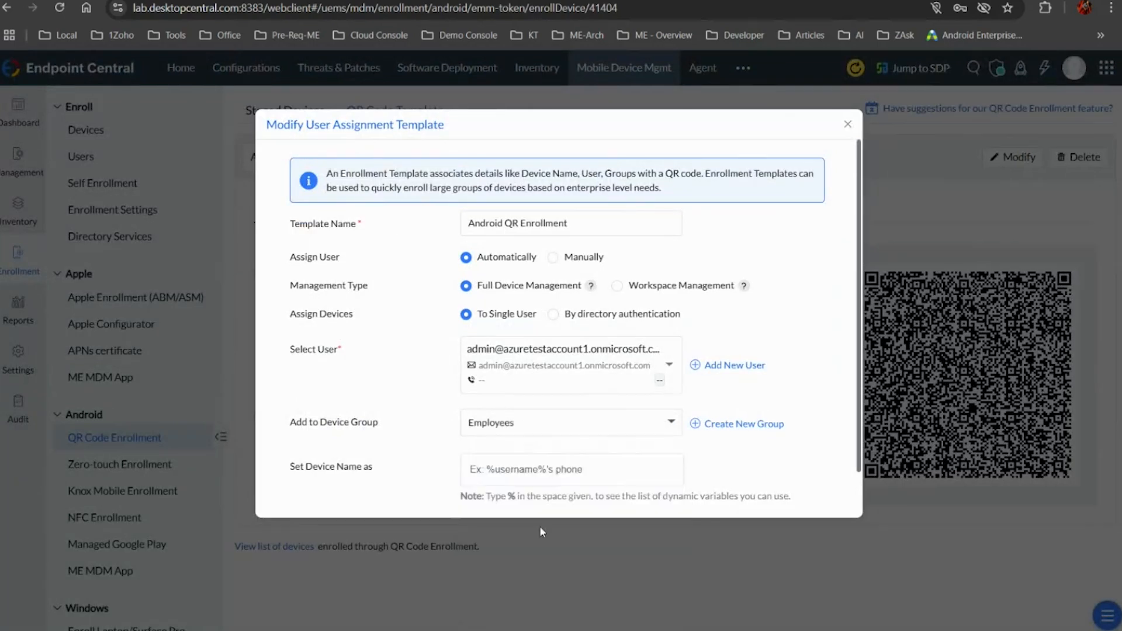
left_click(848, 124)
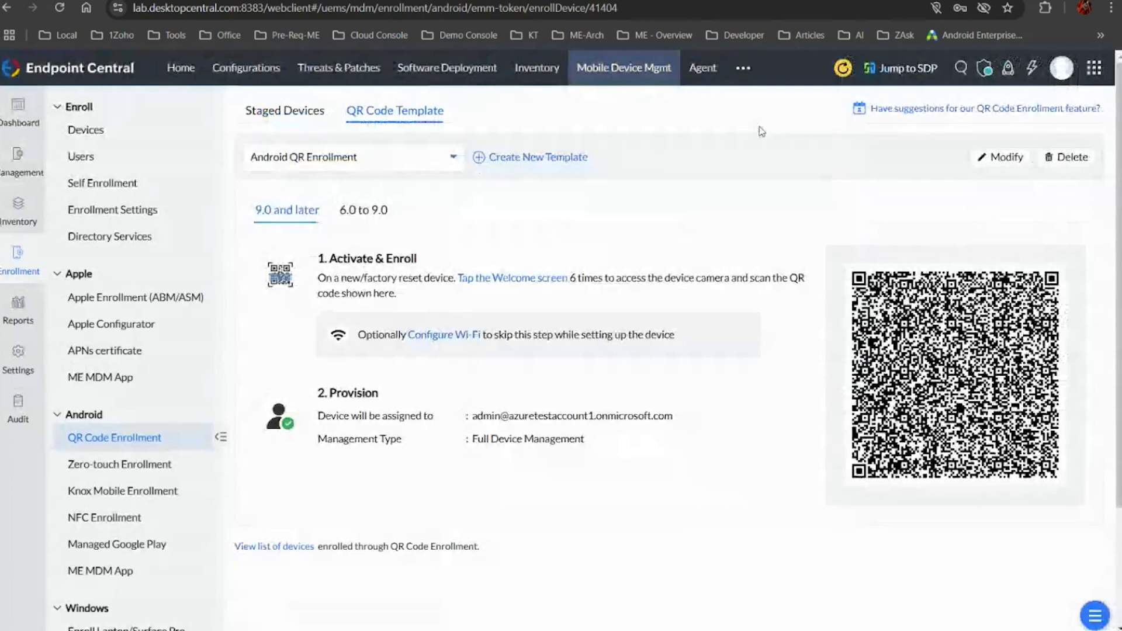
Start a new QR code enrollment template with Employees as its device group and discard it
left_click(570, 157)
left_click(518, 393)
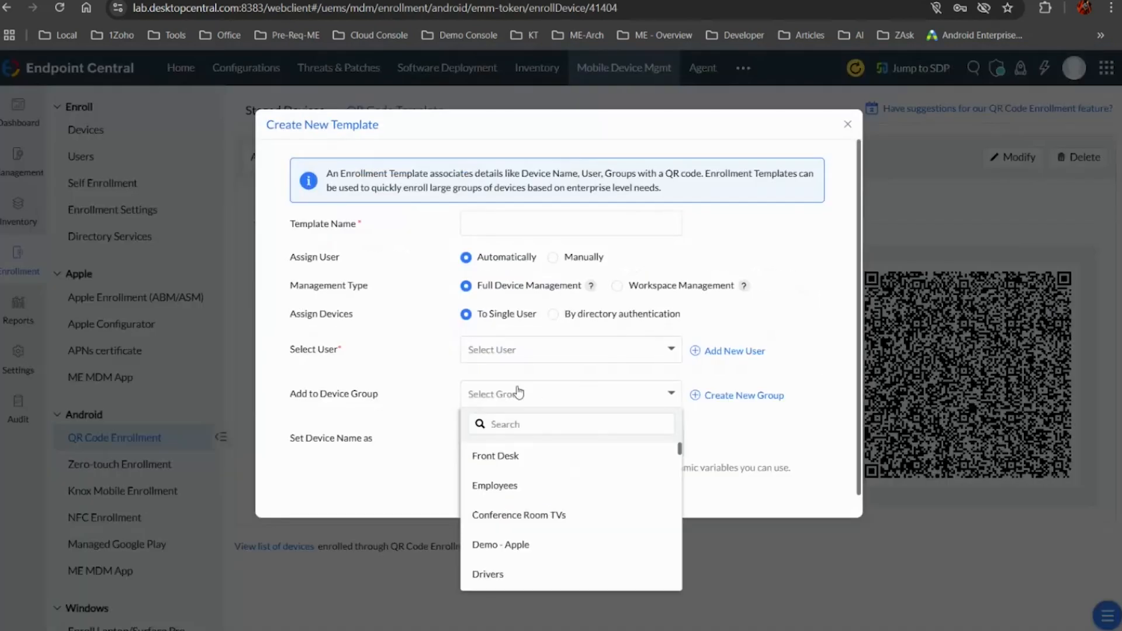
left_click(515, 486)
left_click(847, 124)
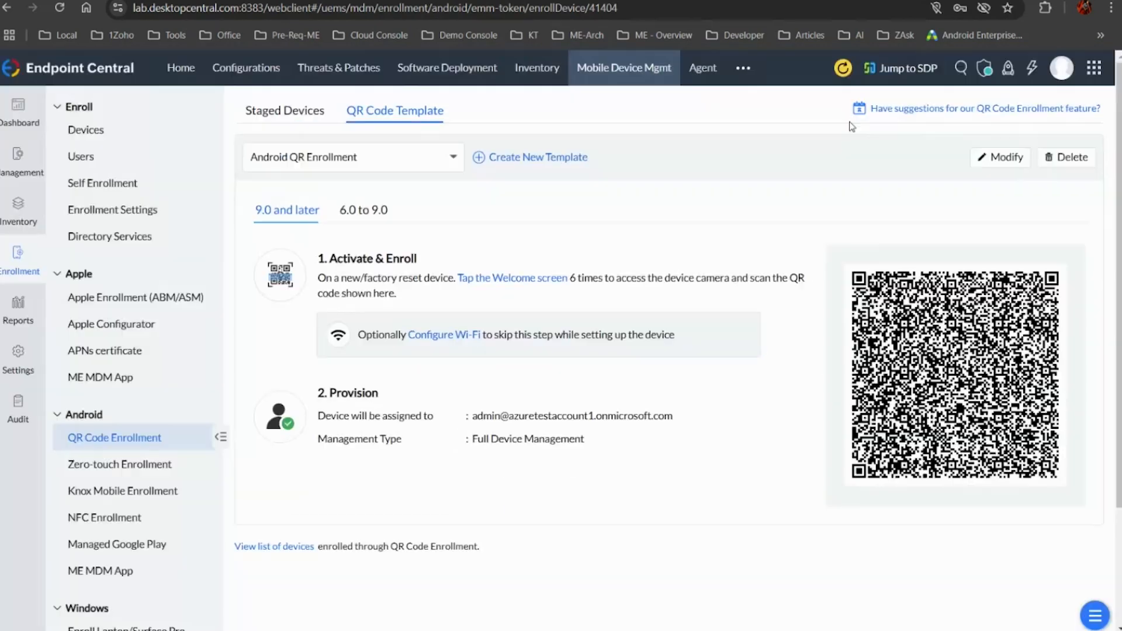
Enlarge the Android QR Enrollment template's QR code for scanning and close the enlarged view
left_click(974, 379)
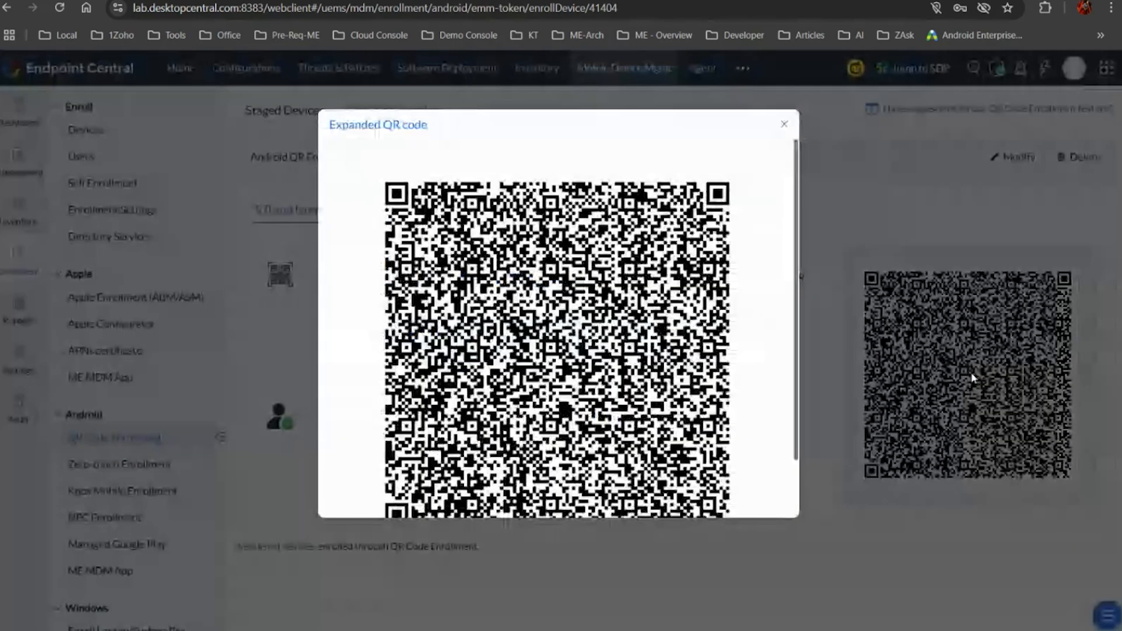
left_click(783, 124)
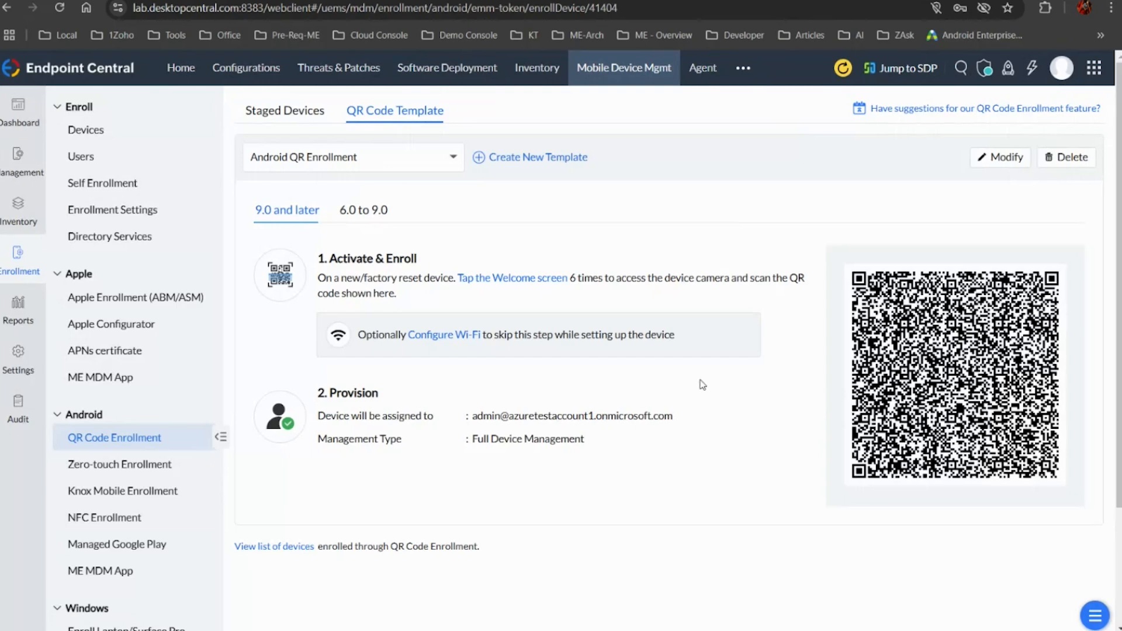
mouse_move(956, 377)
key("alt+Tab")
Start a new device announcement titled "Testing", leaving its message empty
left_click(37, 155)
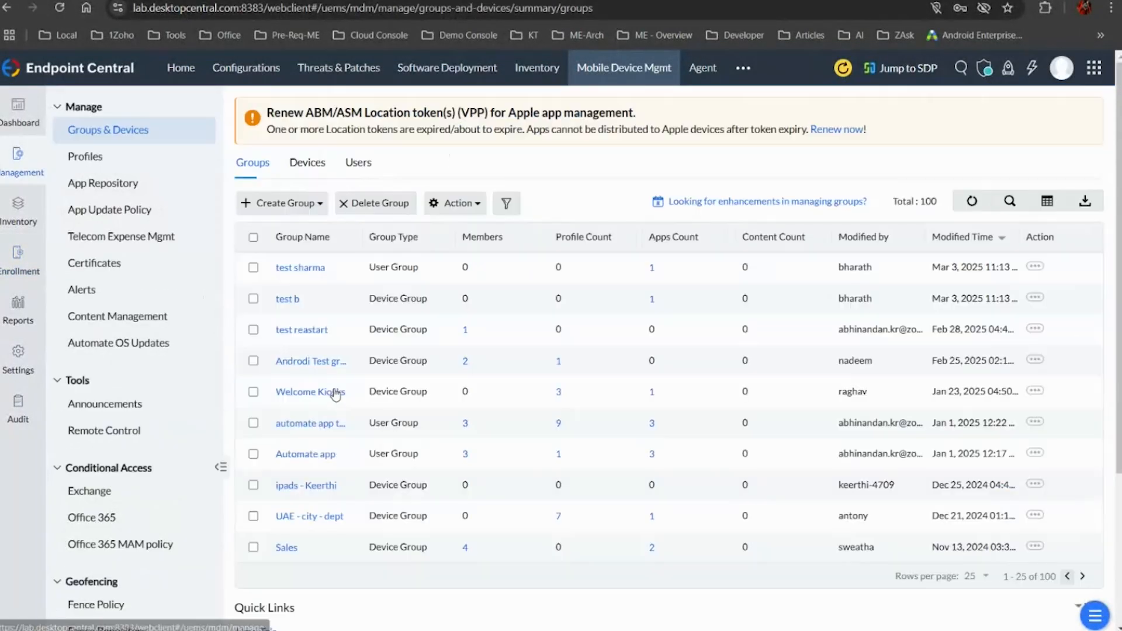
left_click(170, 410)
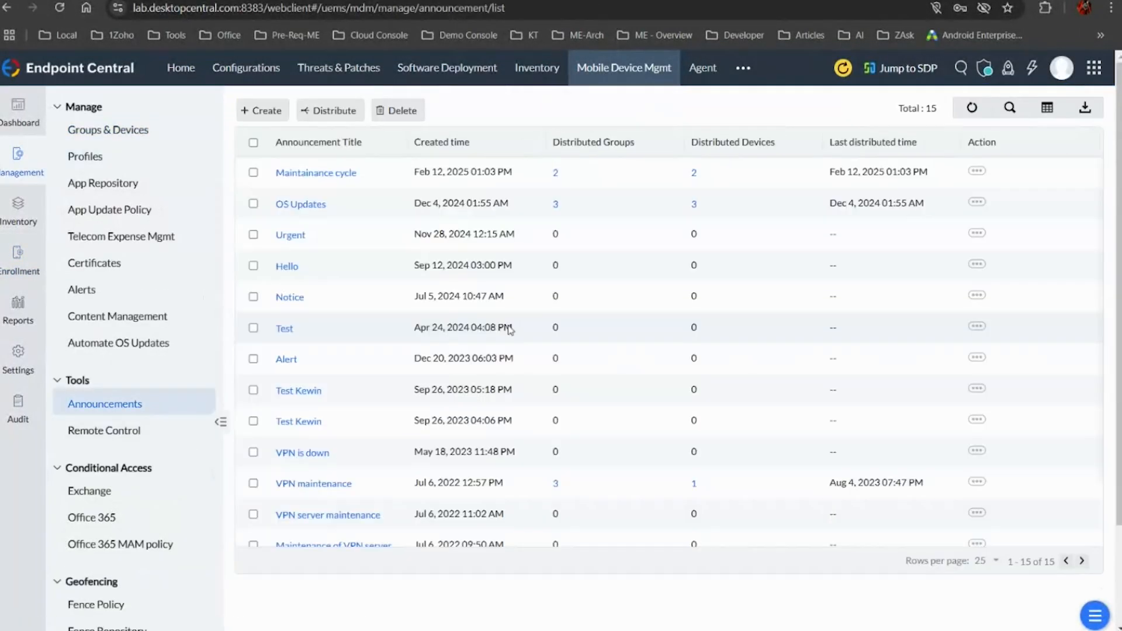
left_click(262, 111)
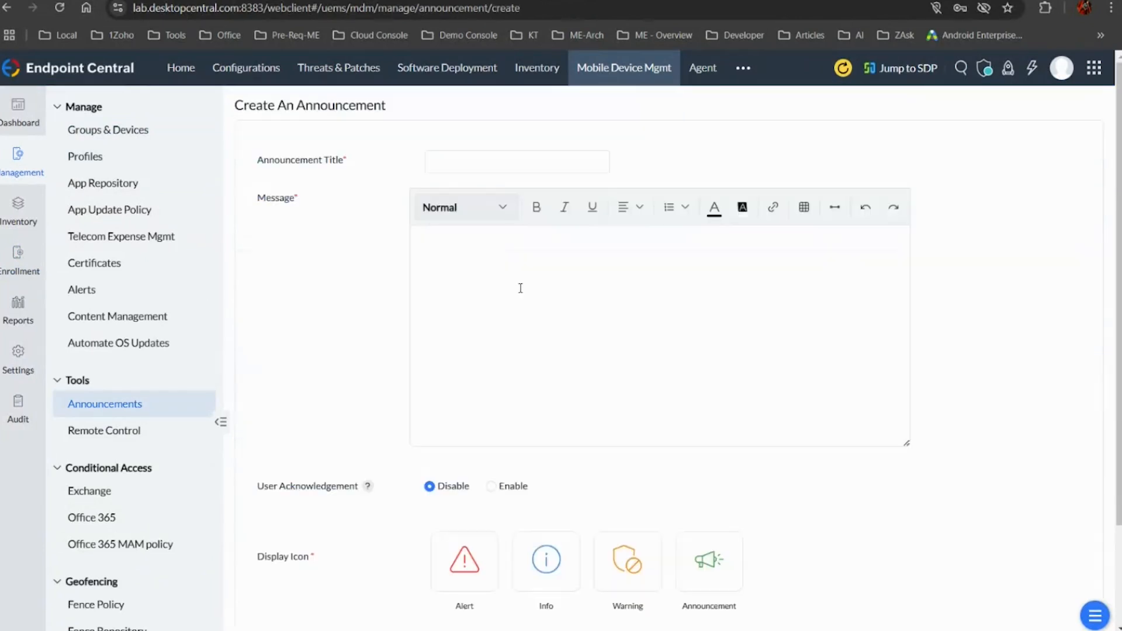
left_click(555, 163)
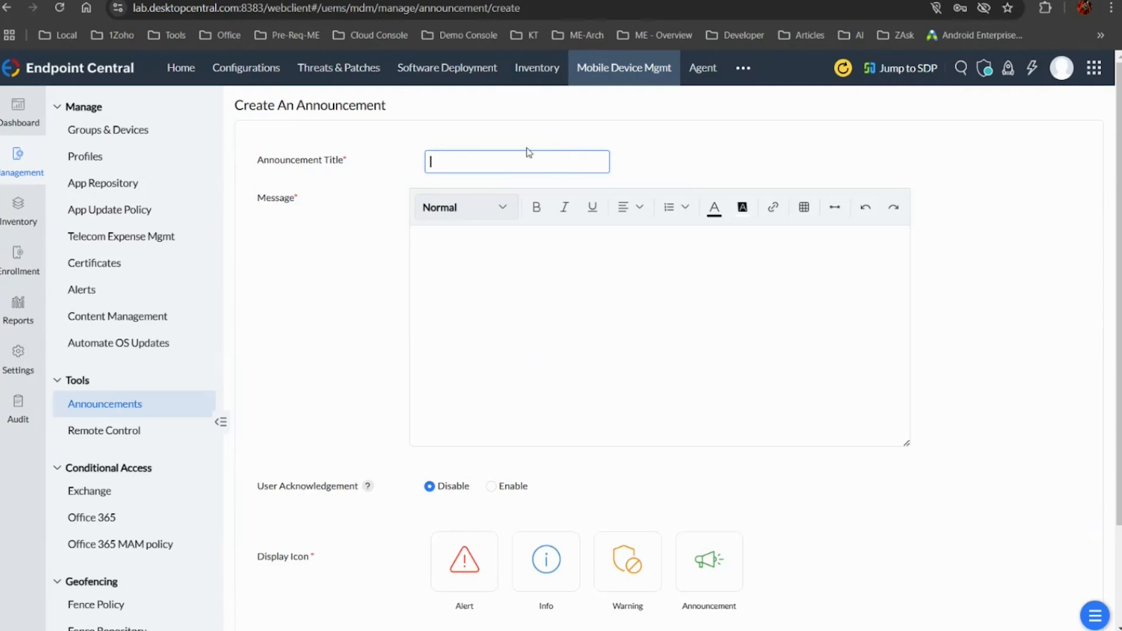
type("Testing")
left_click(513, 257)
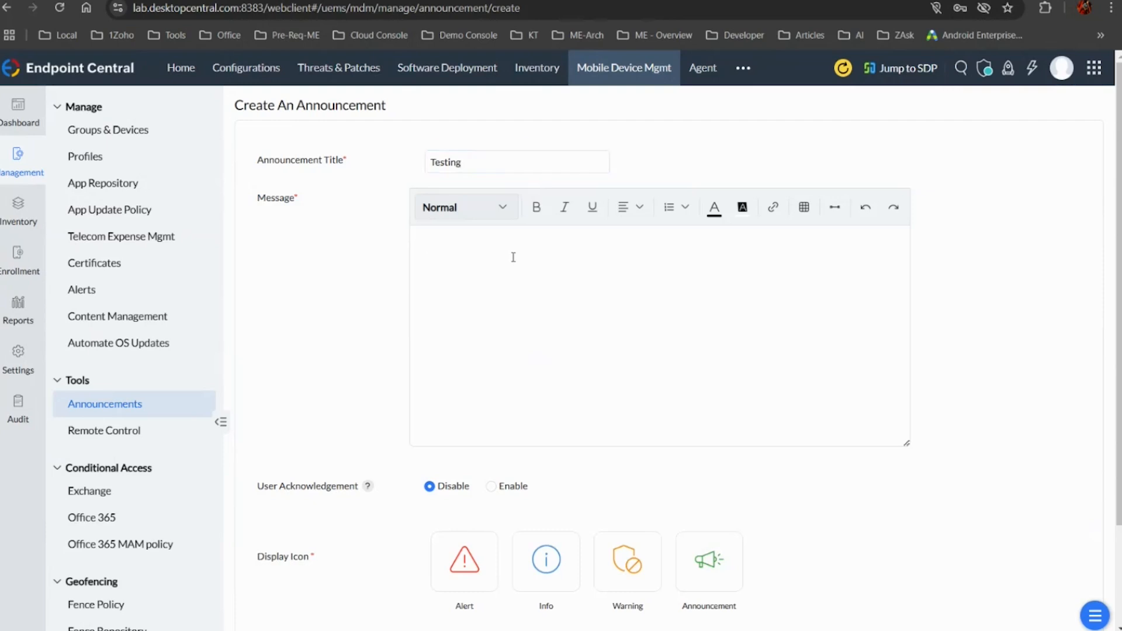
Enable user acknowledgement for the announcement with the button text "Test" and mark it as Mandatory Read
scroll(491, 286, "down", 2)
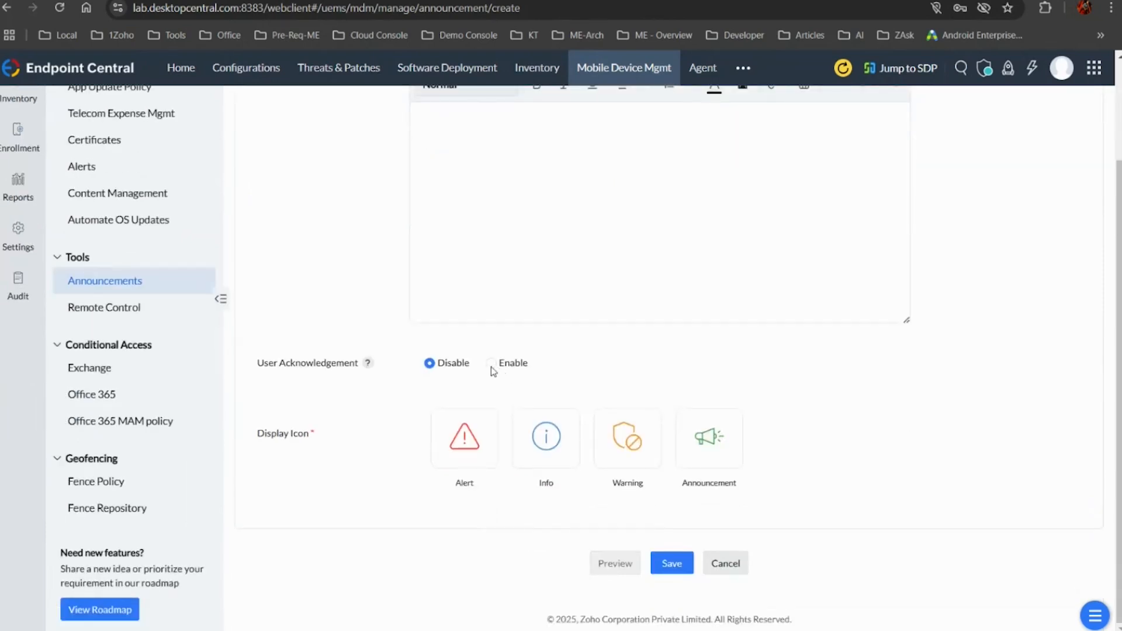
left_click(491, 365)
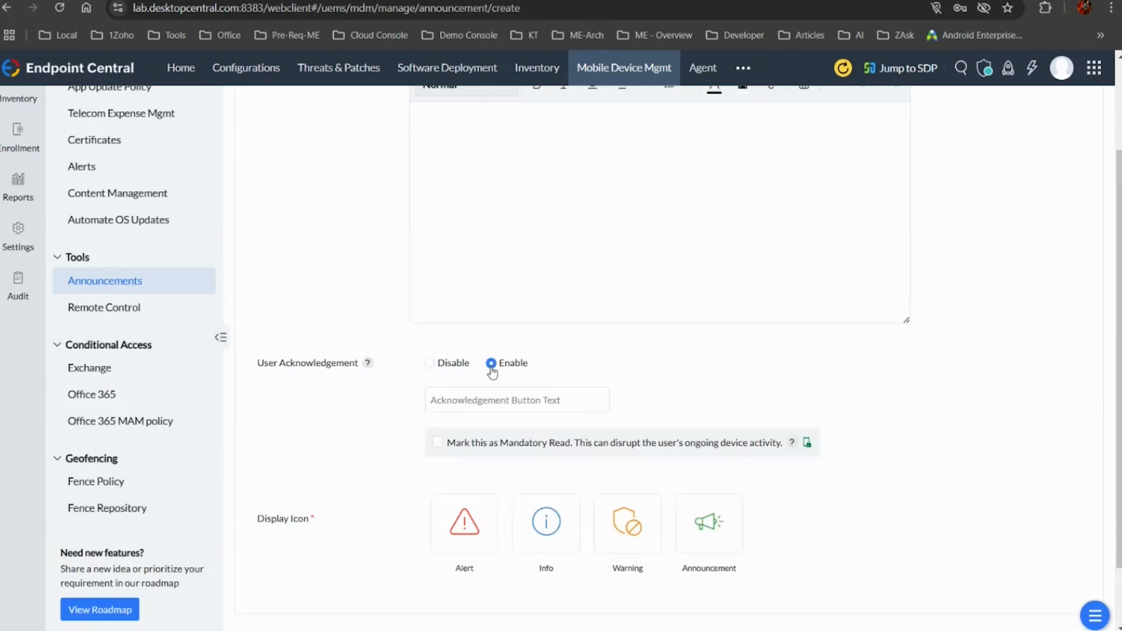
right_click(506, 411)
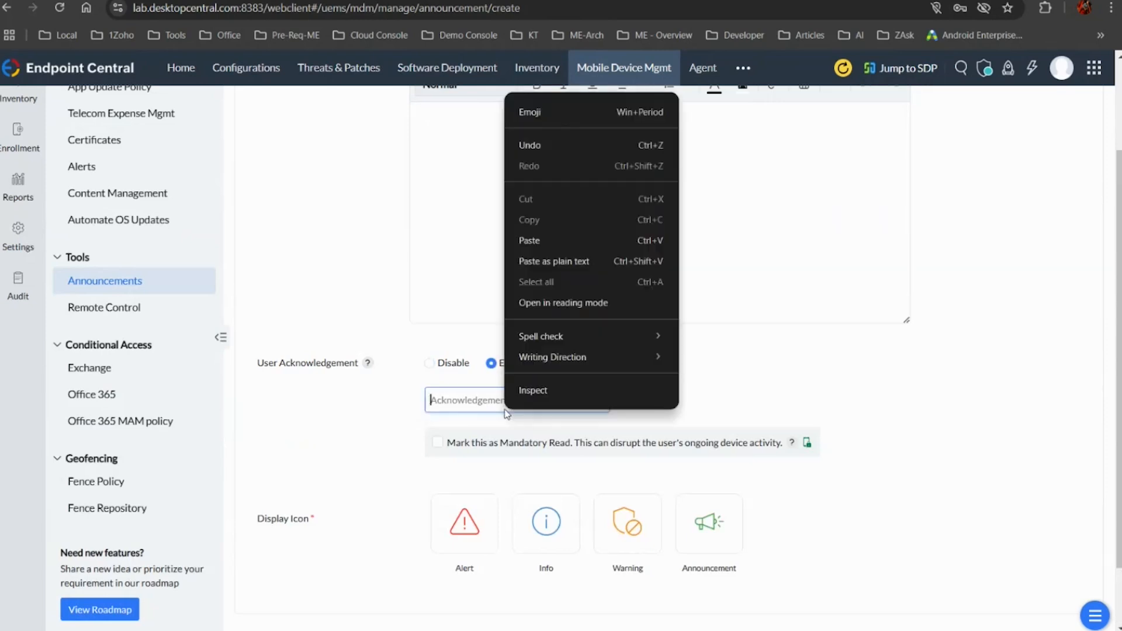
left_click(487, 397)
type("Test")
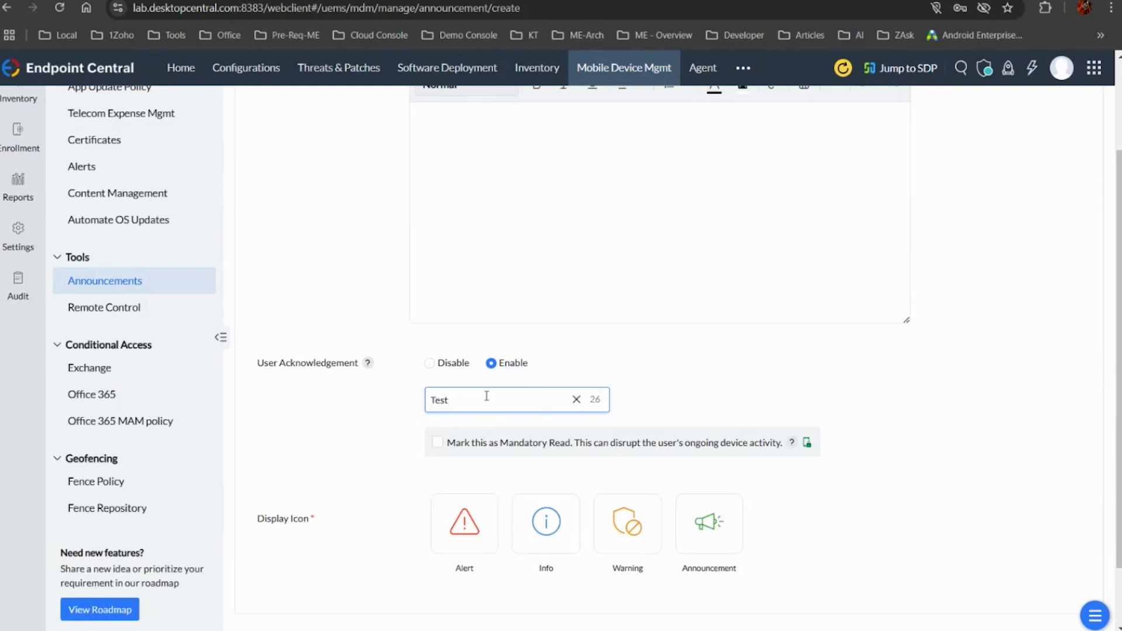
left_click(438, 439)
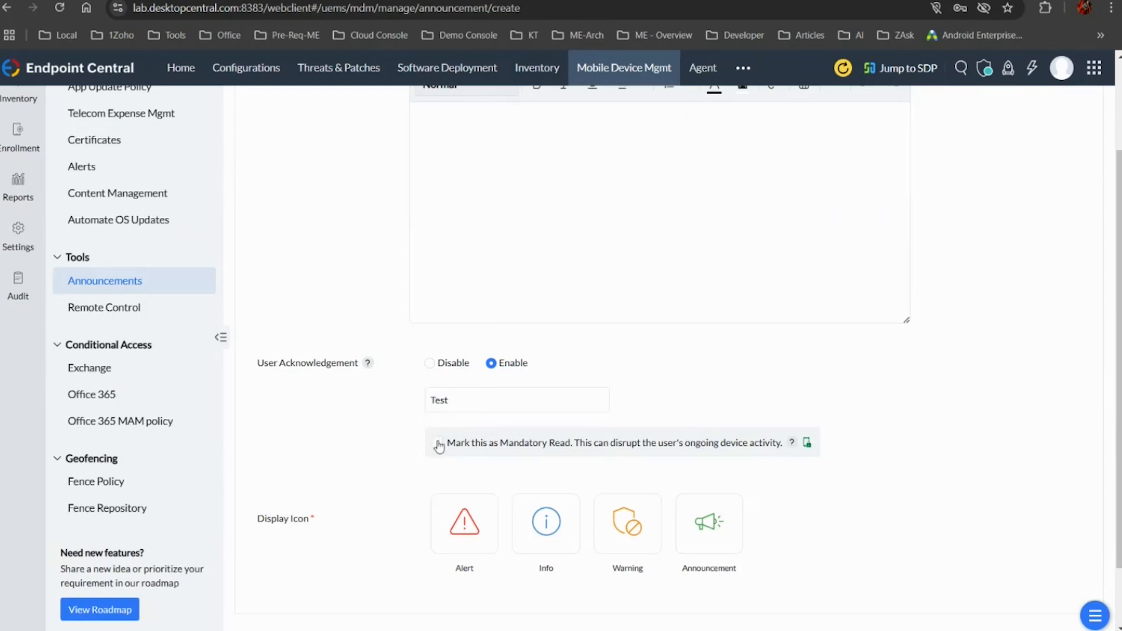
left_click(438, 444)
left_click(436, 445)
left_click(439, 443)
Try the available display icons for the announcement and select the Announcement icon
scroll(701, 425, "down", 1)
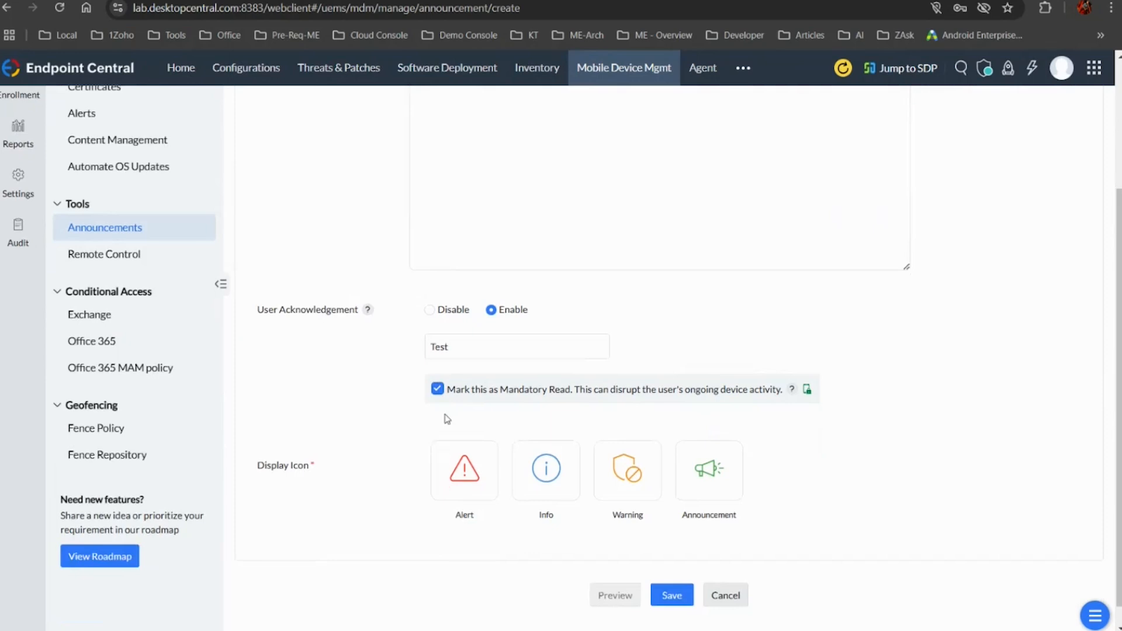
left_click(472, 471)
left_click(560, 476)
right_click(643, 483)
left_click(709, 473)
scroll(585, 351, "up", 3)
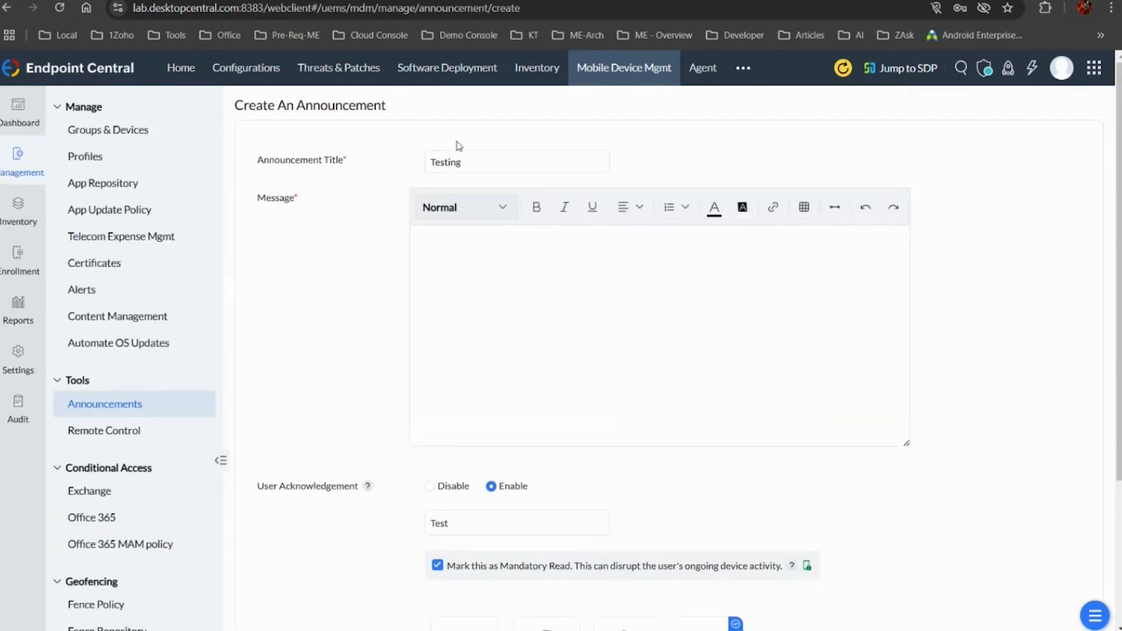
Return to the announcements list and review the distribution targets by device and group for Maintainance cycle without distributing it
left_click(124, 403)
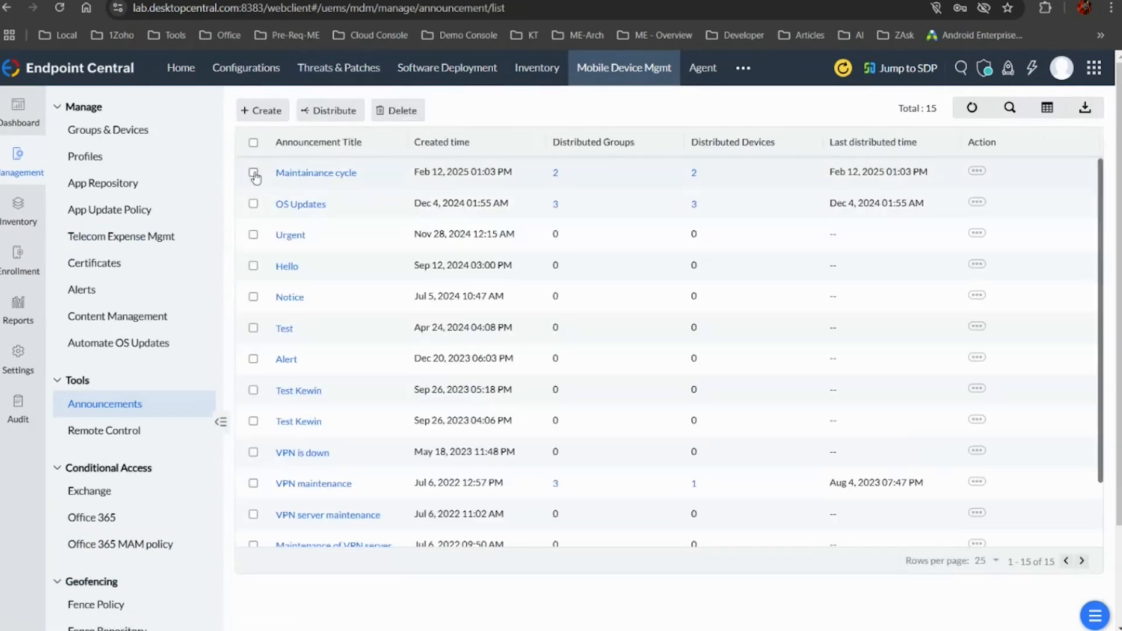
left_click(253, 173)
left_click(339, 111)
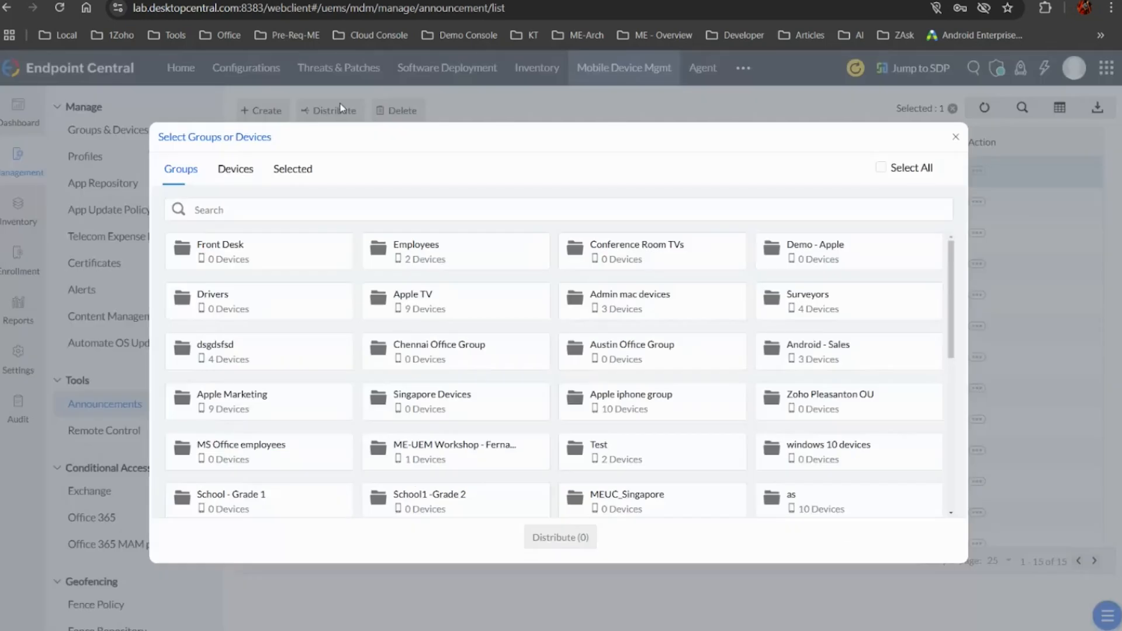
left_click(246, 173)
left_click(180, 169)
left_click(956, 141)
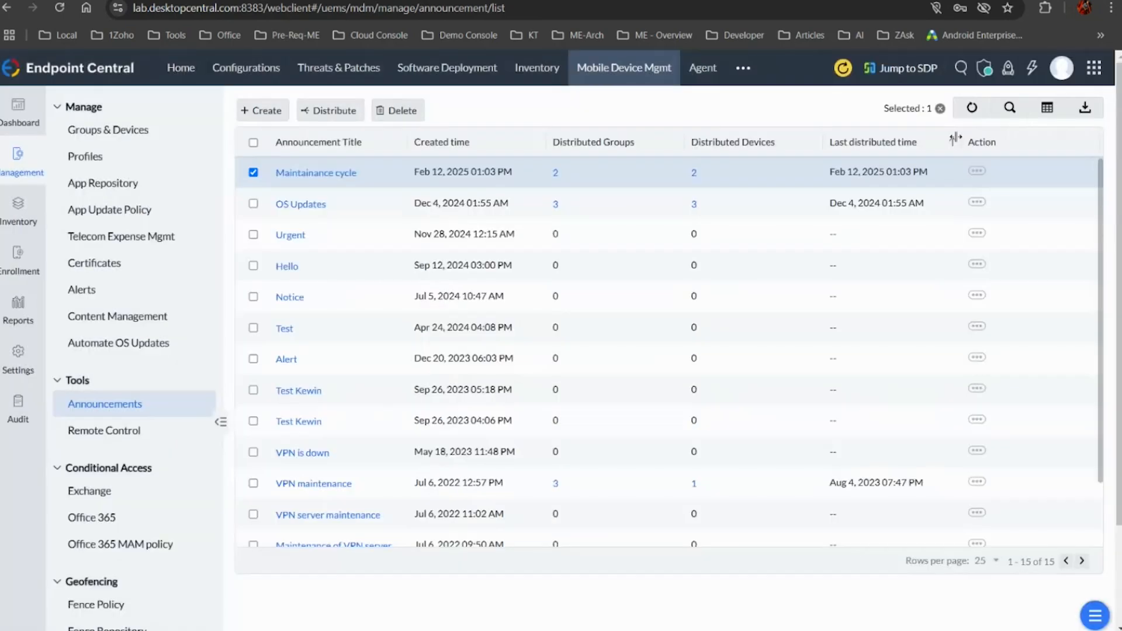